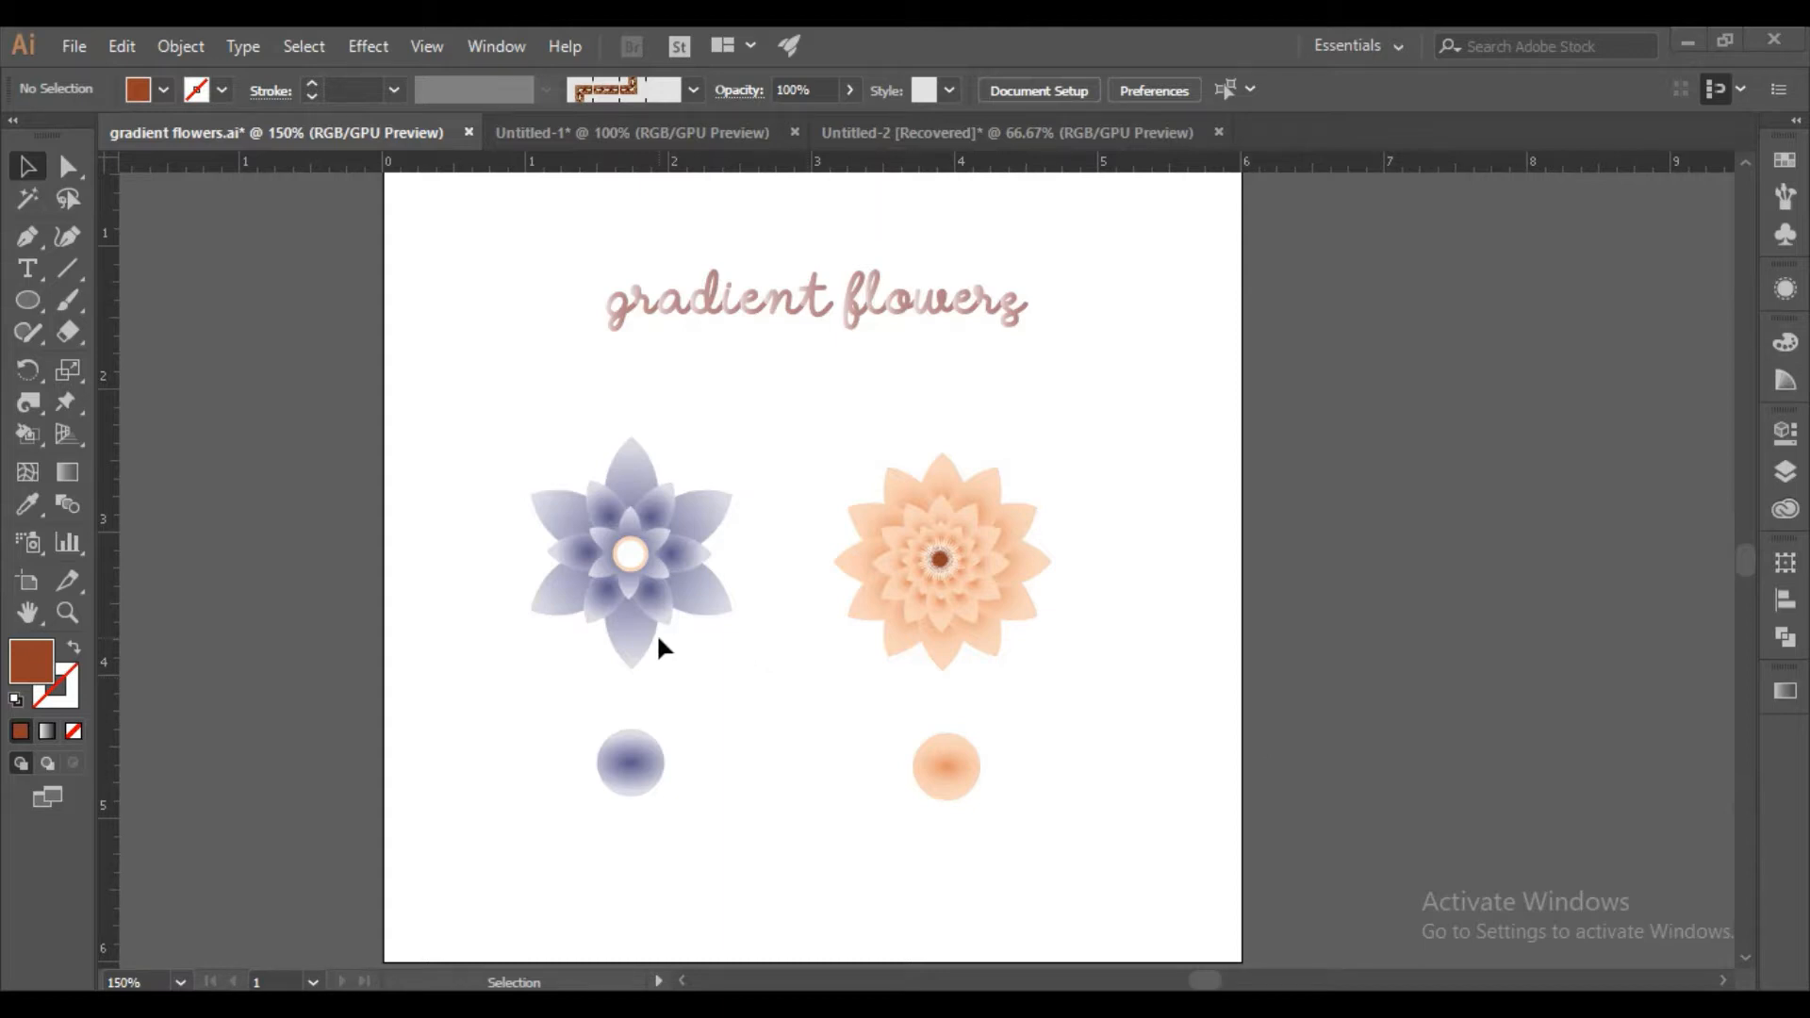
In the Untitled-1 document, create a circle 1.4444 in wide and high in the artboard's upper-left area.
click(699, 132)
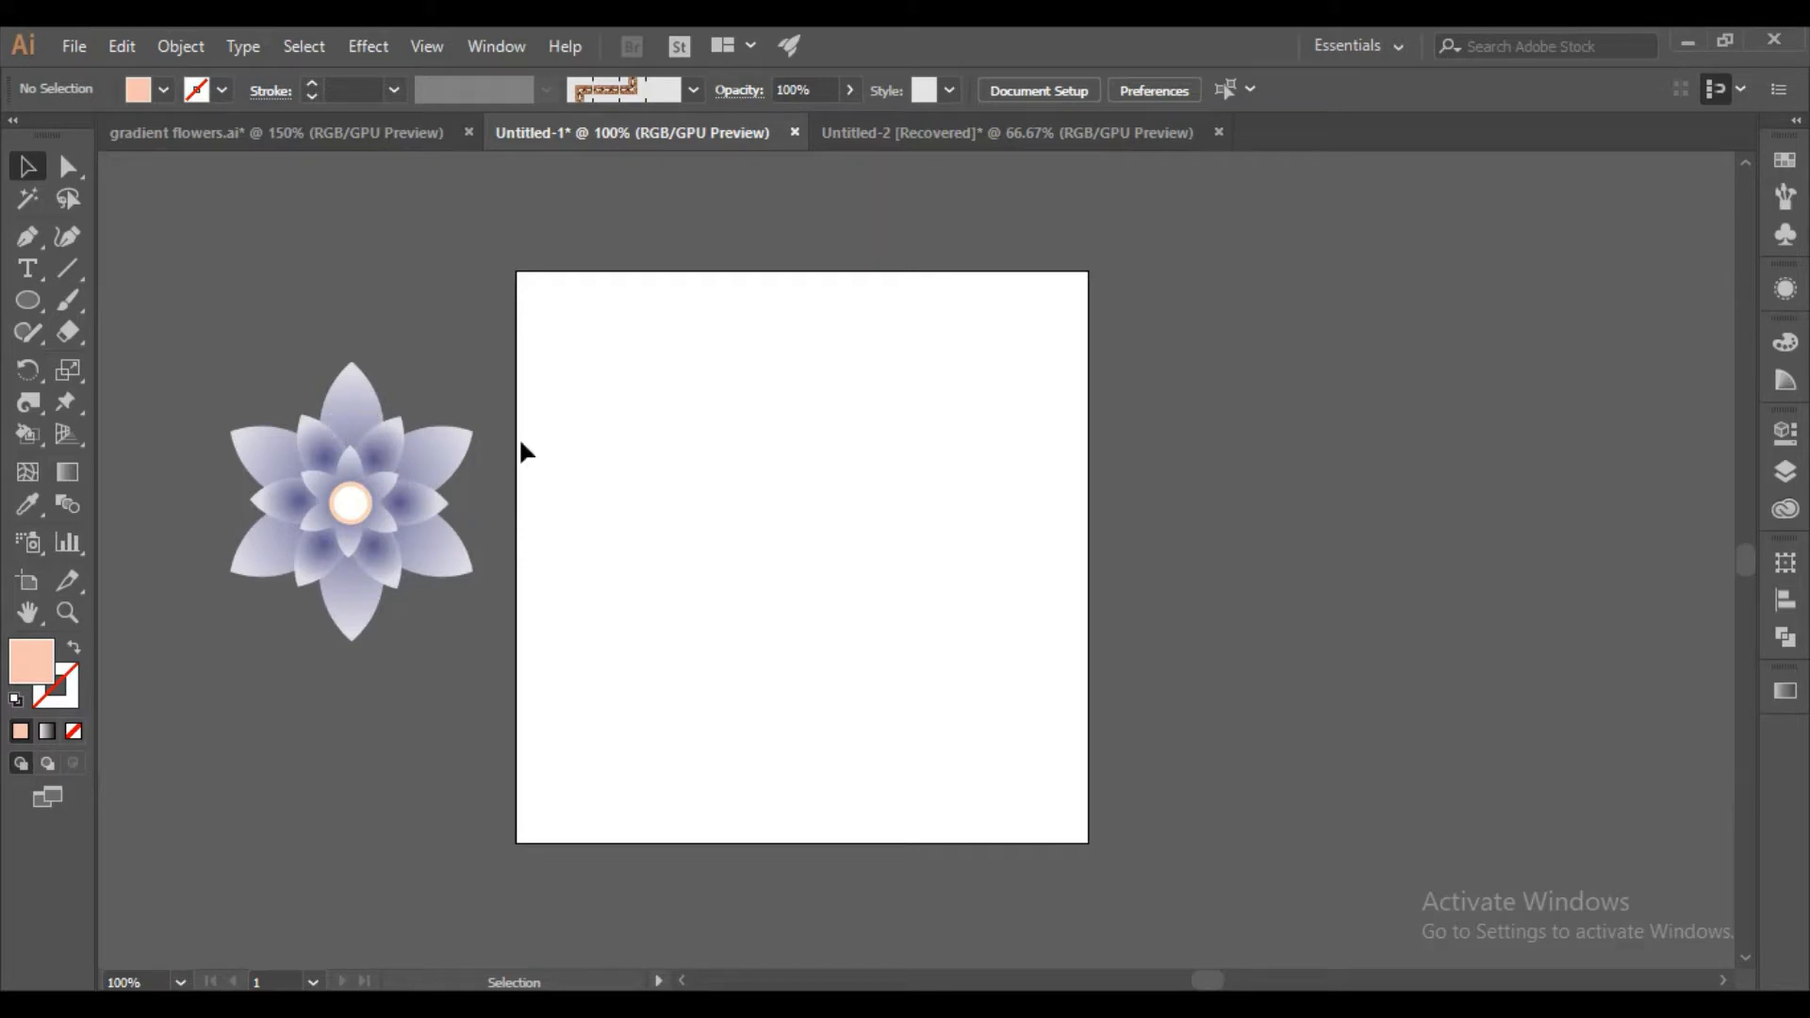
click(26, 300)
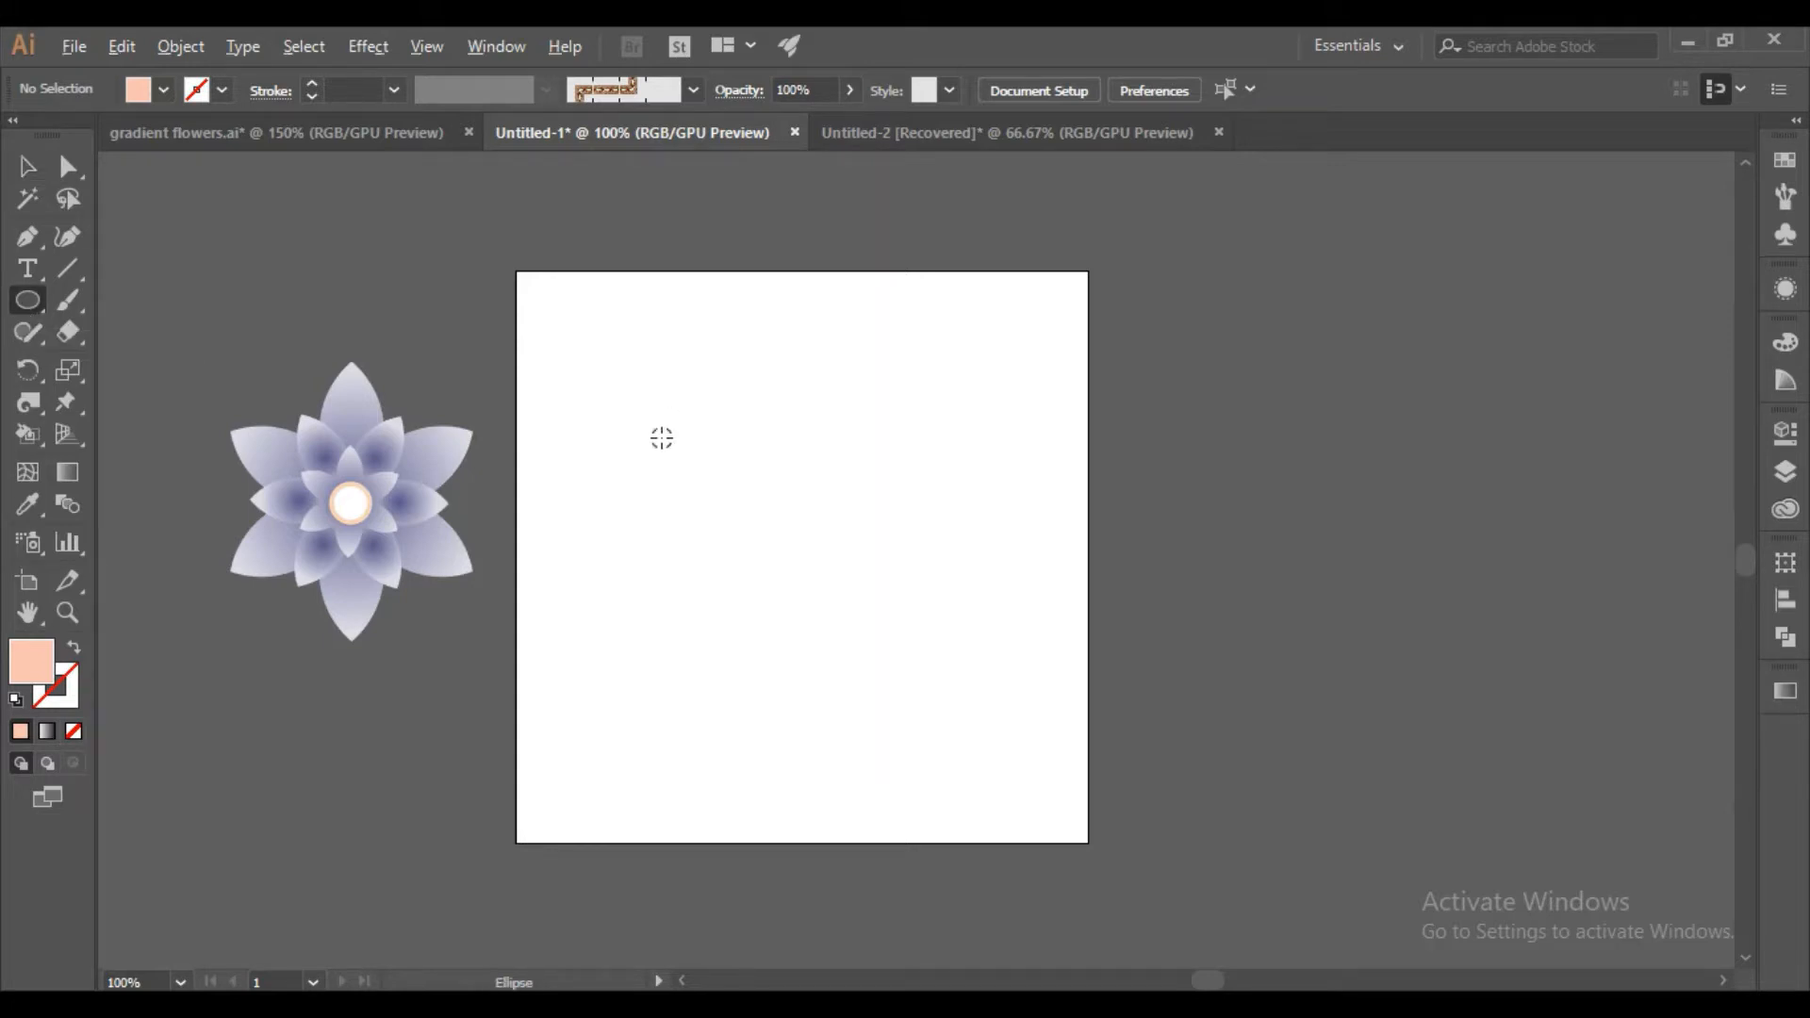
click(662, 438)
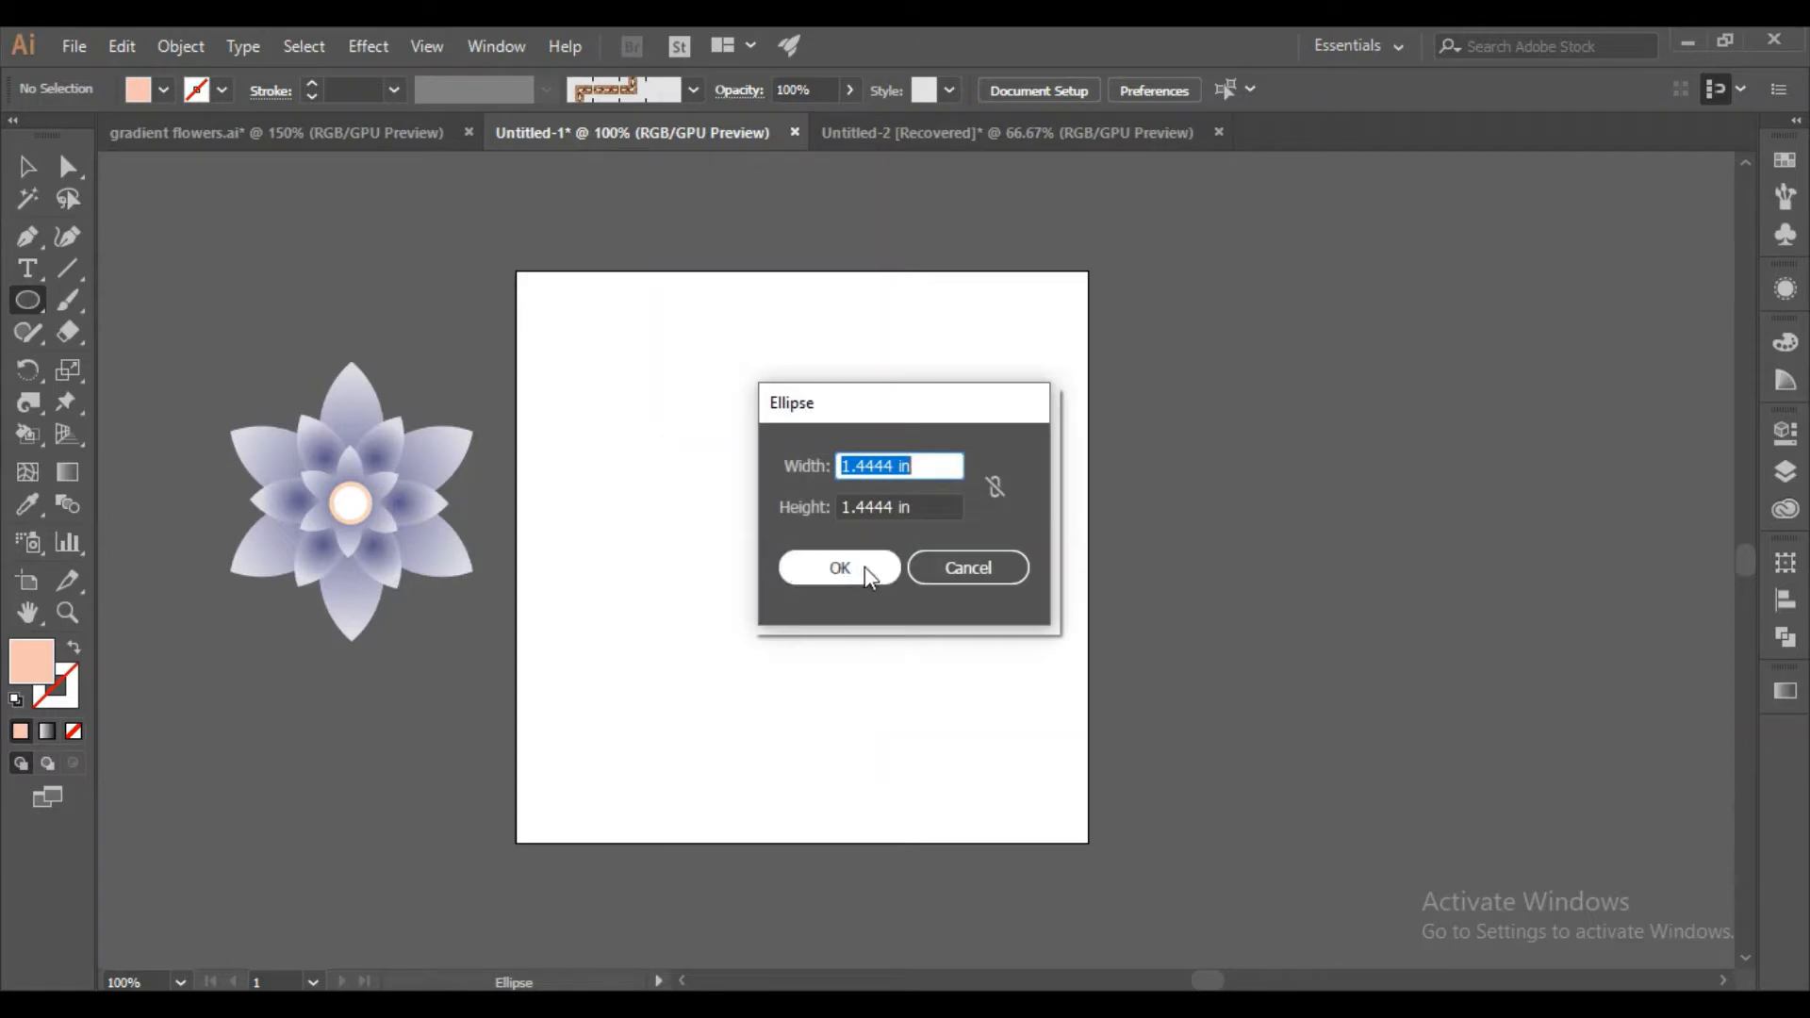
click(820, 566)
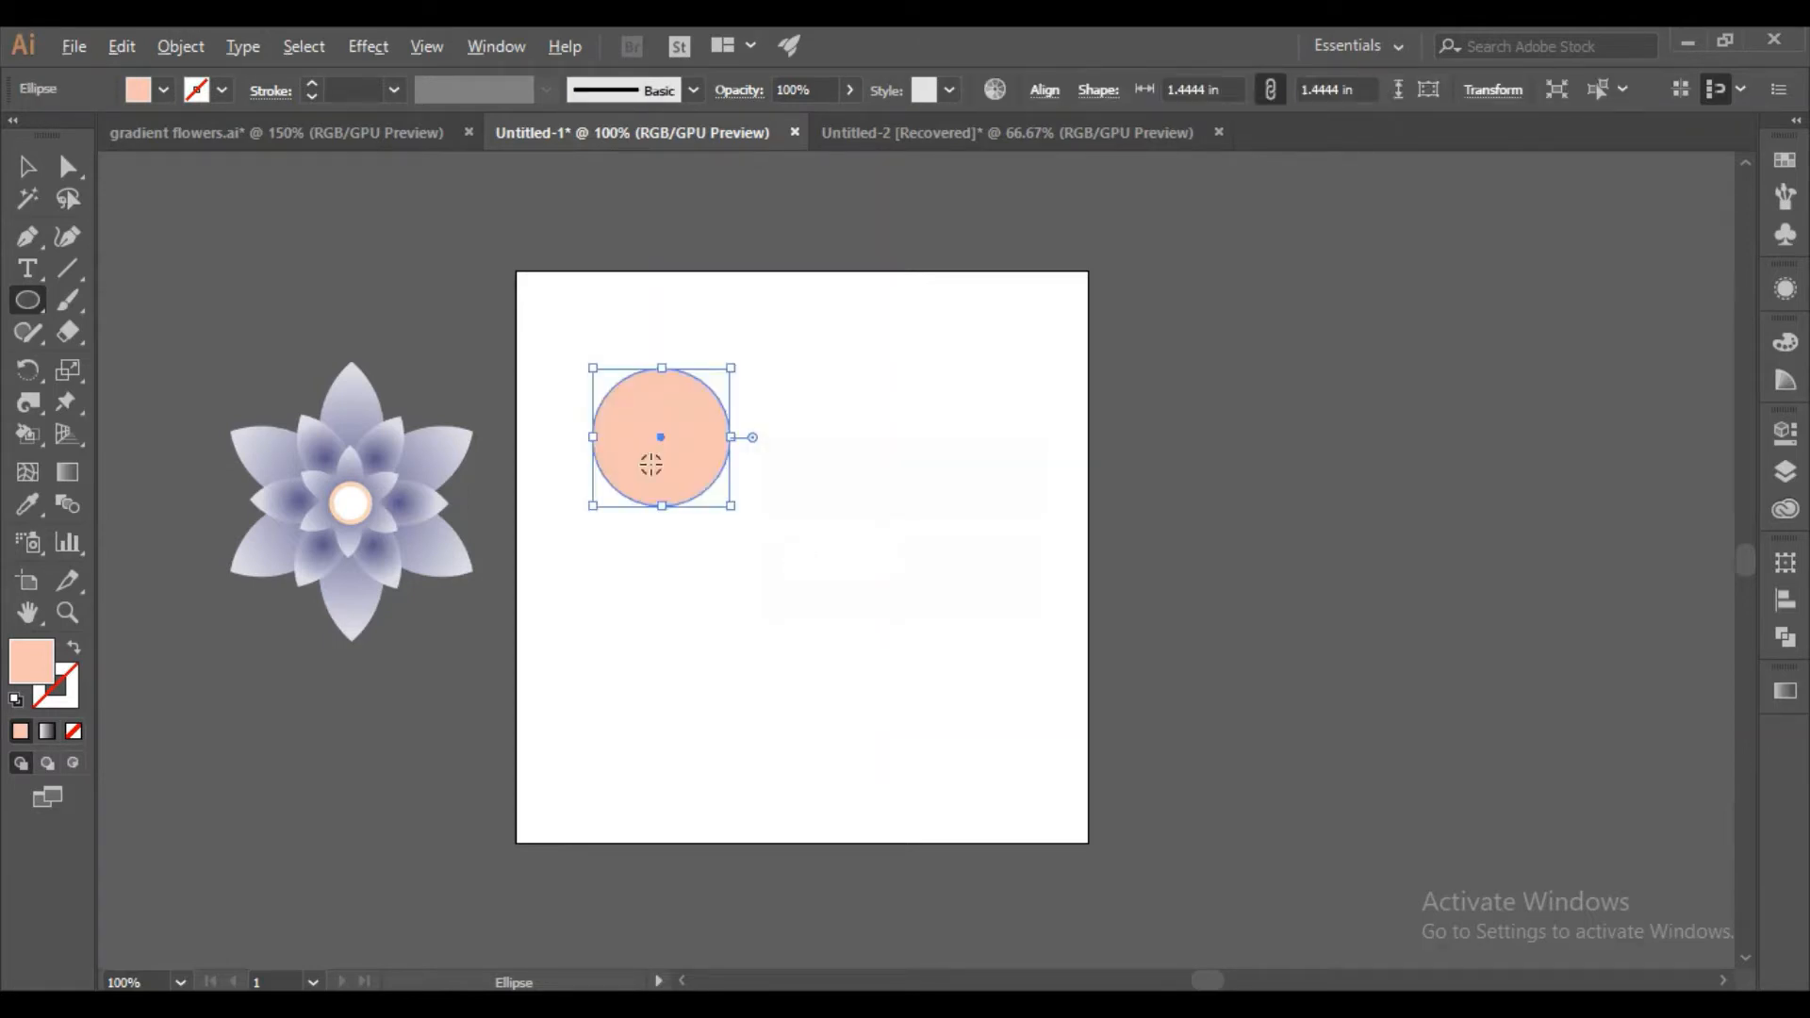
Duplicate the circle horizontally to the right so that the copy overlaps the edge of the original.
click(27, 167)
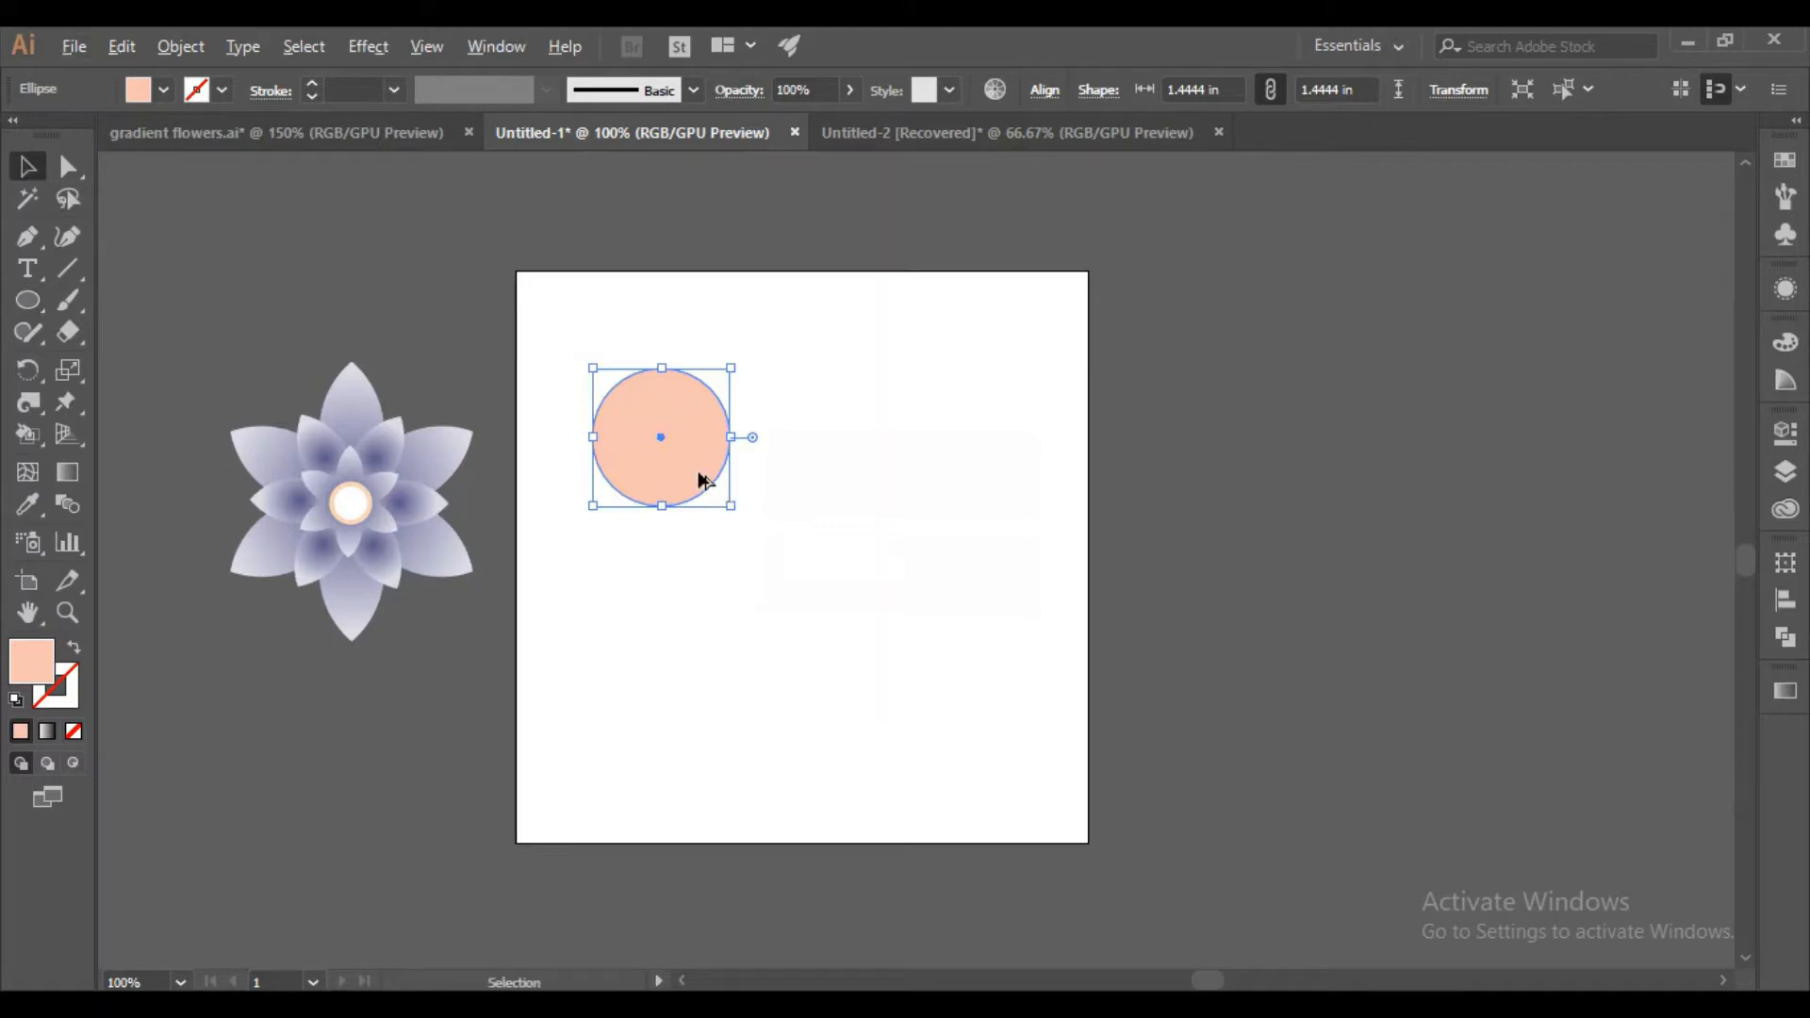
drag(699, 477, 792, 477)
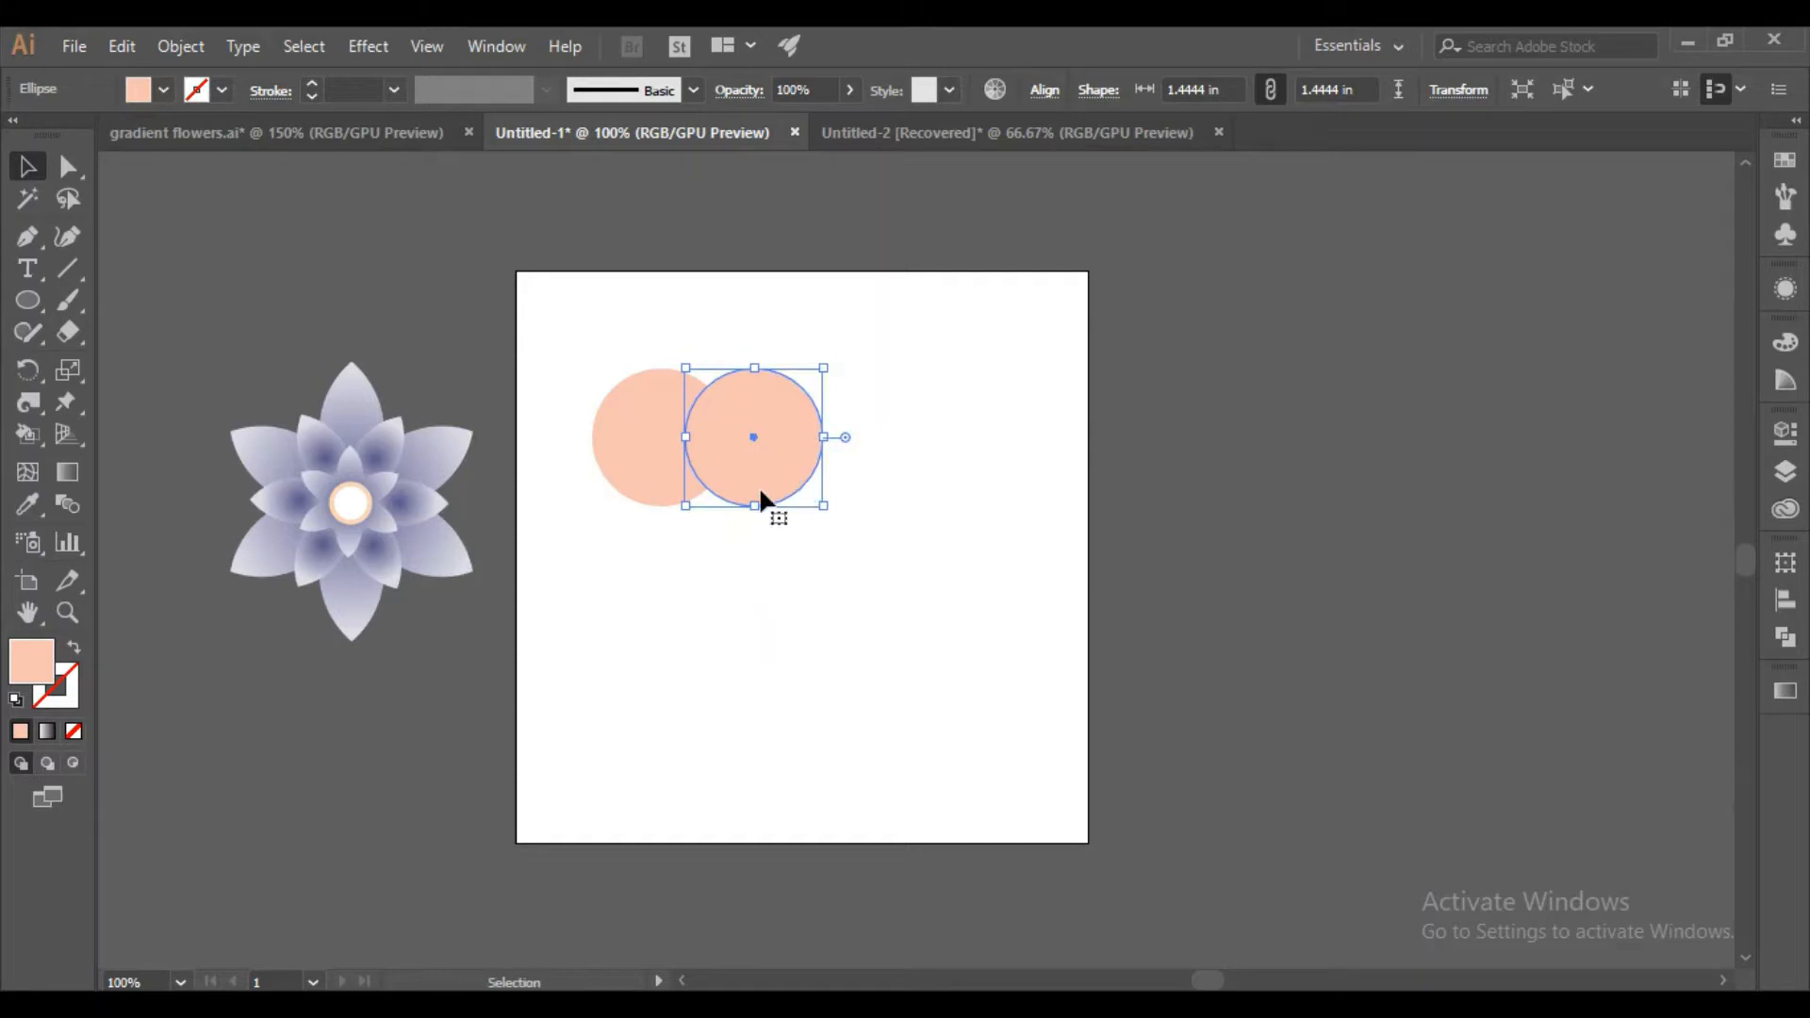
click(668, 510)
Reduce the two overlapping circles to a single petal shape using the Pathfinder Intersect operation.
drag(568, 365, 872, 561)
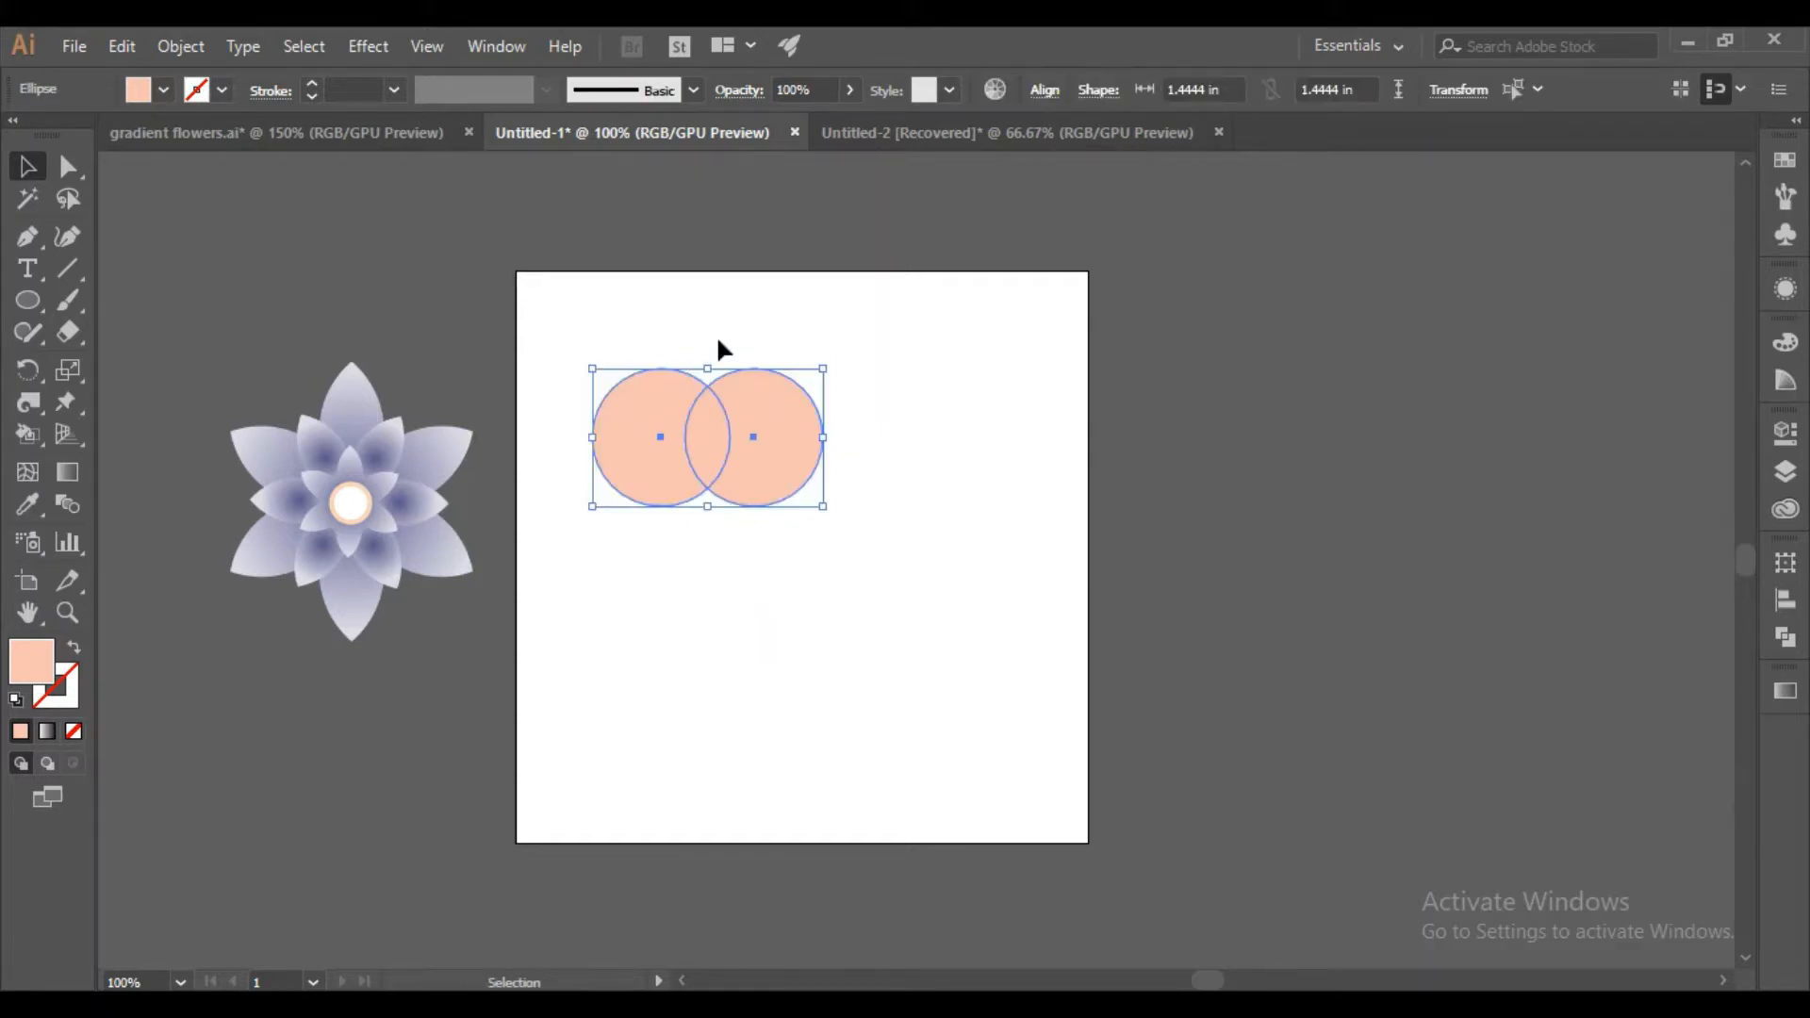
click(498, 47)
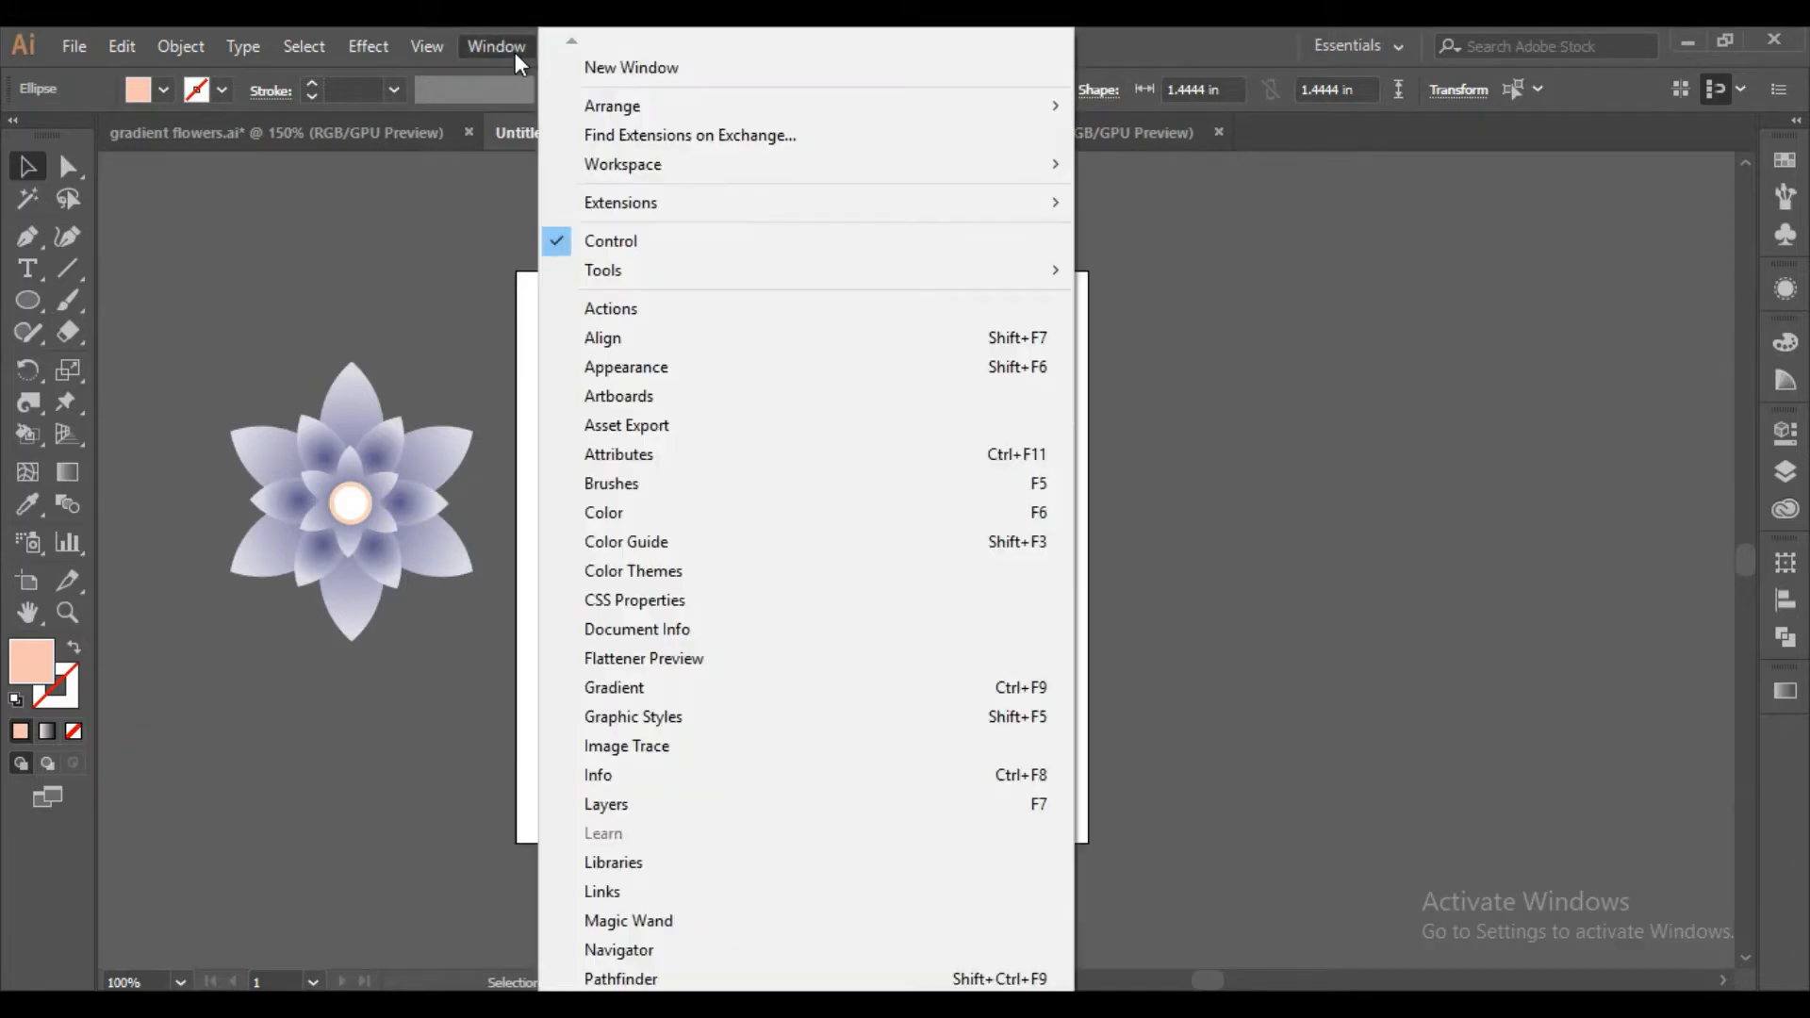
click(657, 981)
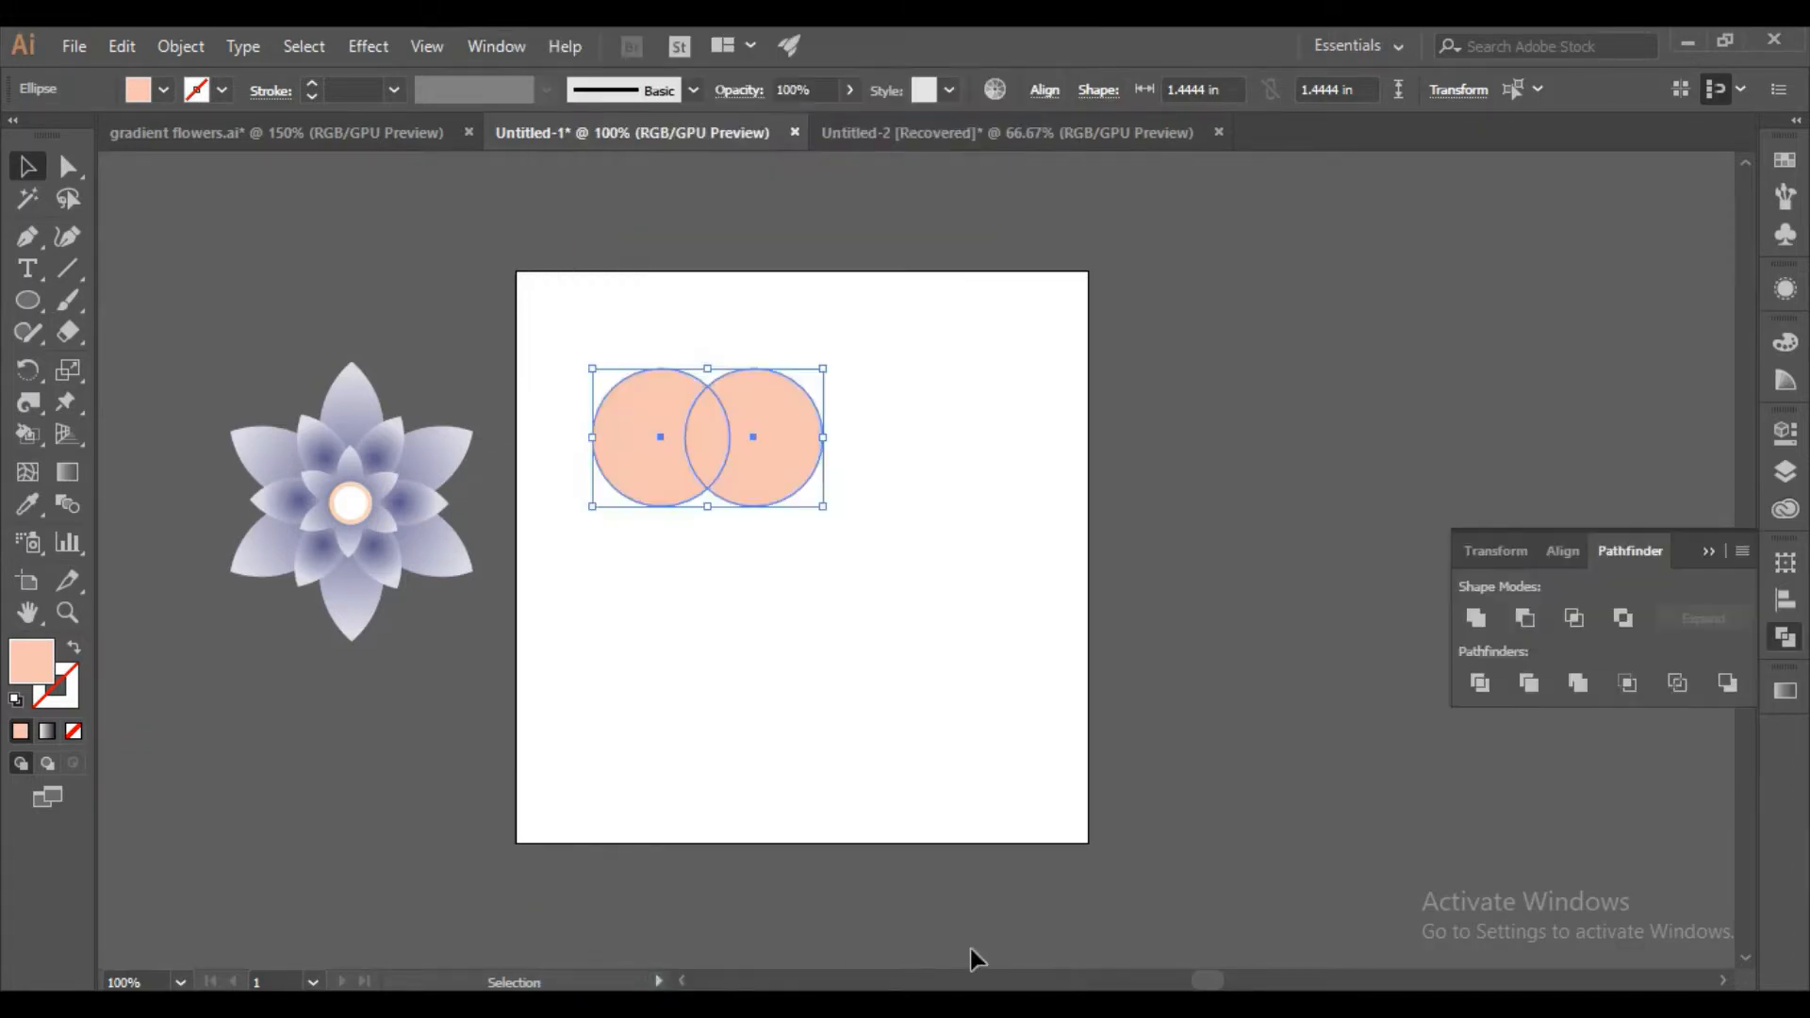
click(1569, 623)
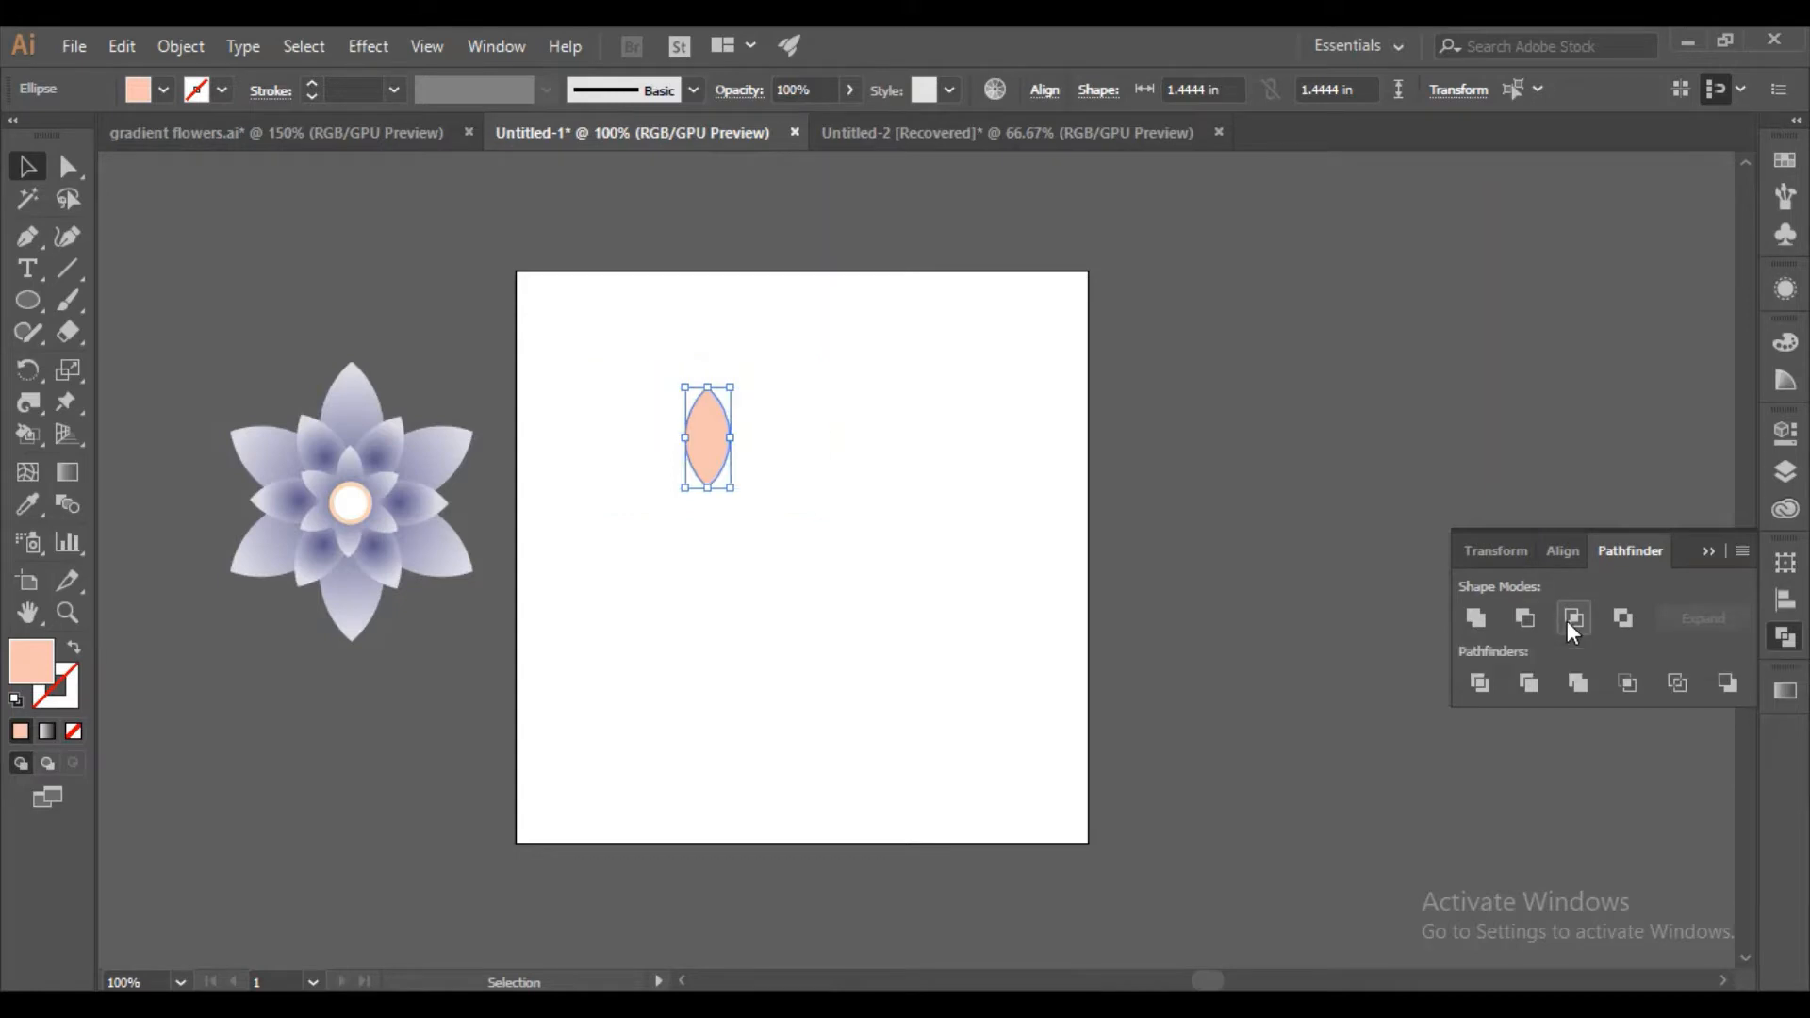
click(891, 503)
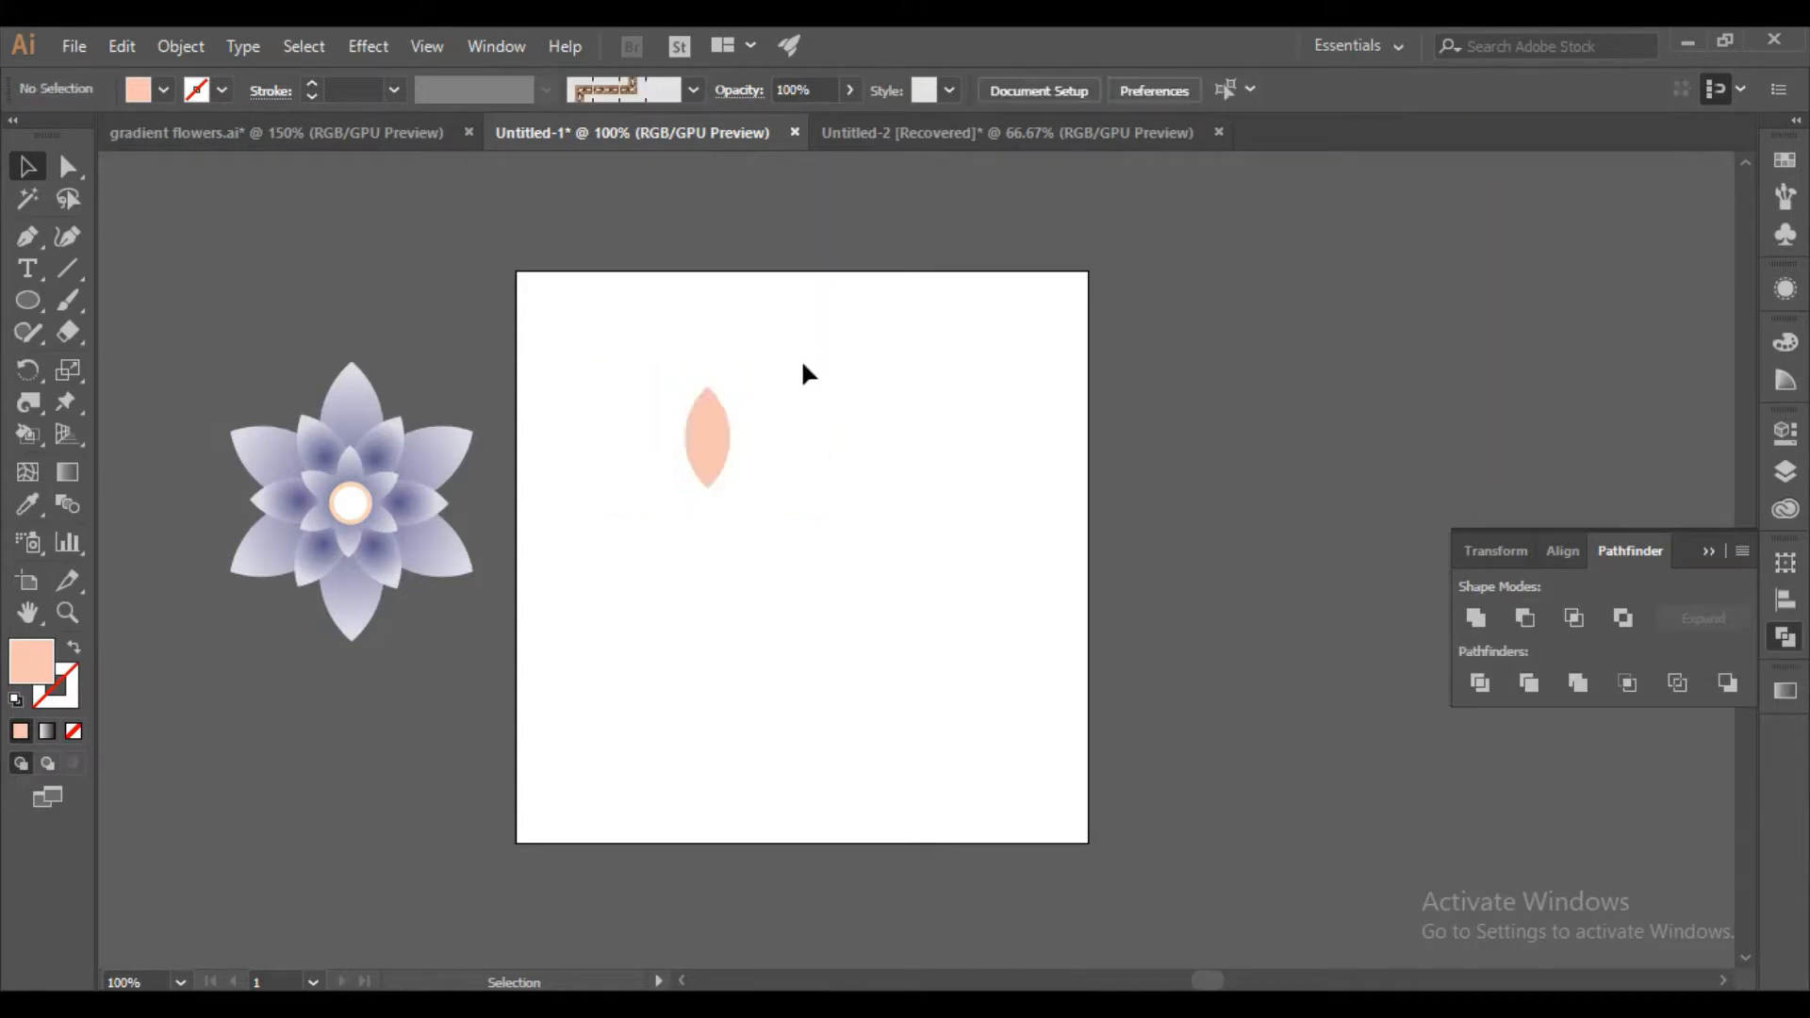
Enlarge the petal proportionally about its centre and move it to the upper middle of the artboard.
drag(626, 363, 748, 505)
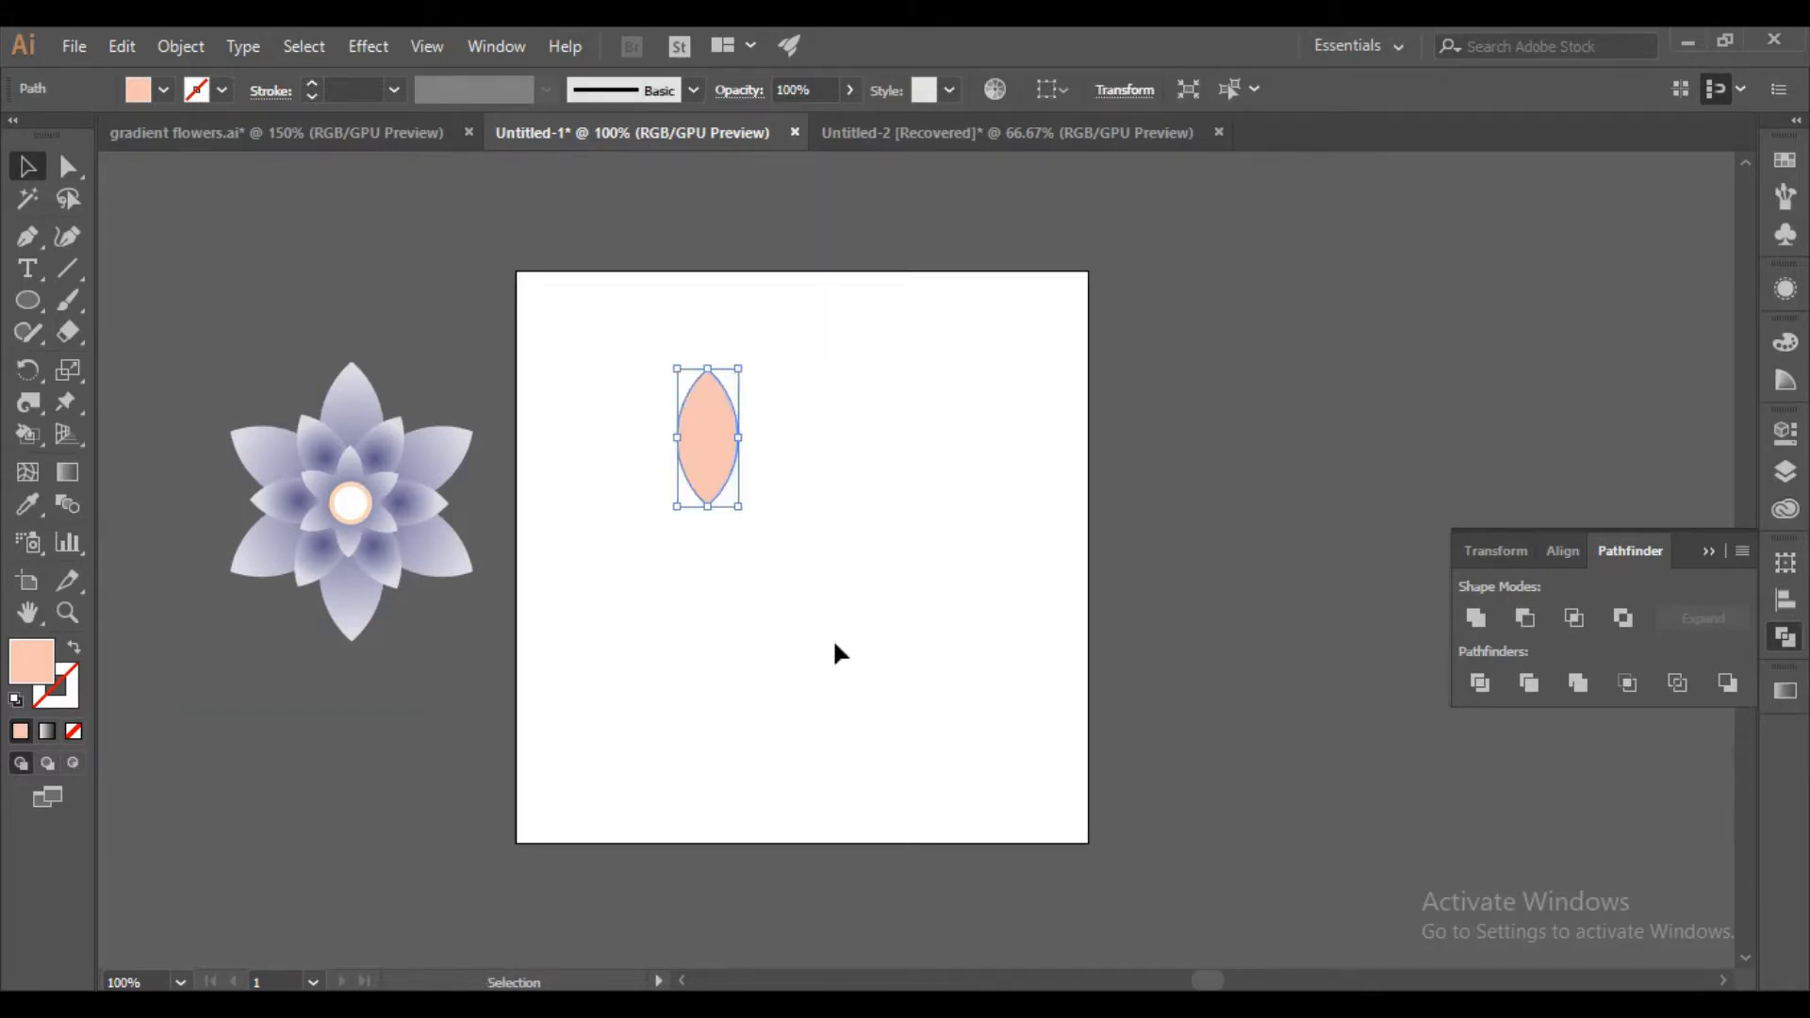
click(836, 651)
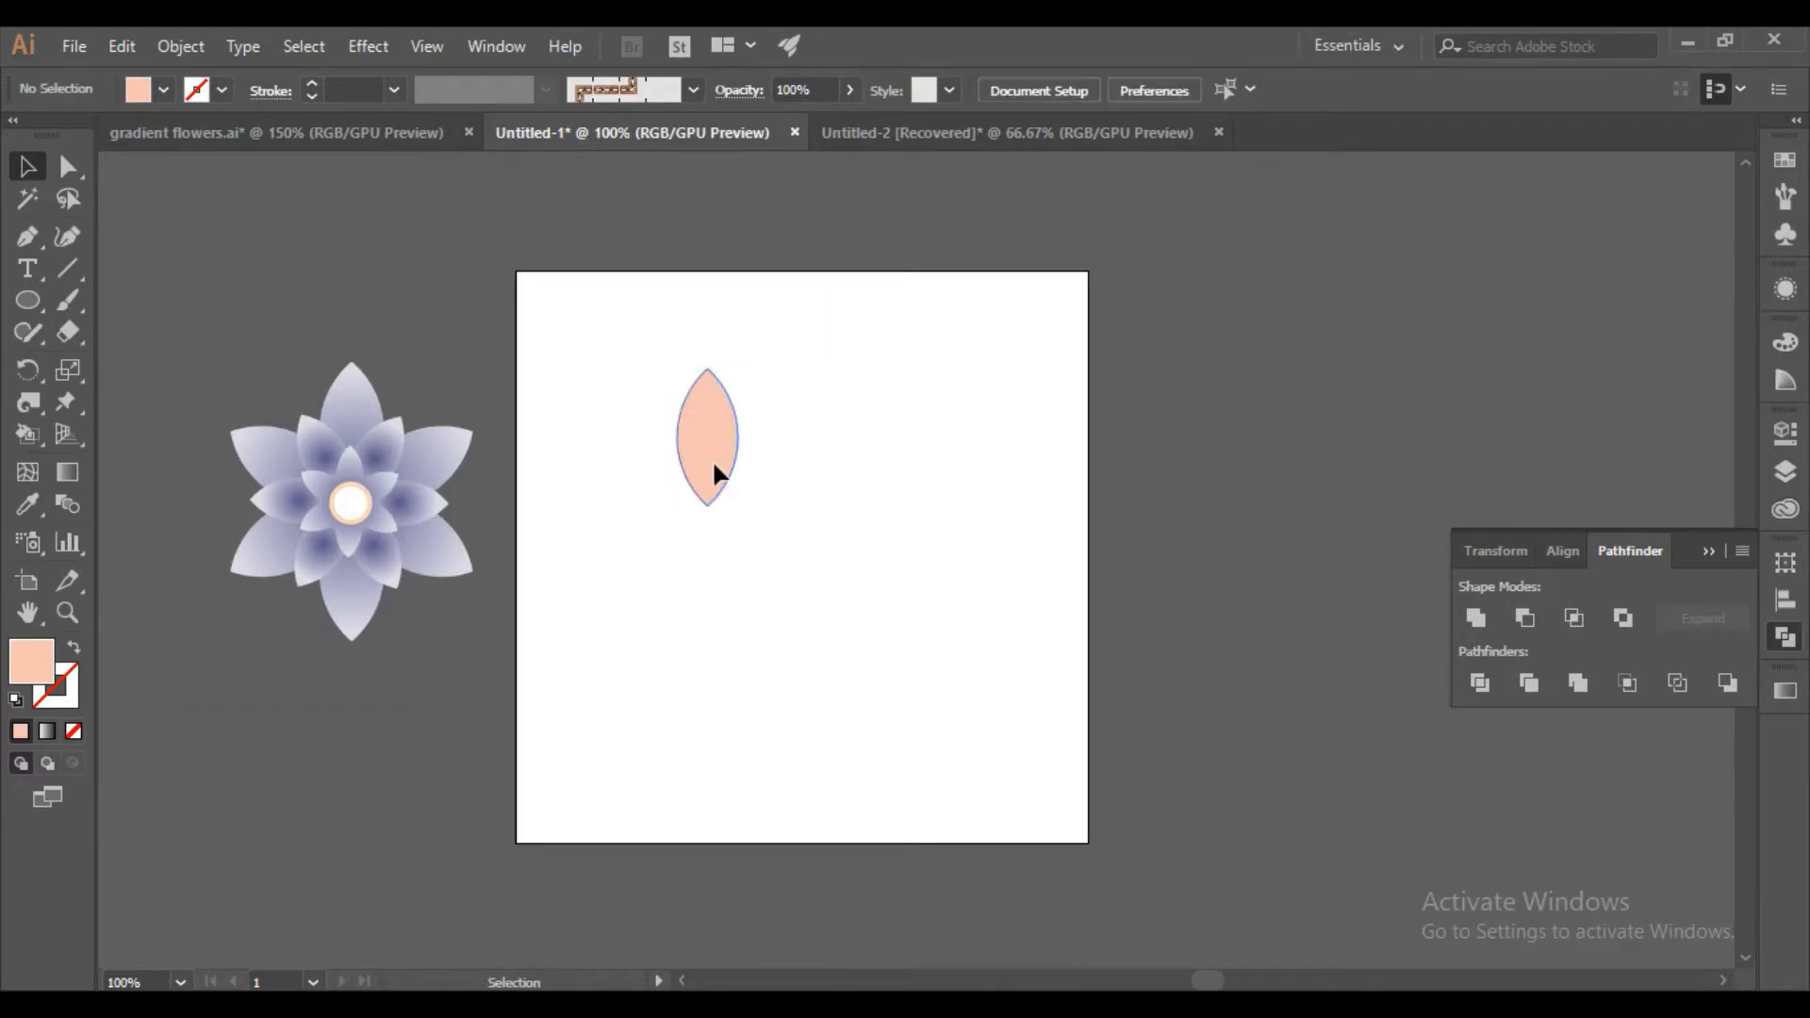
drag(713, 464, 789, 505)
click(835, 568)
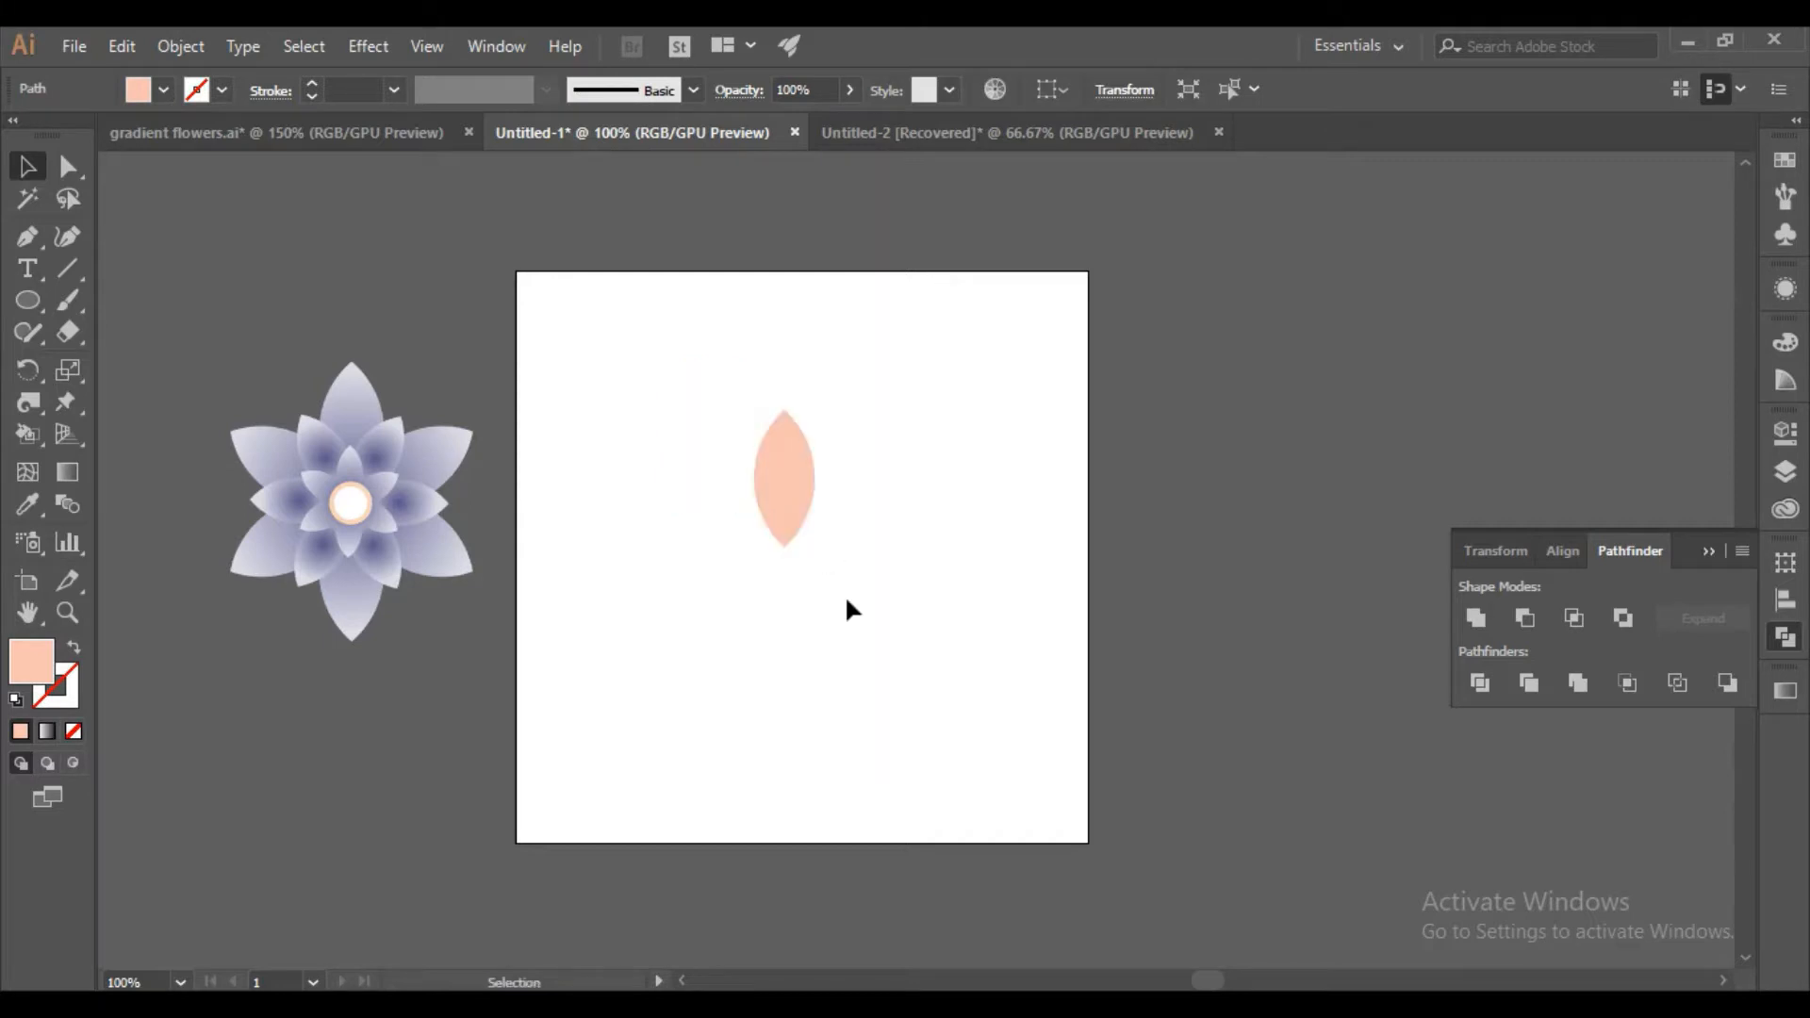
Place the petal's rotation origin just below its lower tip and open the numeric rotation options.
click(773, 478)
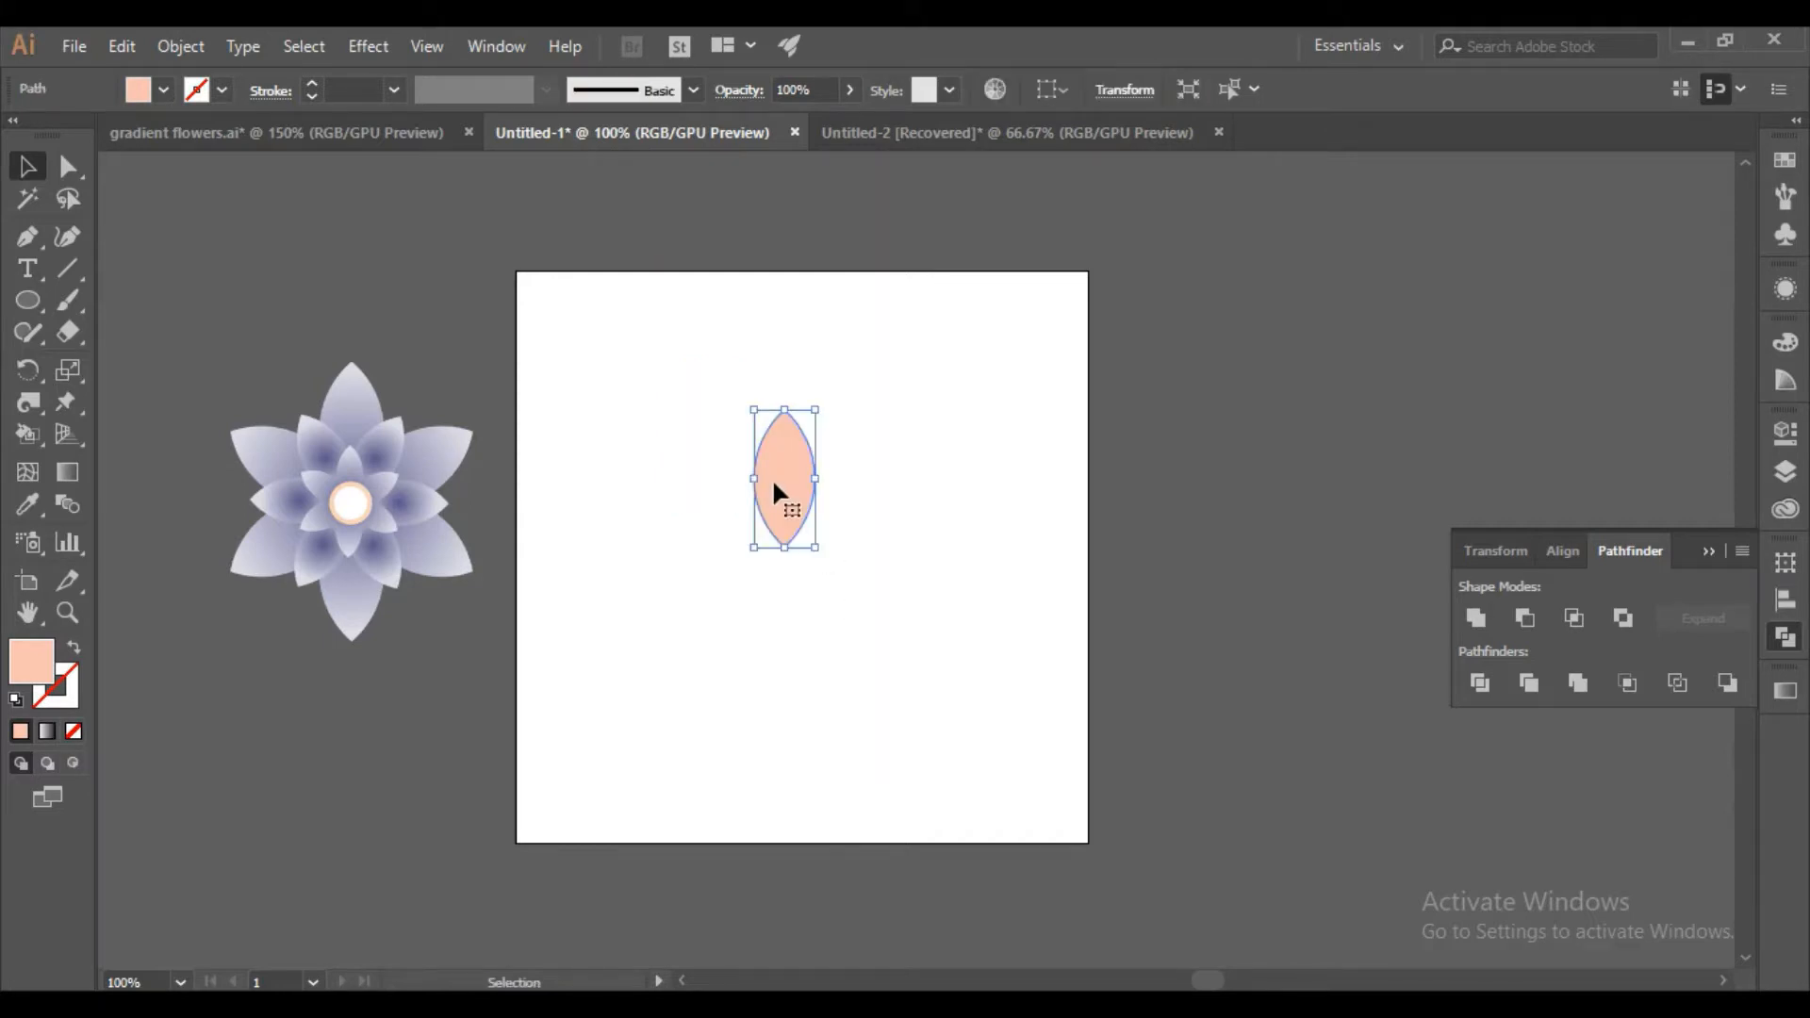
click(28, 376)
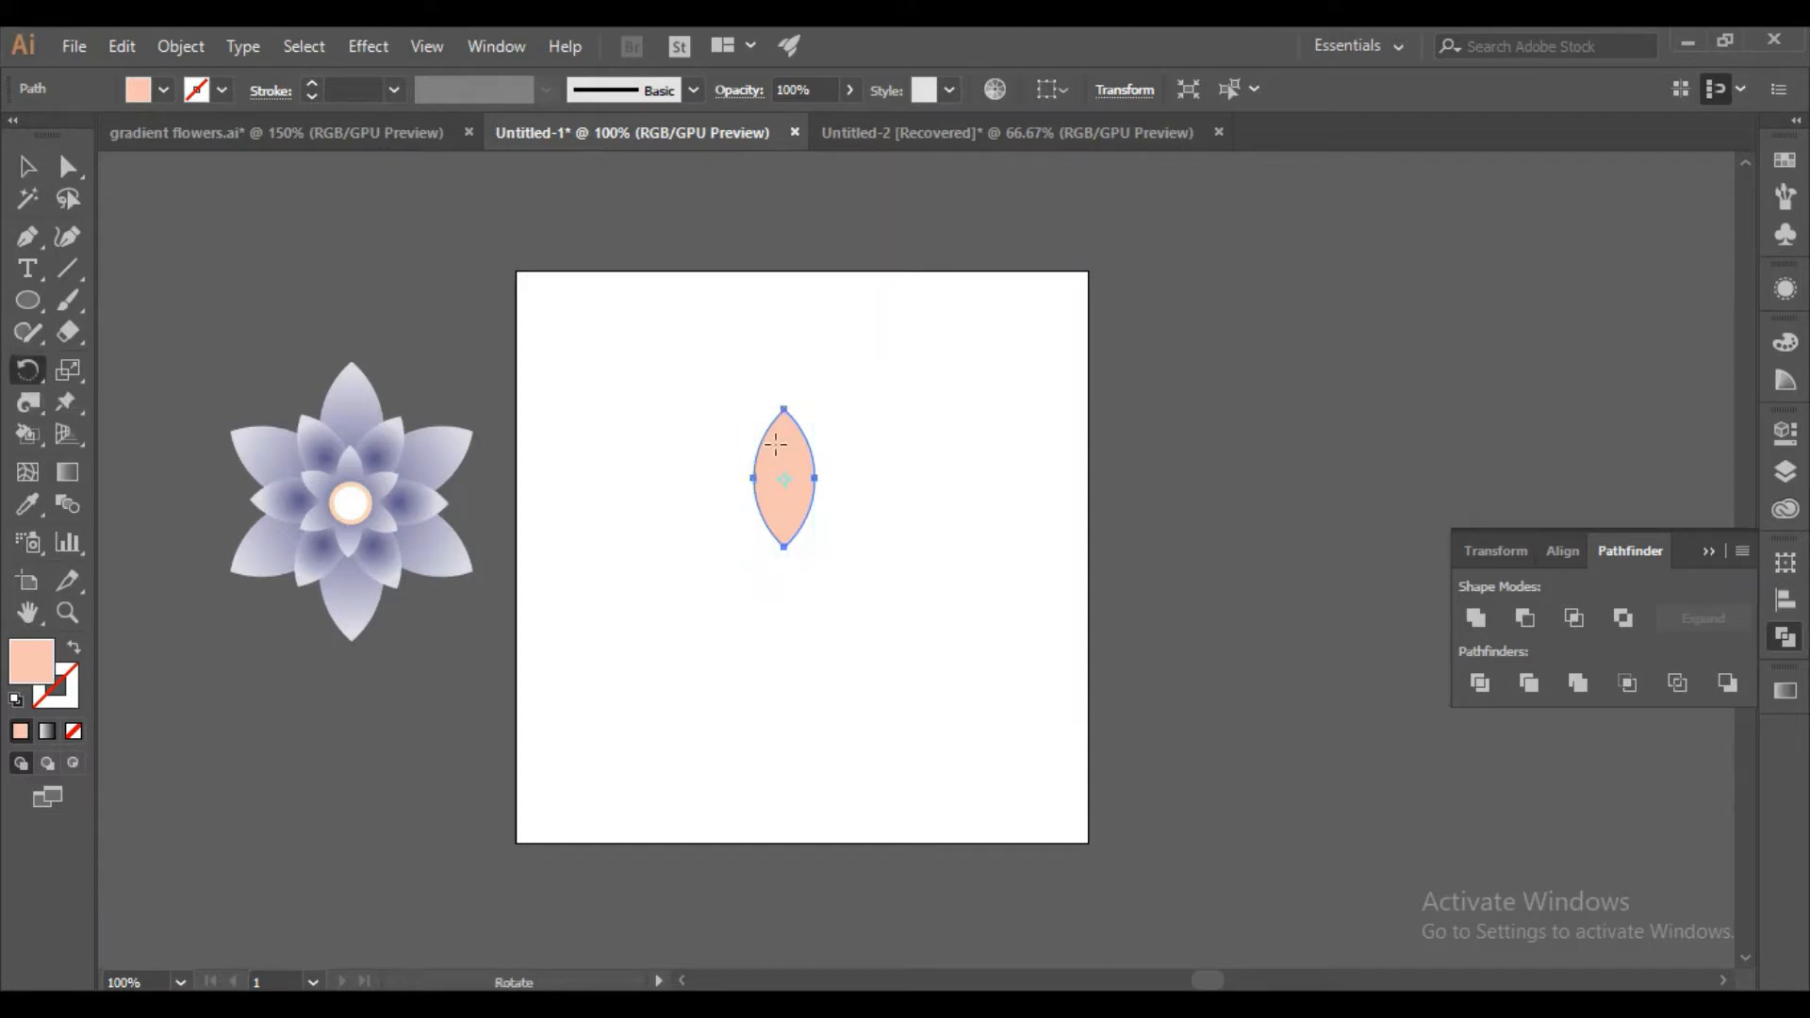
key(ctrl+equal)
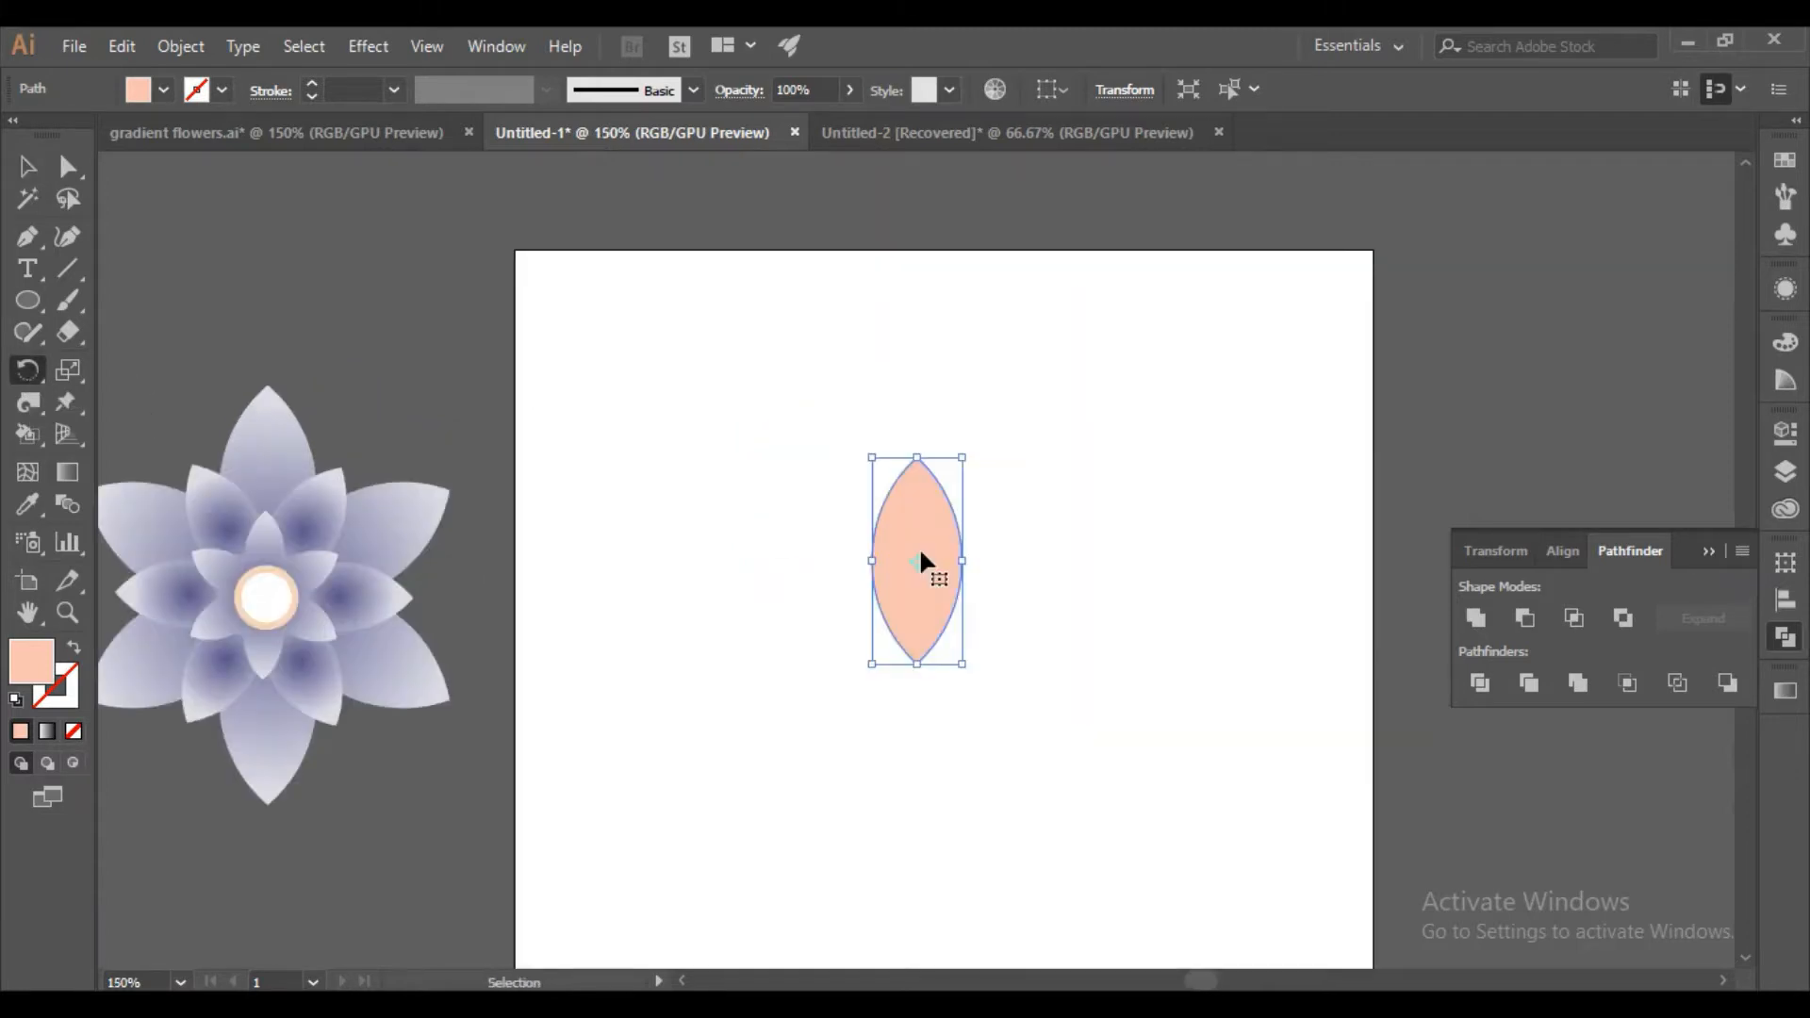
key(ctrl+equal)
key(ctrl+equal)
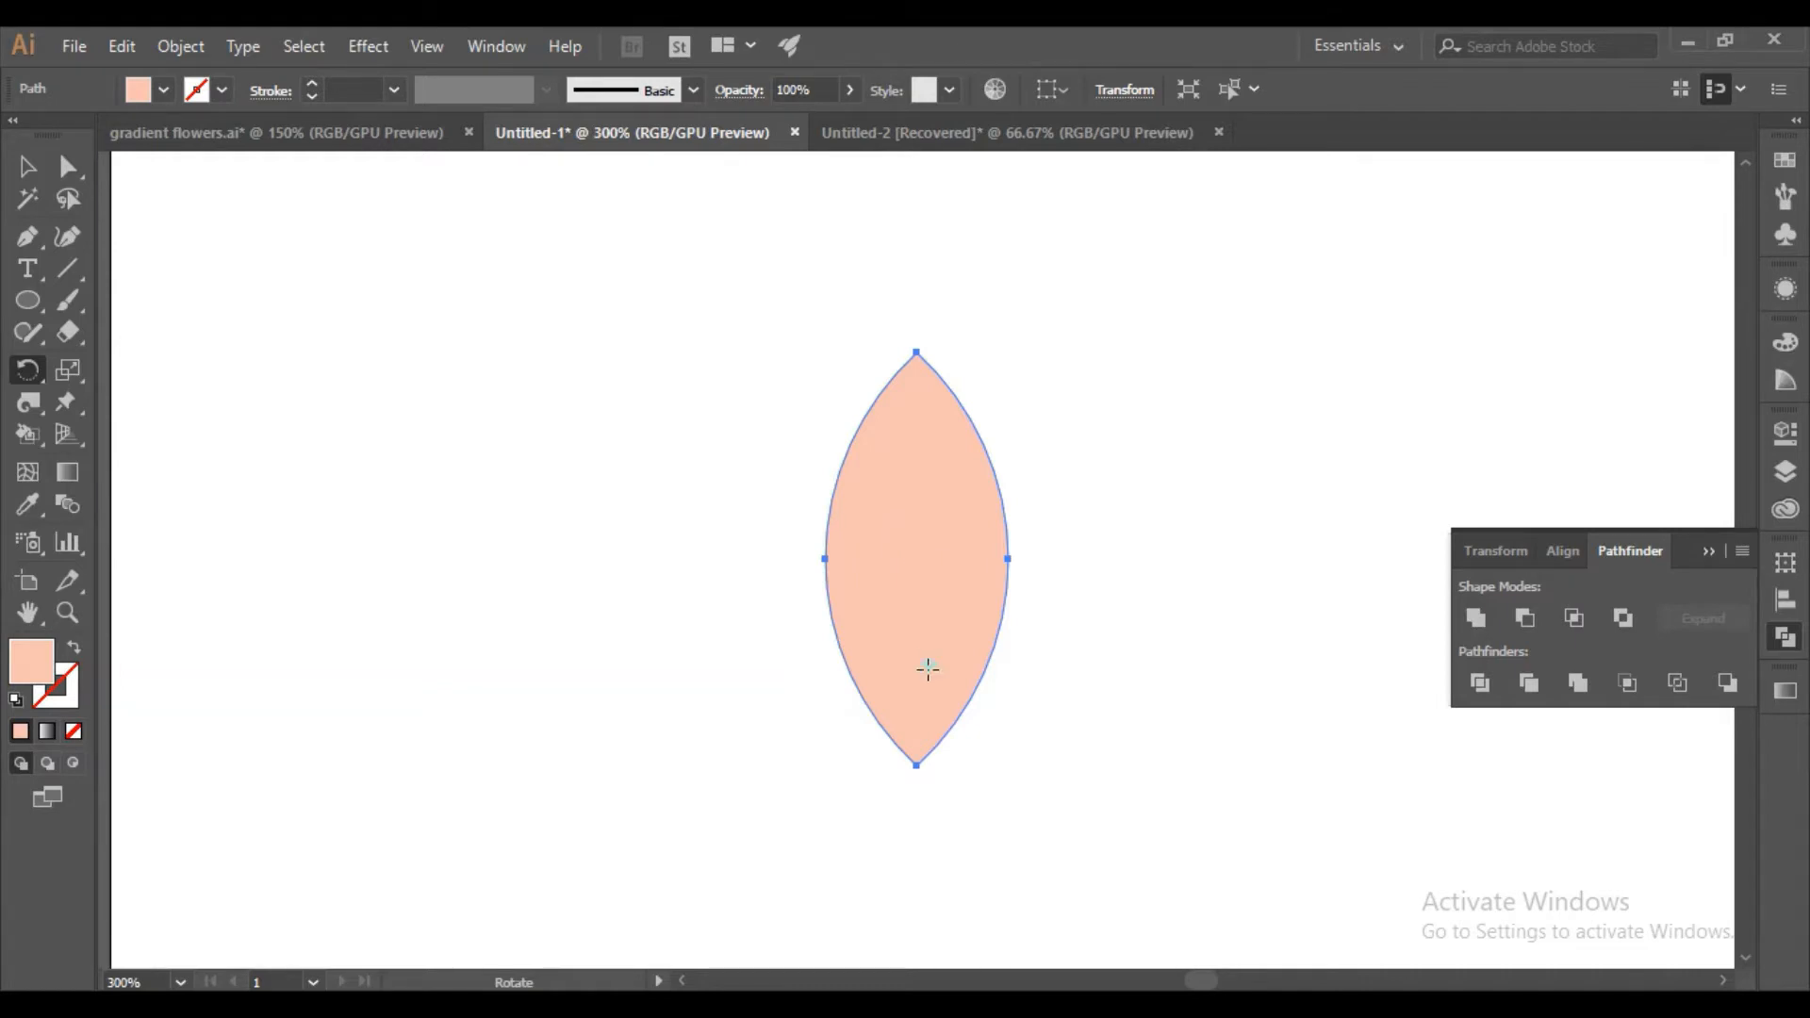
alt+click(917, 777)
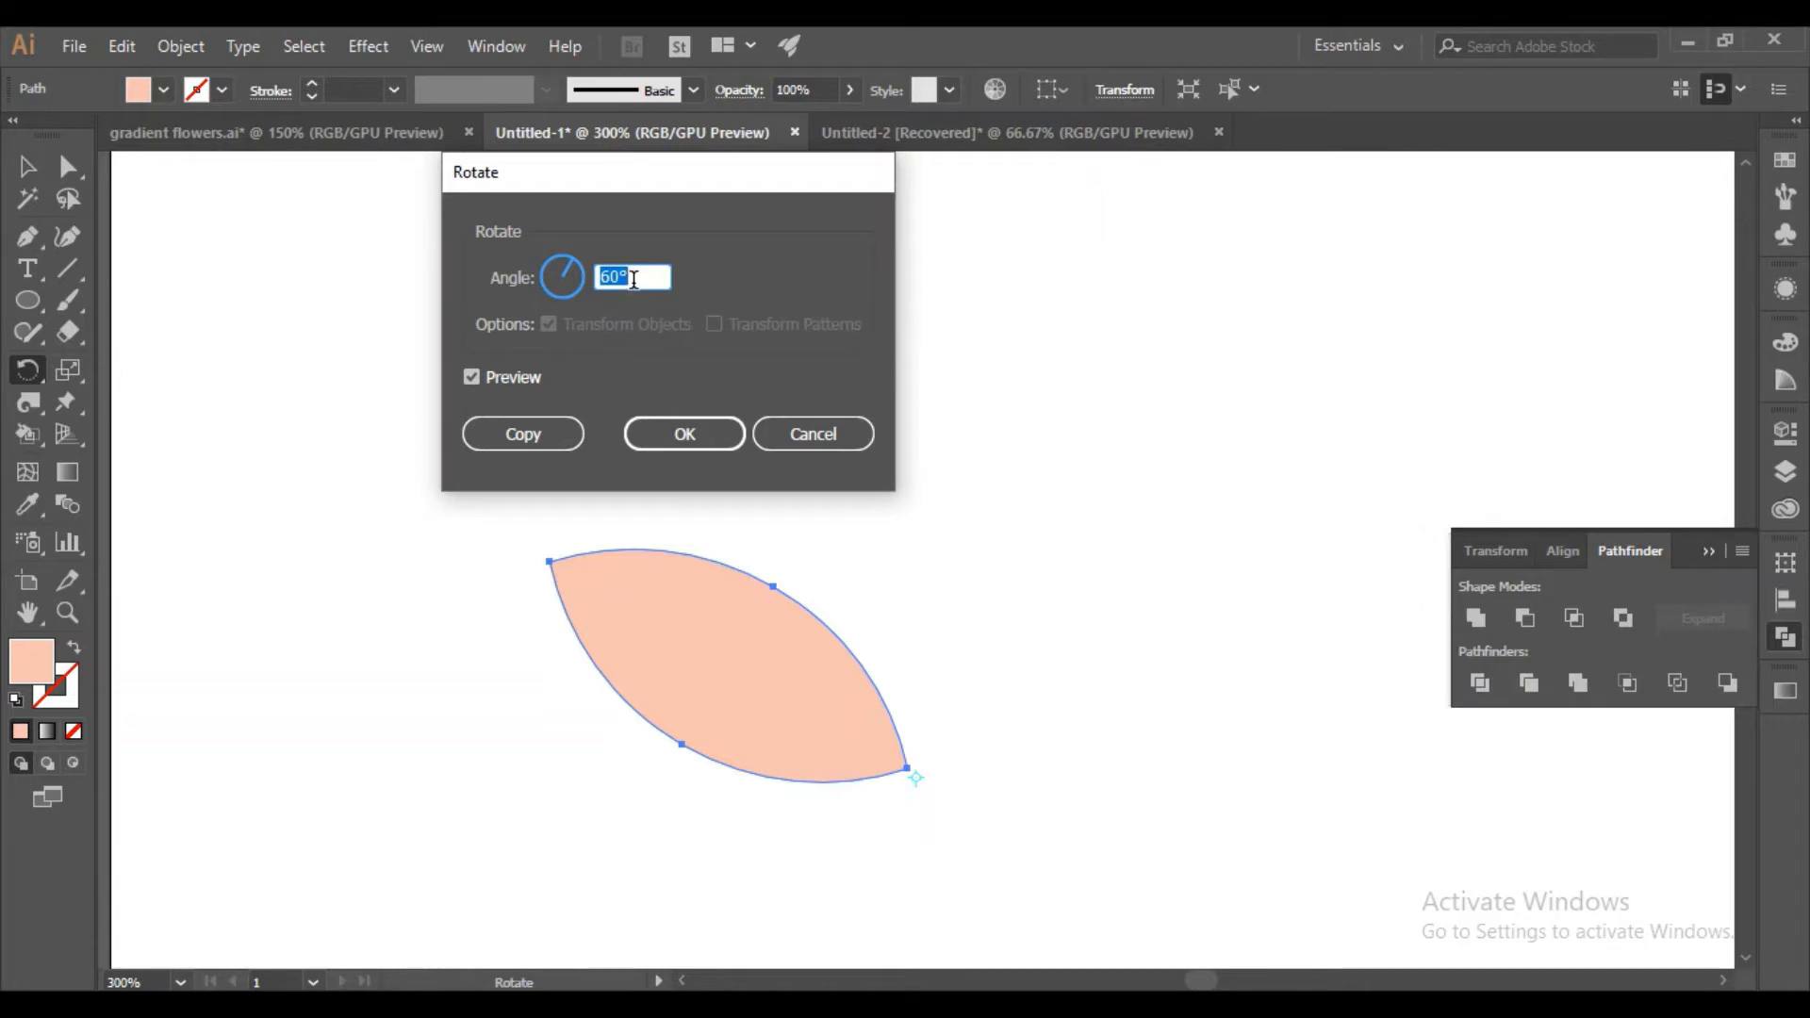
text(30)
click(500, 372)
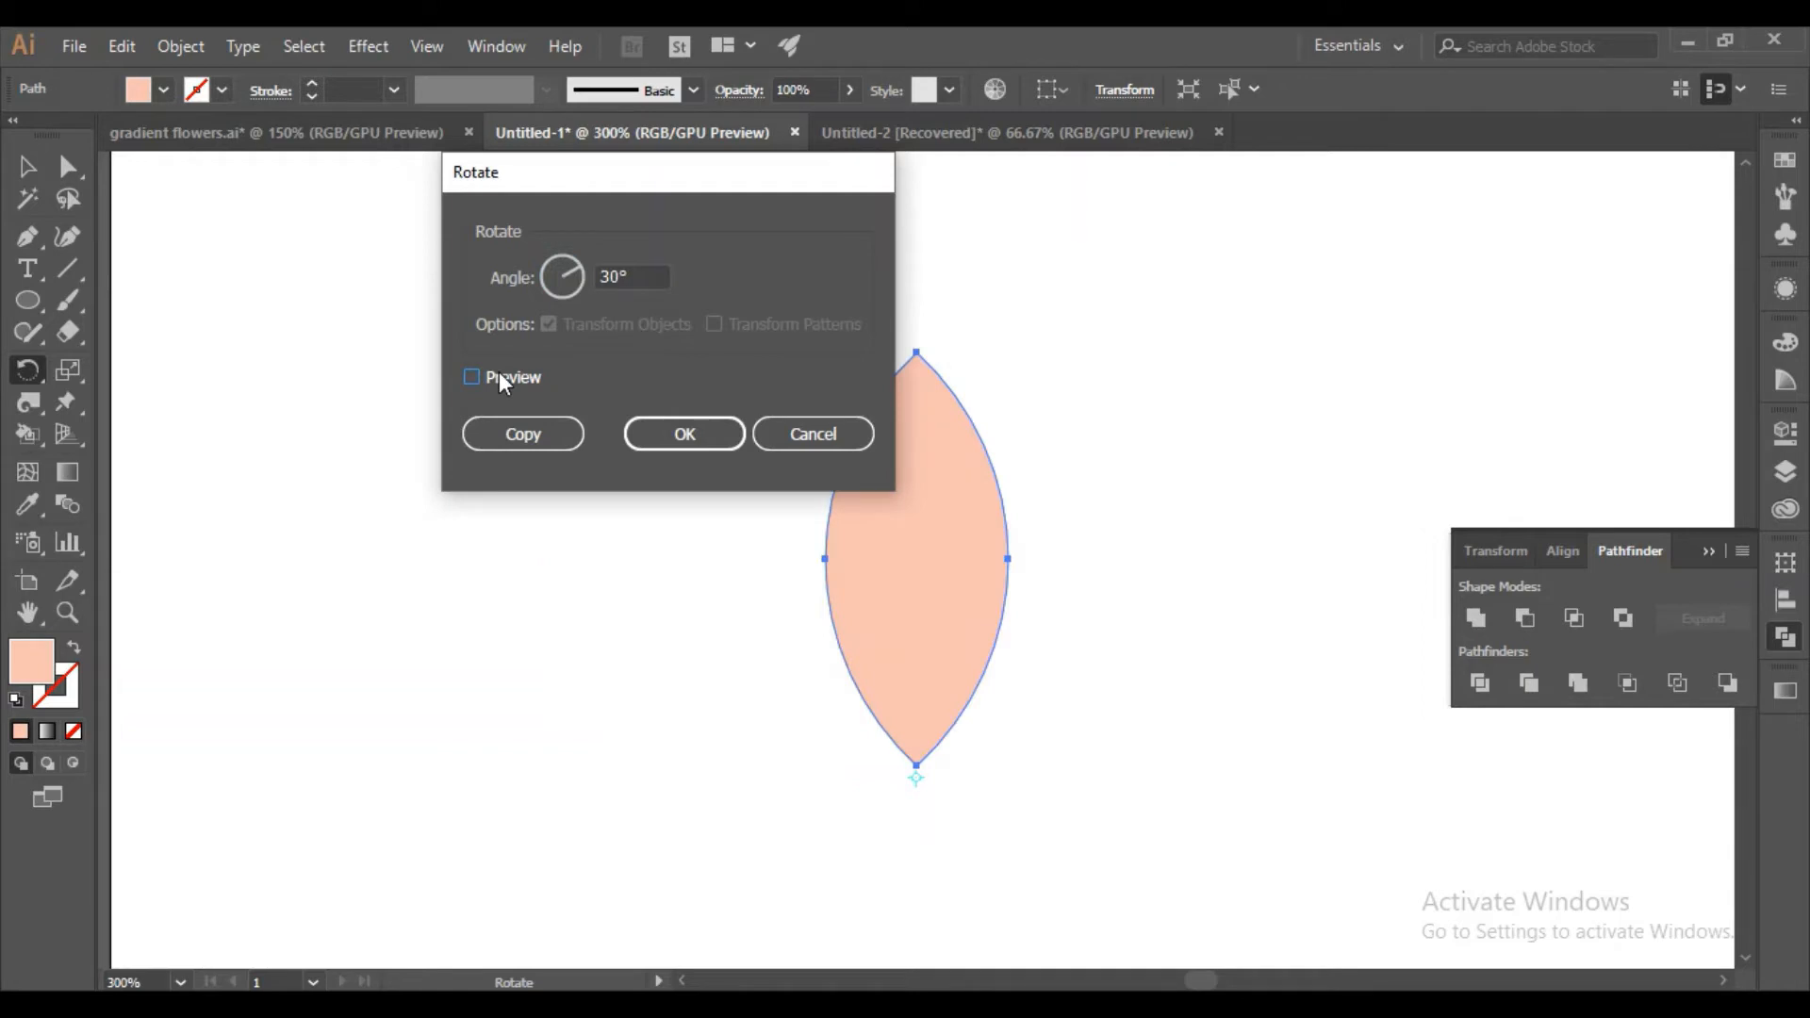
click(499, 372)
click(500, 372)
Set the rotation angle to 60° with preview on and create a rotated copy of the petal.
click(660, 277)
text(60)
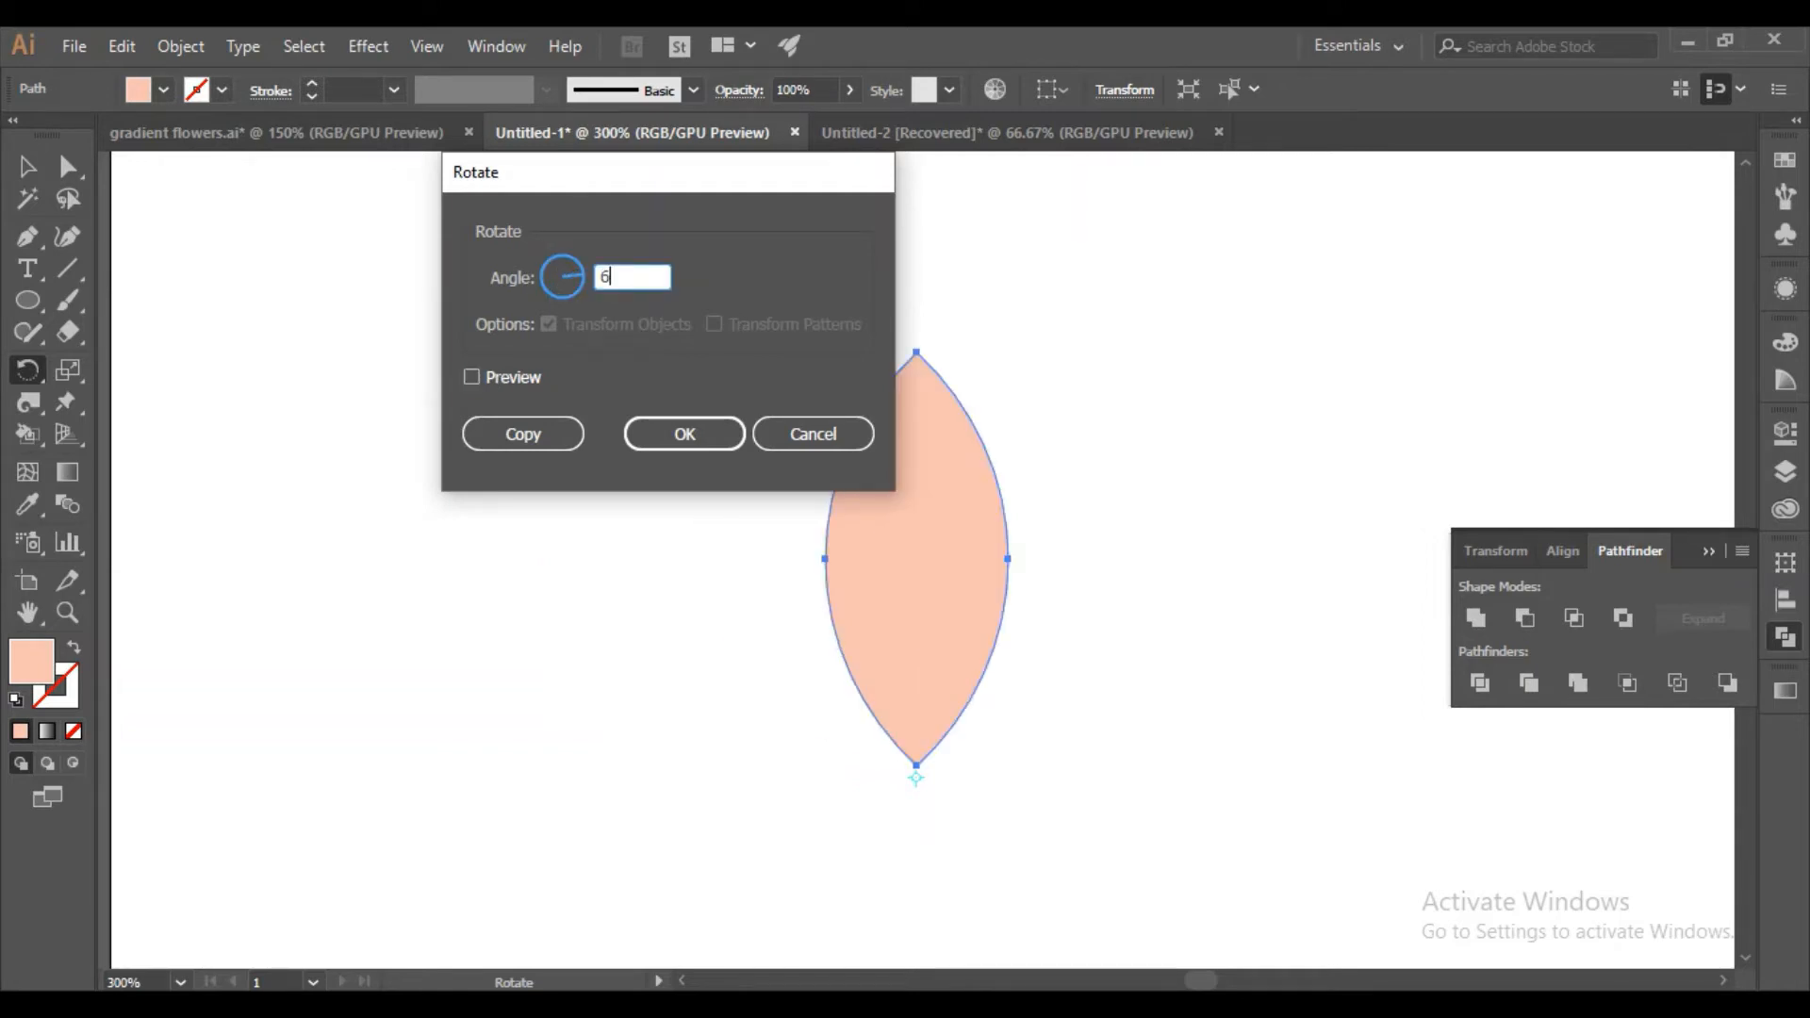
click(524, 377)
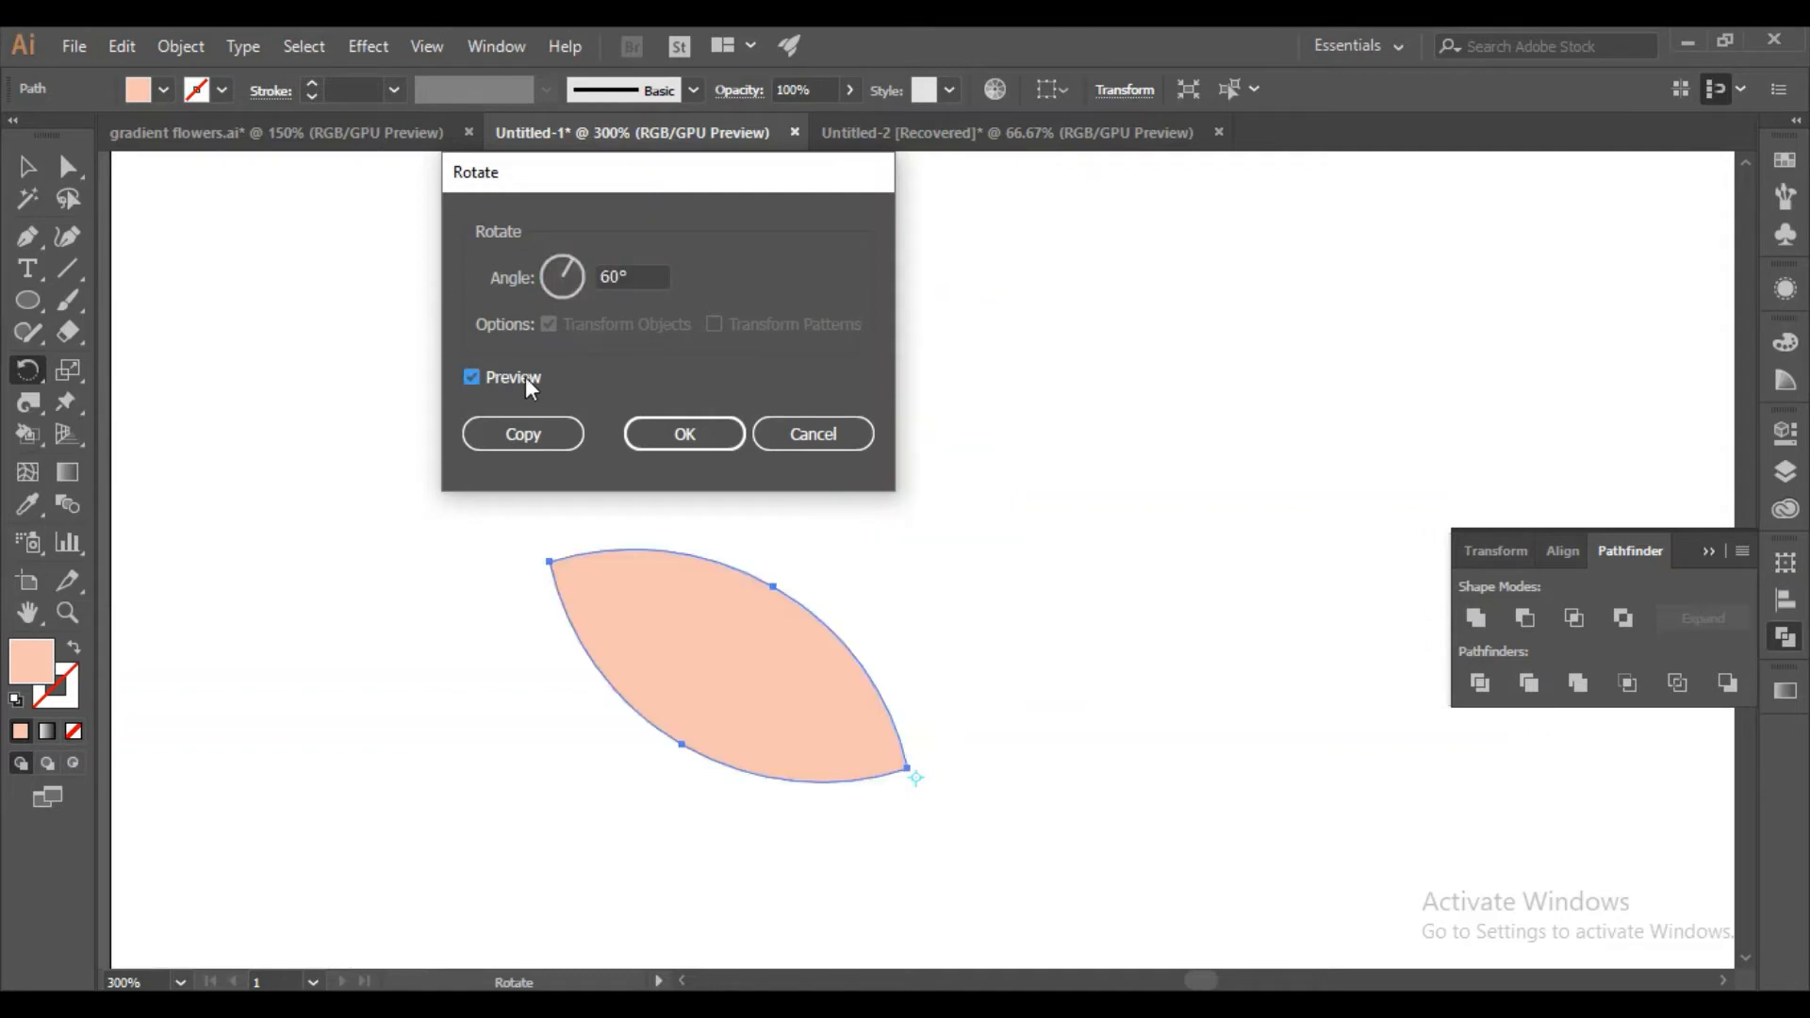
click(541, 433)
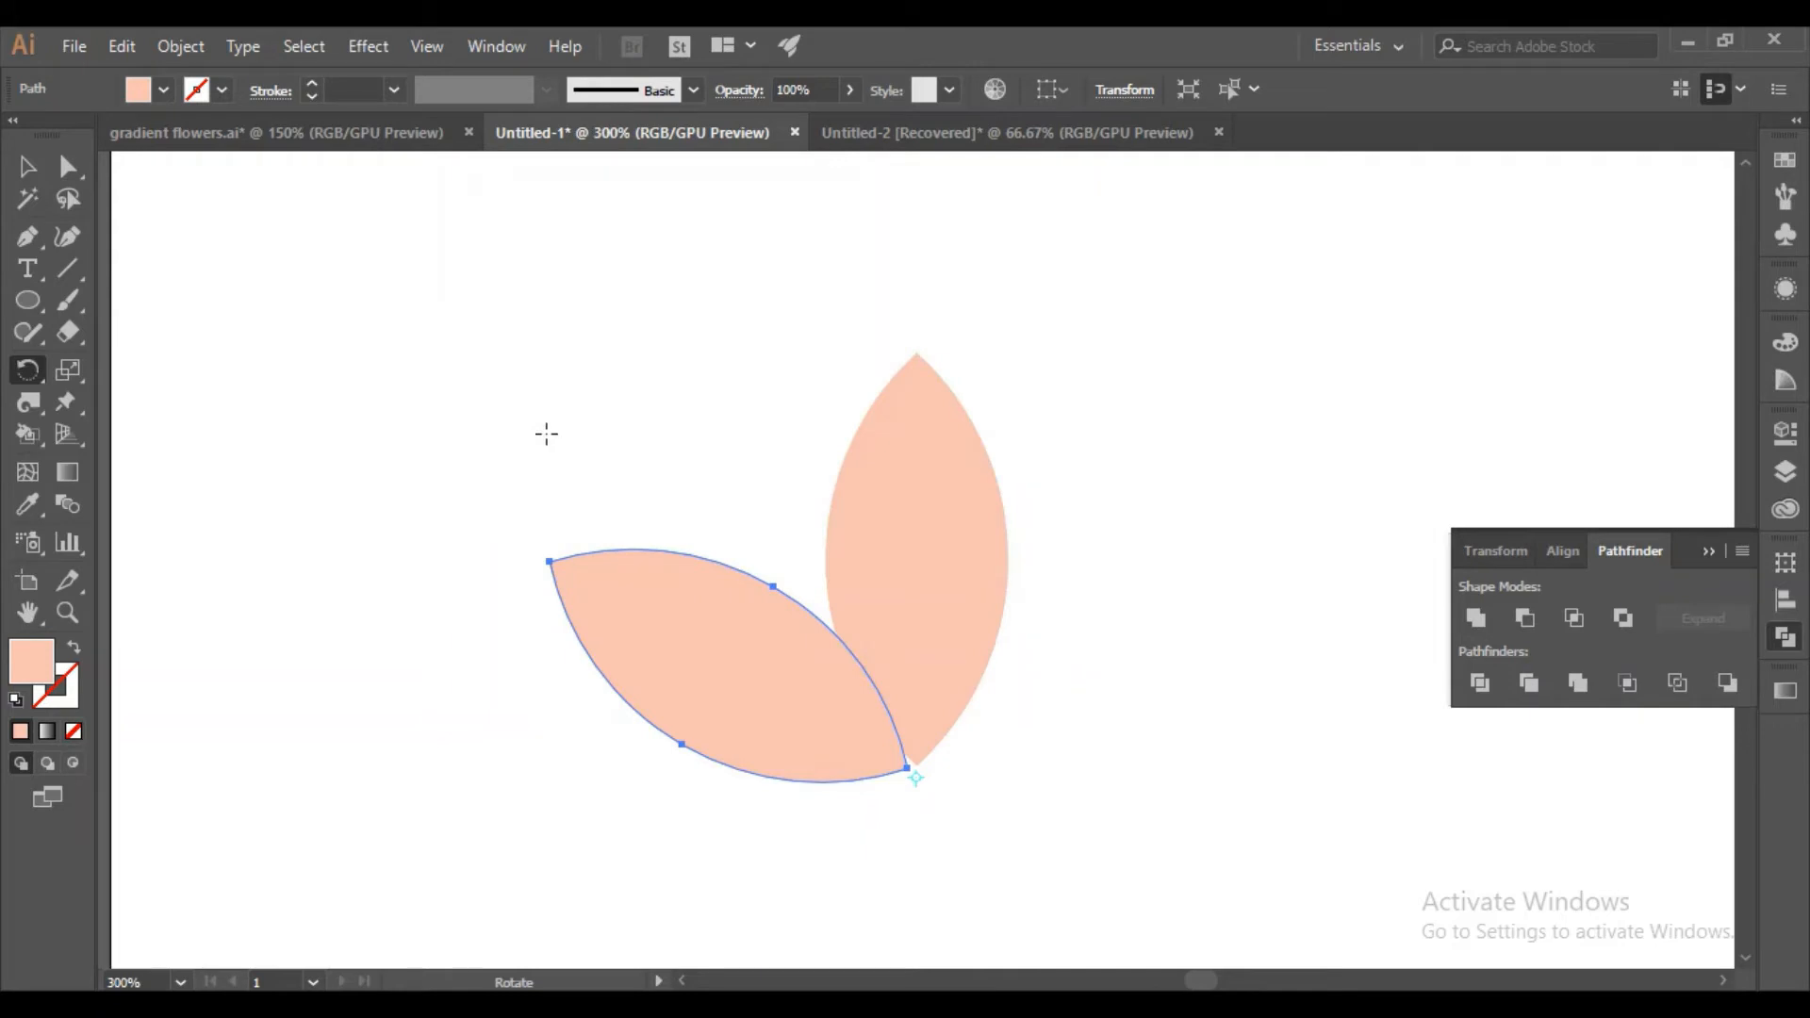
Repeat the rotated copy four more times to complete a six-petal flower, then deselect it.
key(ctrl+minus)
key(ctrl+minus)
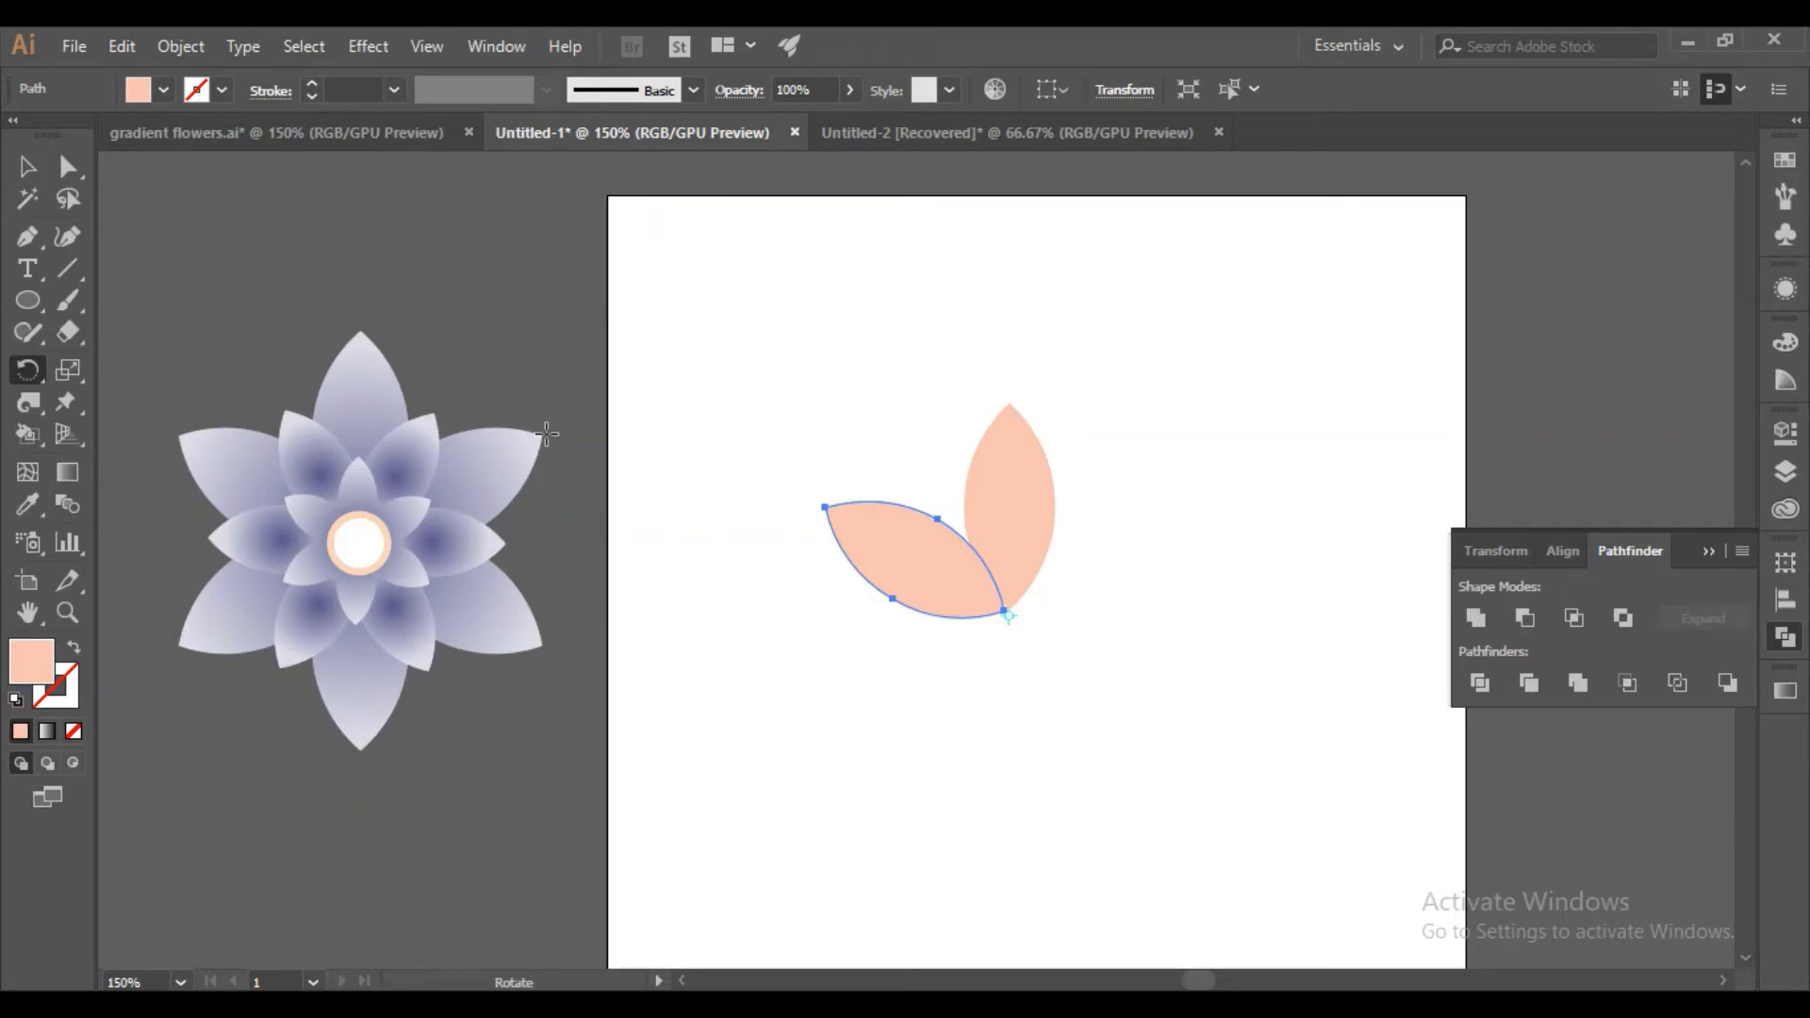
key(ctrl)
key(ctrl+d)
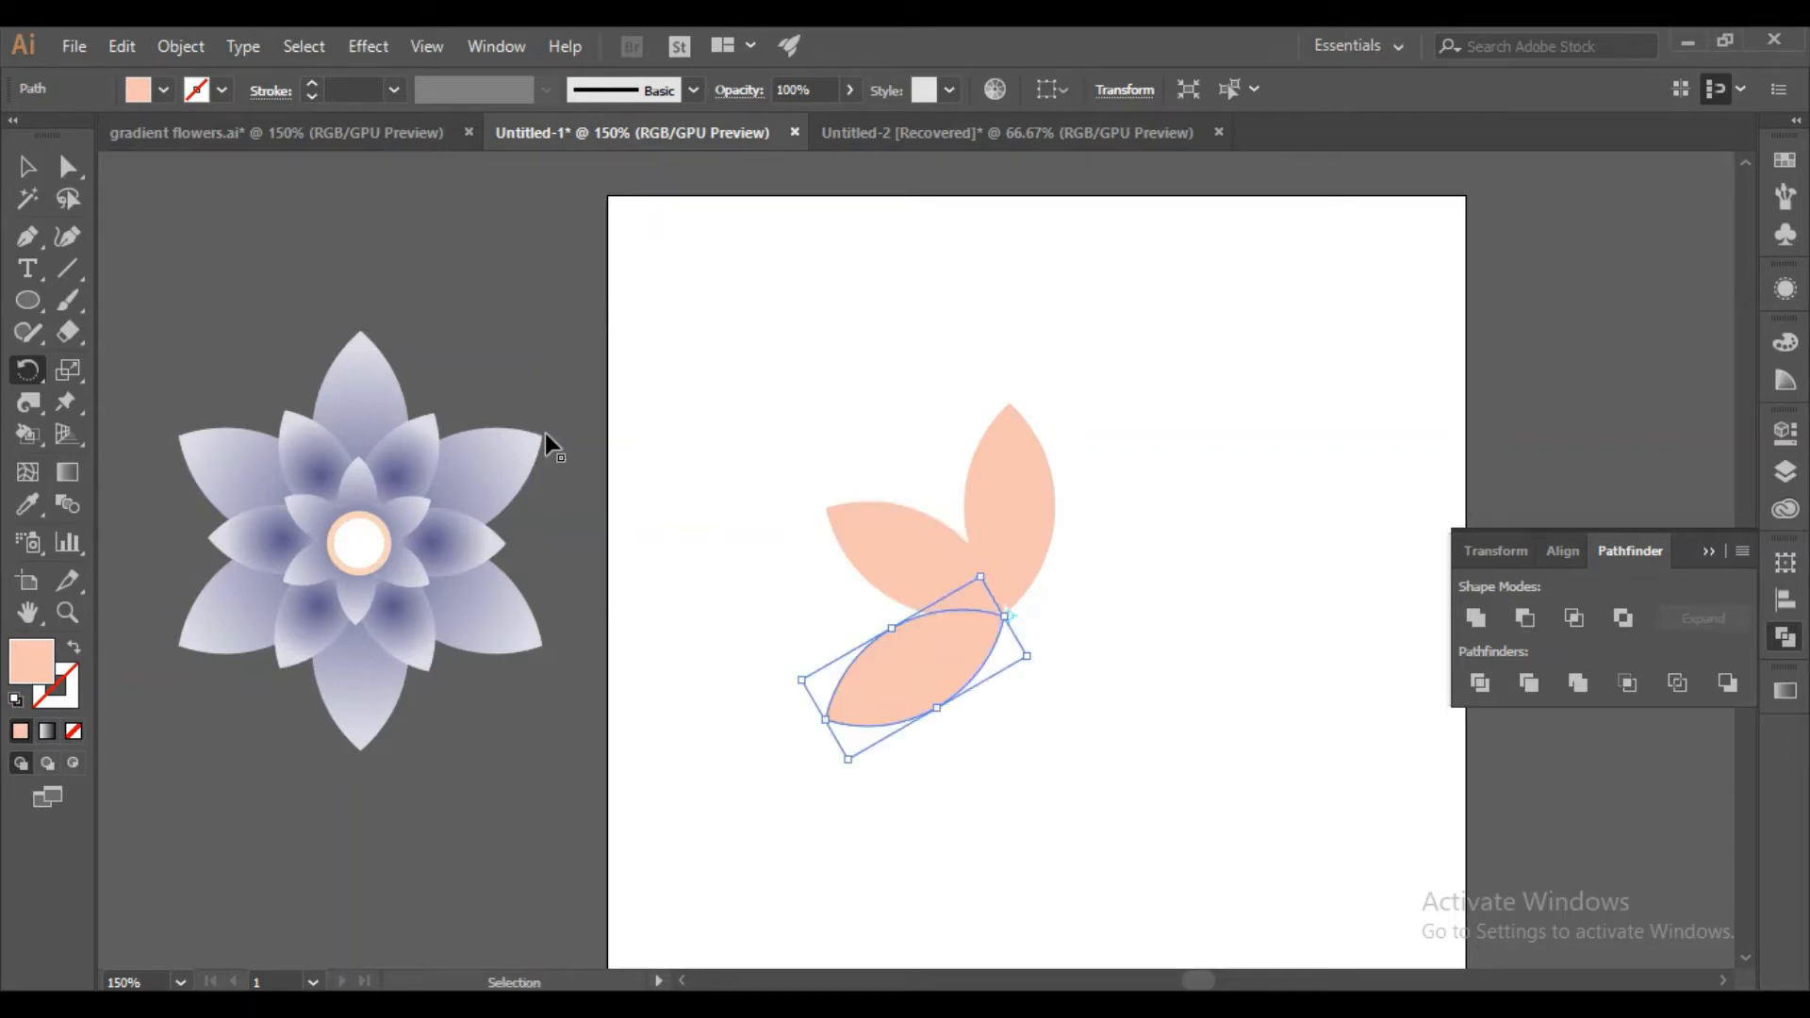
key(ctrl+d)
key(ctrl+d)
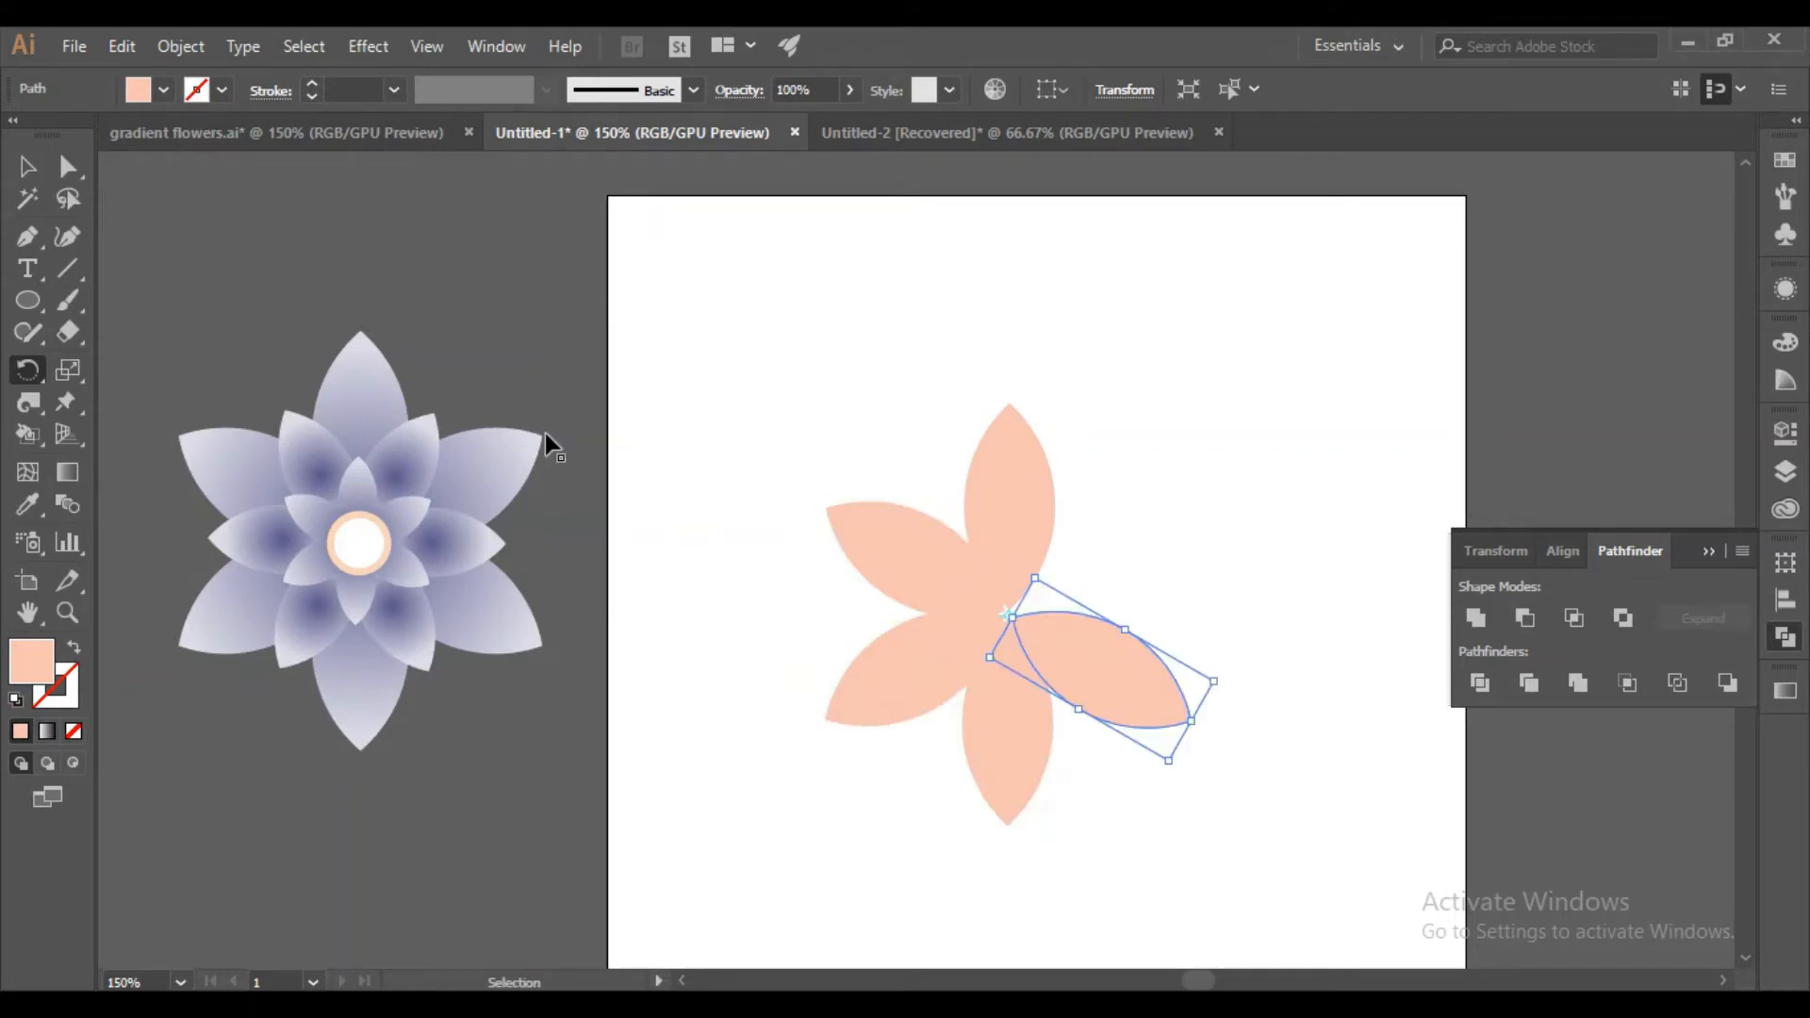
key(ctrl+d)
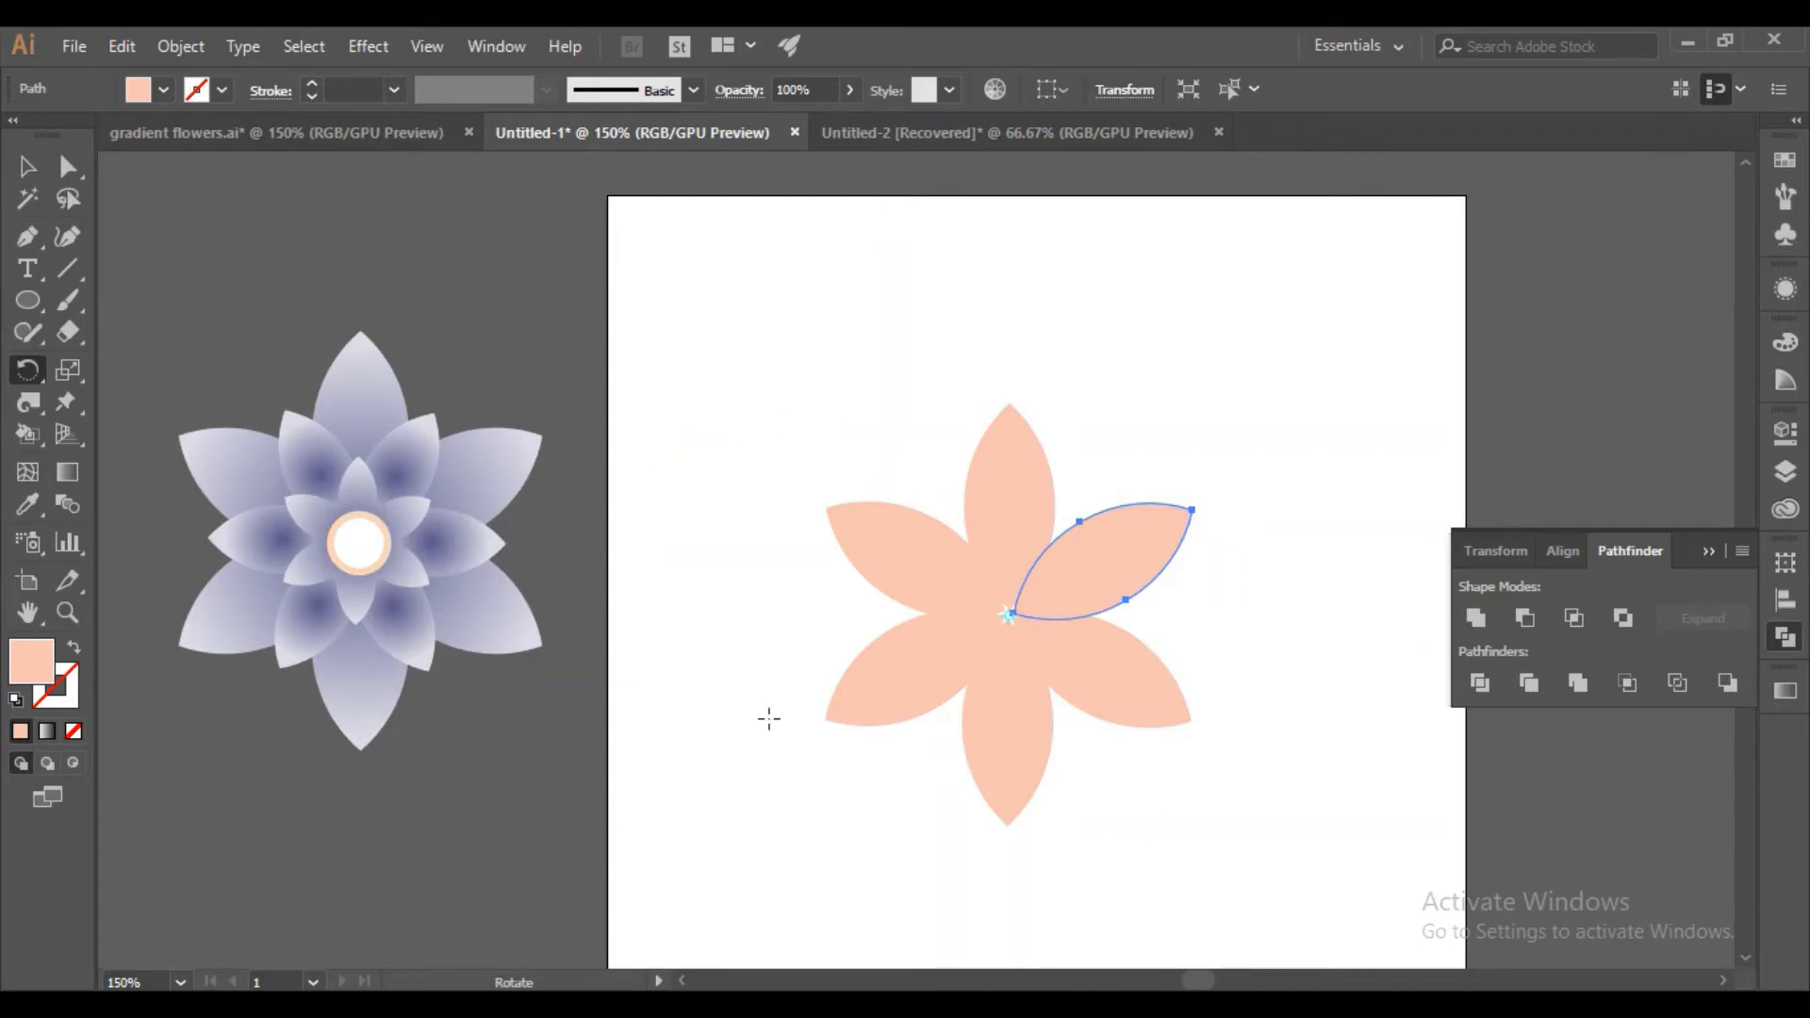
key(v)
click(905, 386)
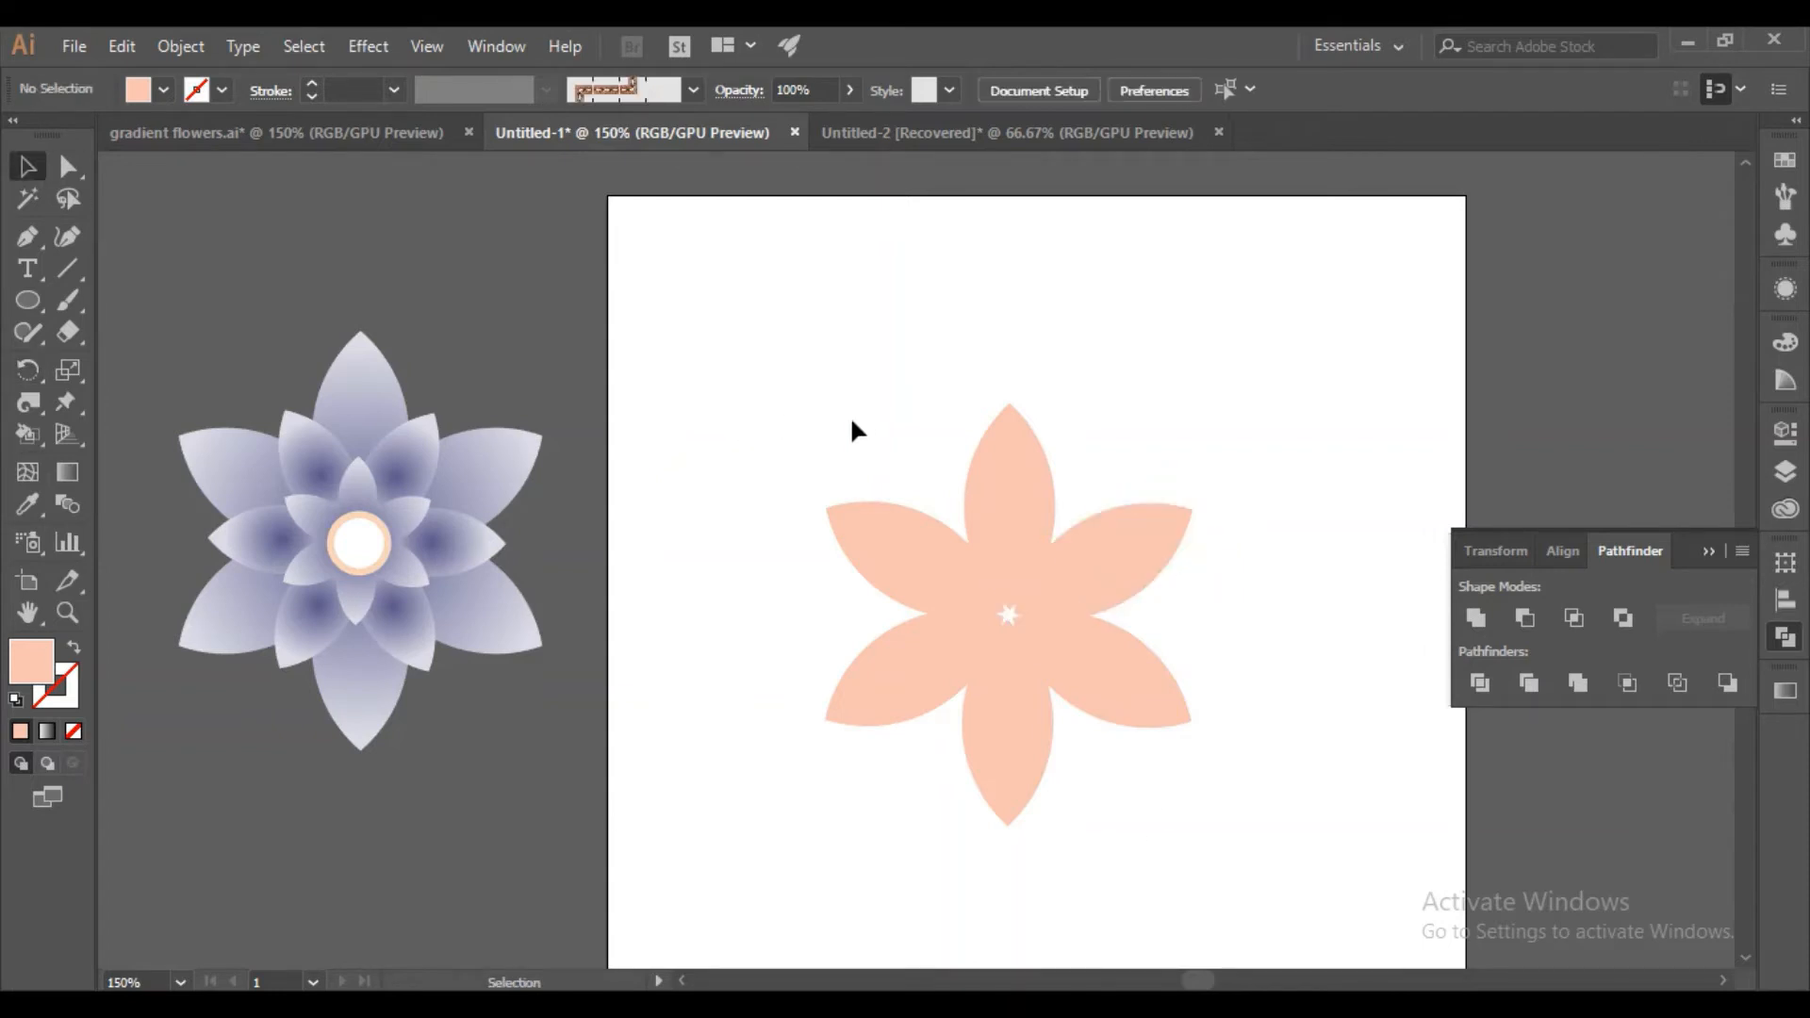
Duplicate the whole six-petal flower horizontally to the right, partly beyond the artboard's edge.
drag(769, 390, 1230, 829)
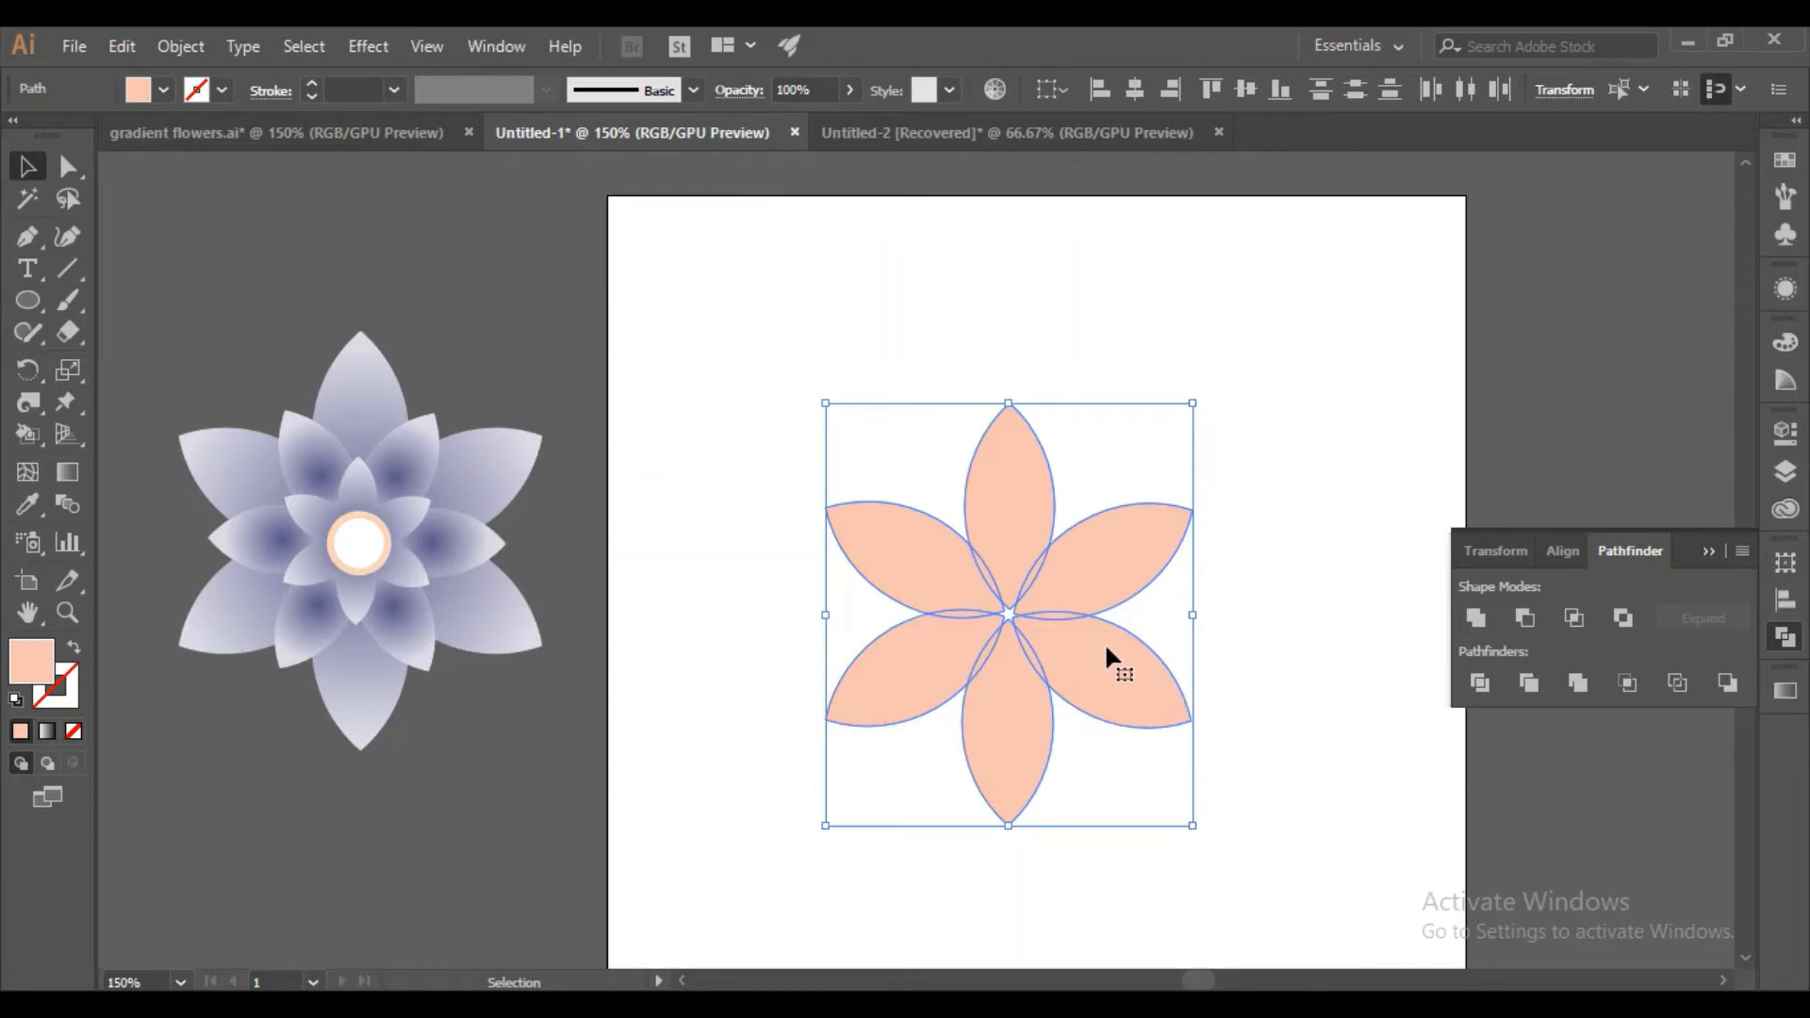
key(ctrl+minus)
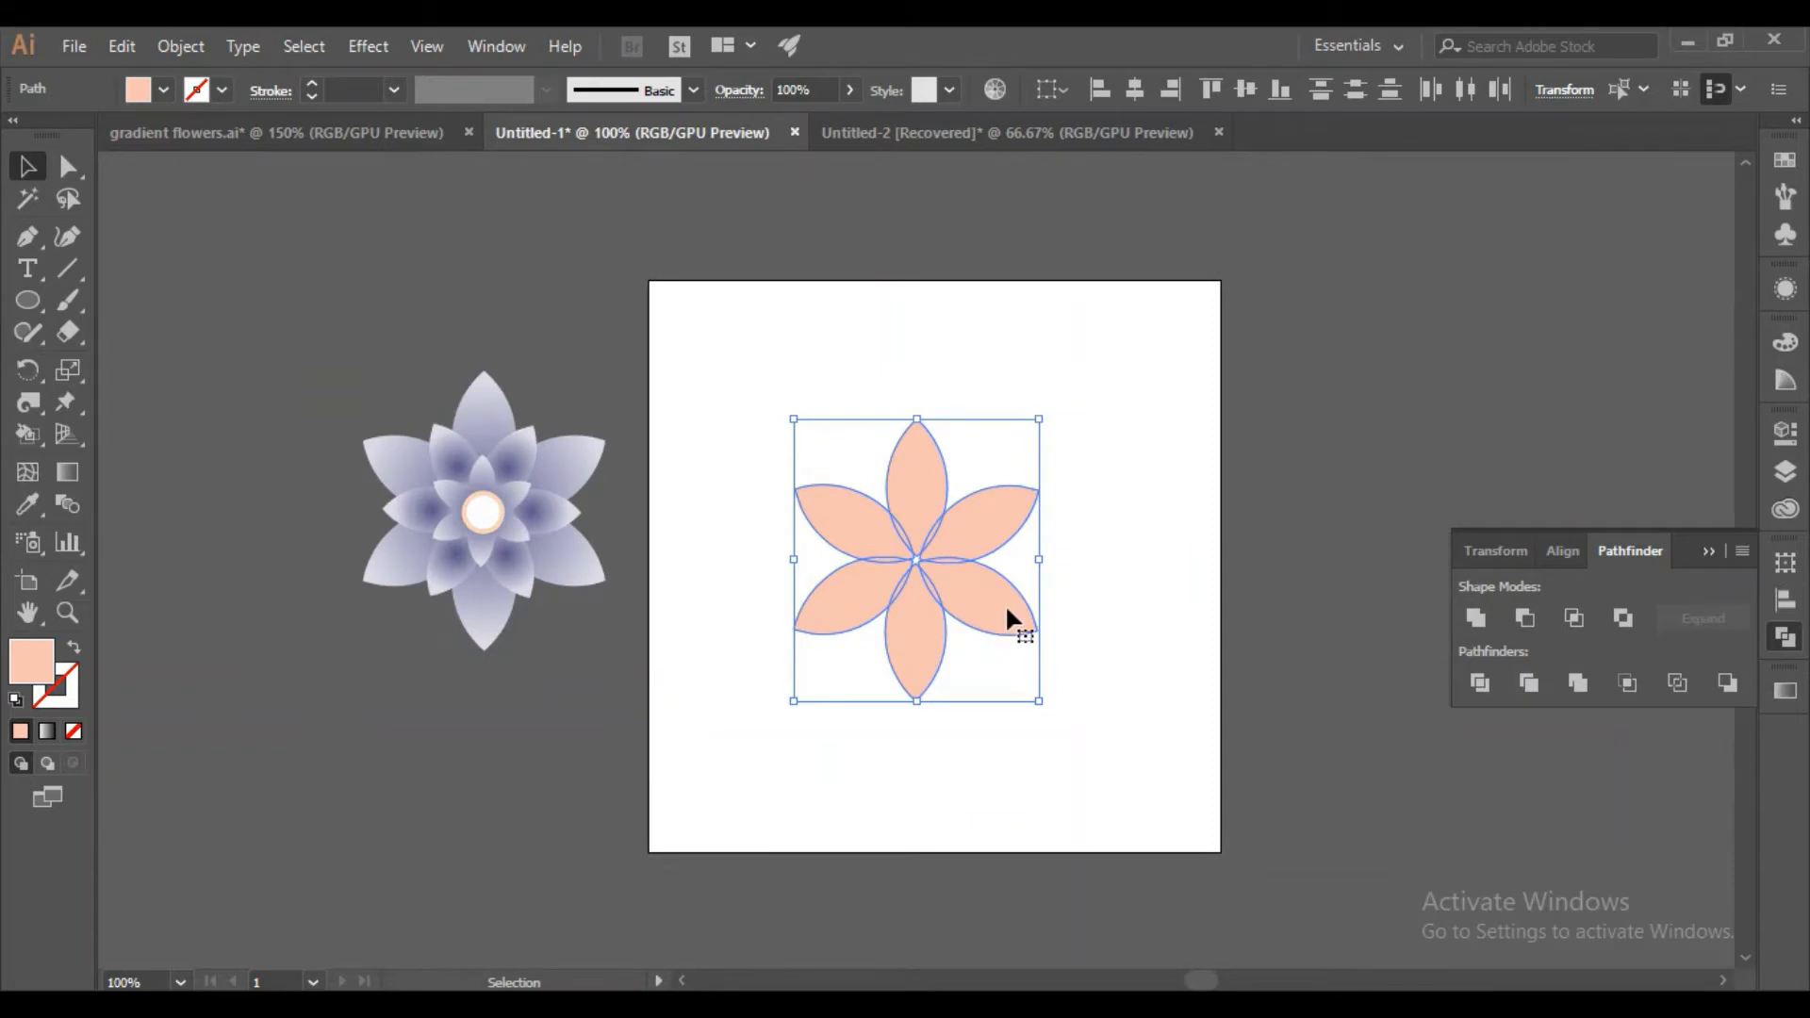
drag(1007, 610, 1402, 630)
click(1217, 799)
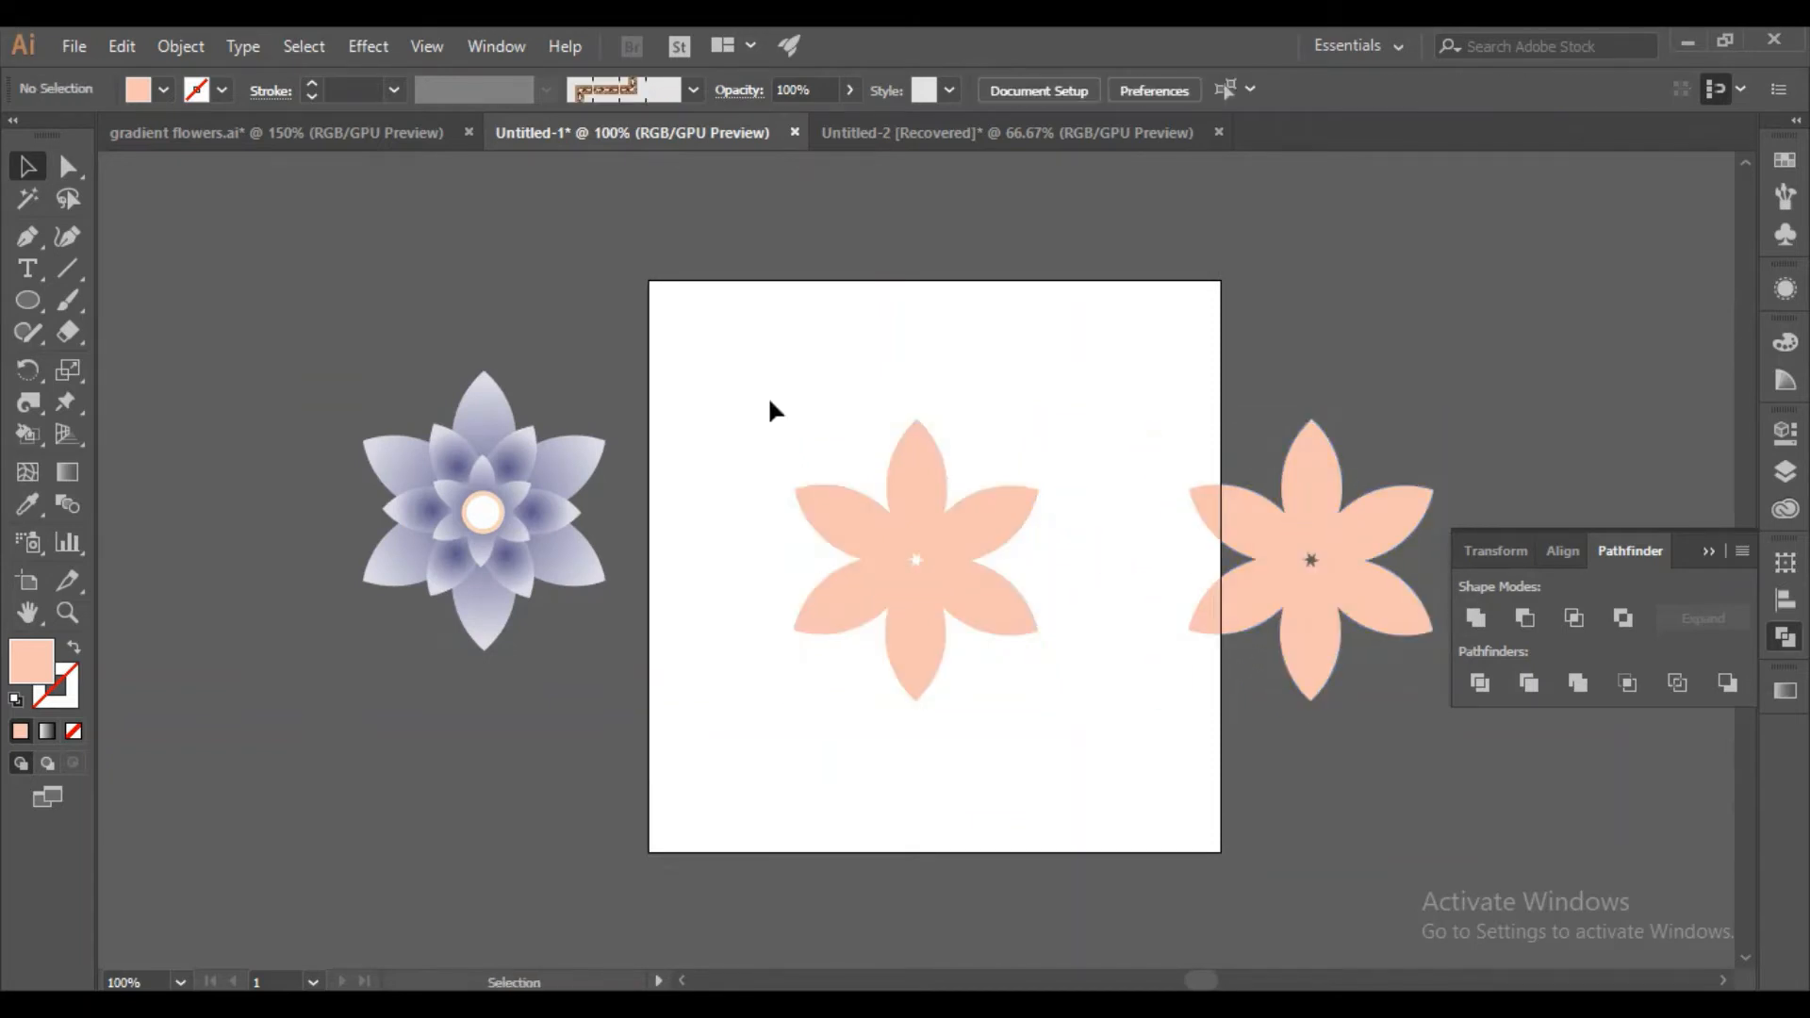
Unite the six petals of the flower on the artboard into one shape and collapse the Pathfinder options.
drag(769, 402, 943, 578)
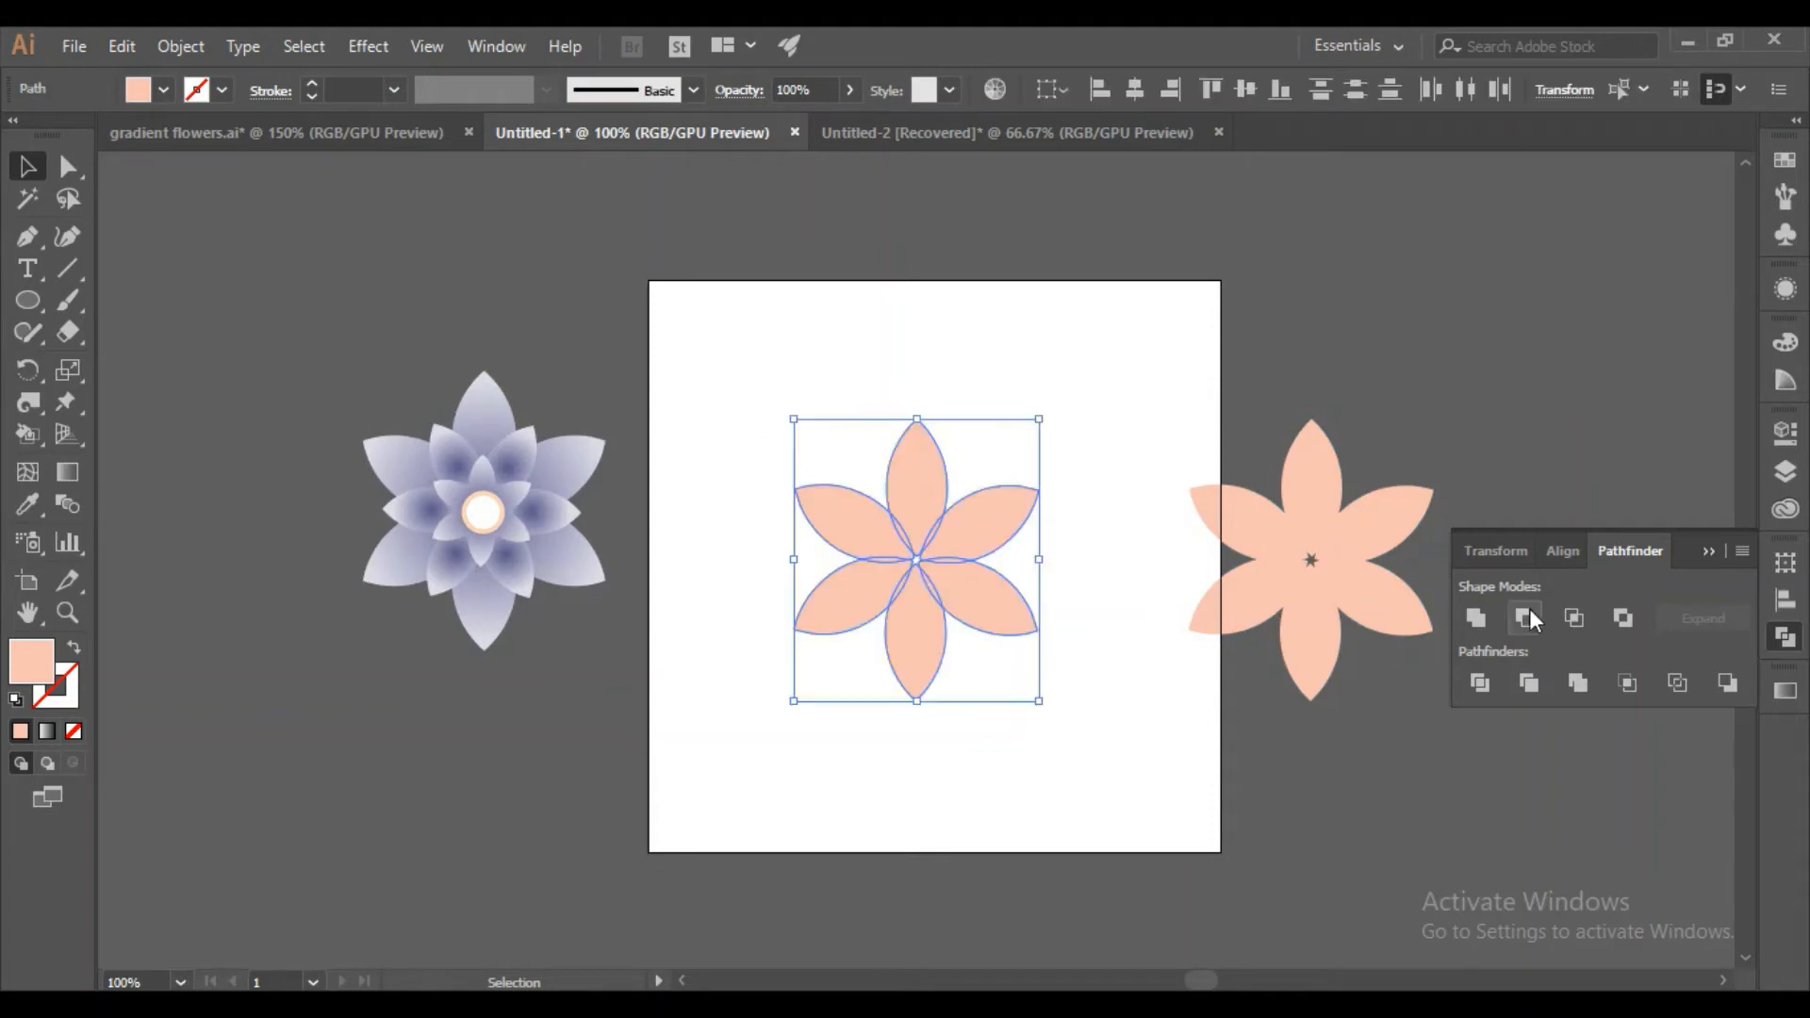
click(1480, 620)
click(1020, 745)
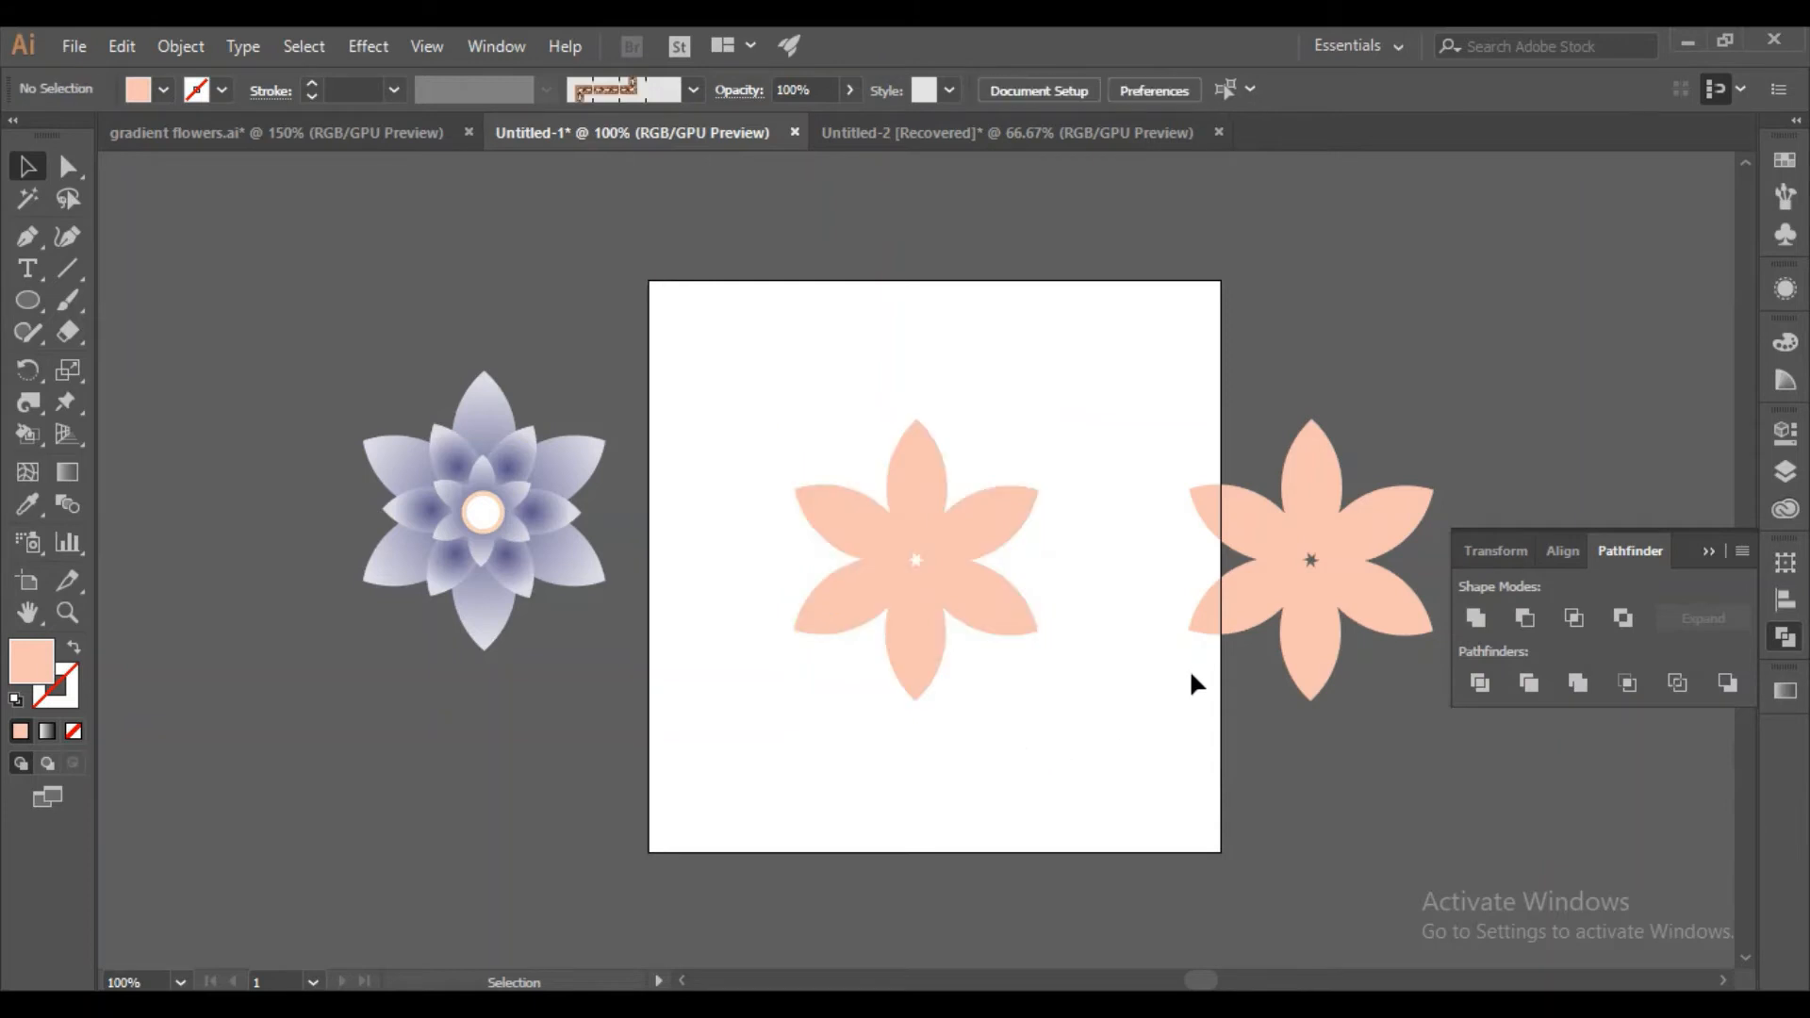
click(1707, 551)
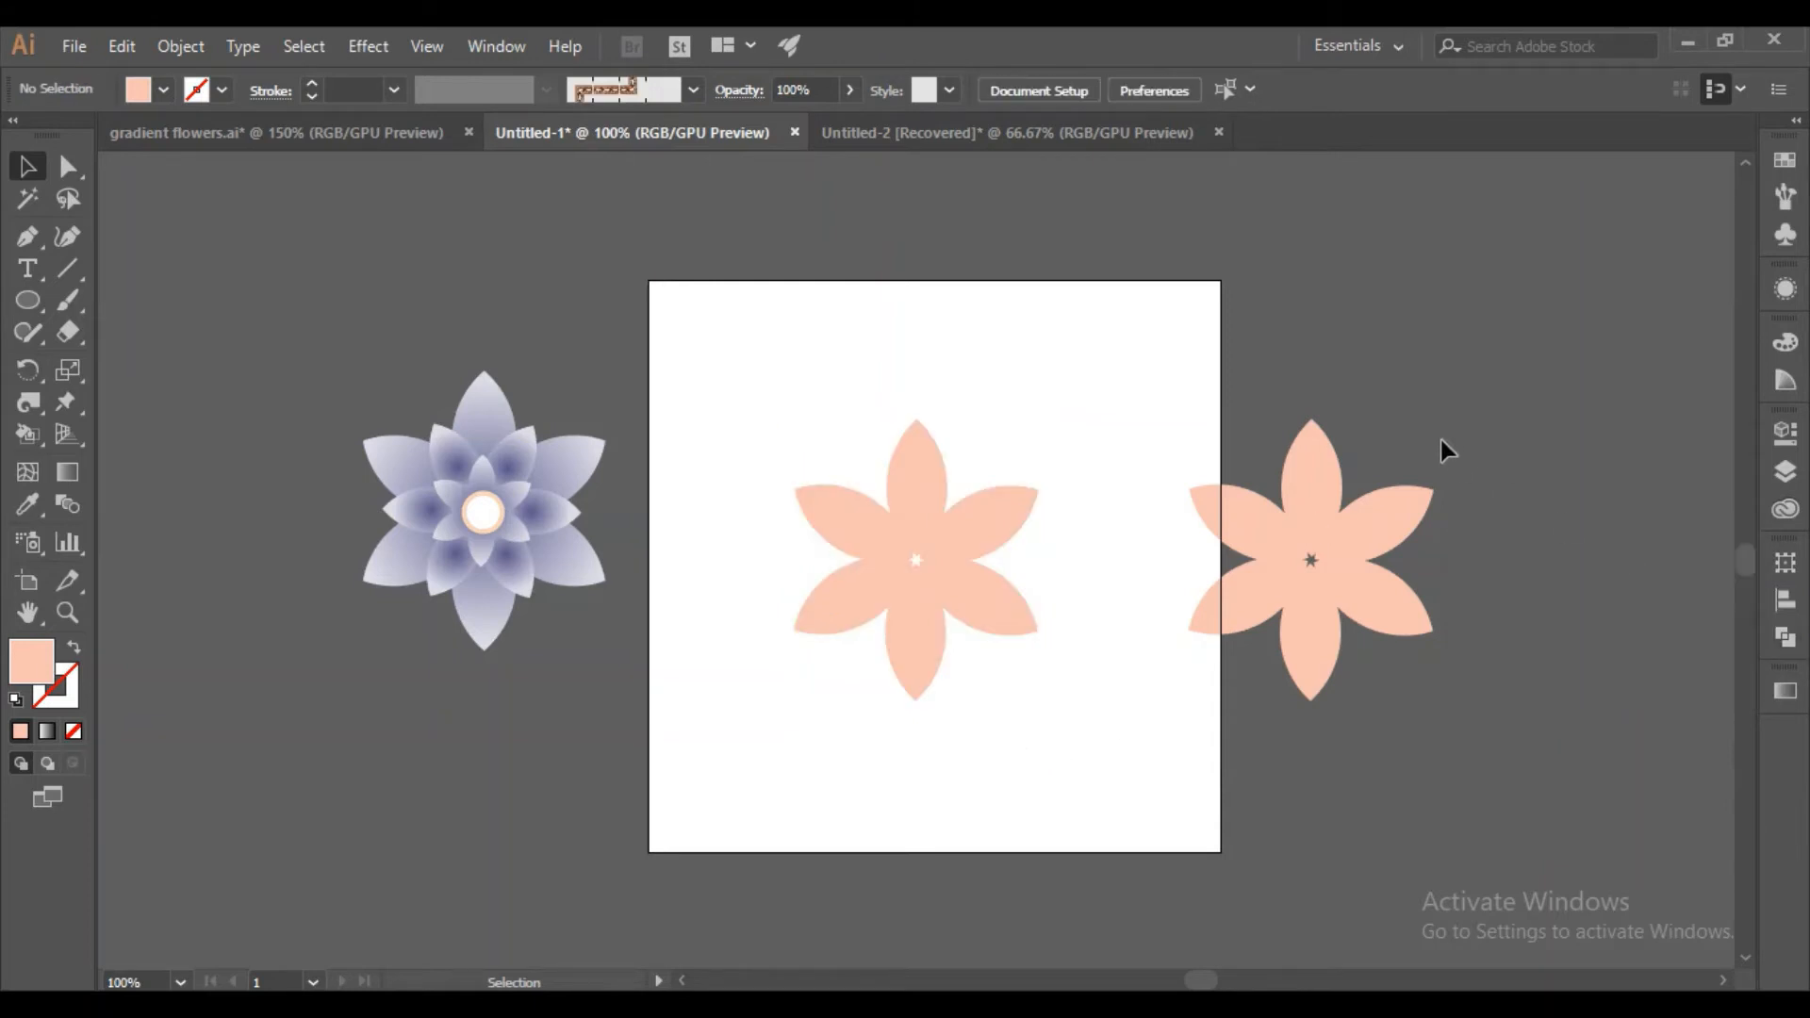
Recolour the vertical upper petal of the duplicate flower beyond the artboard to a darker peach, then deselect it.
click(1295, 481)
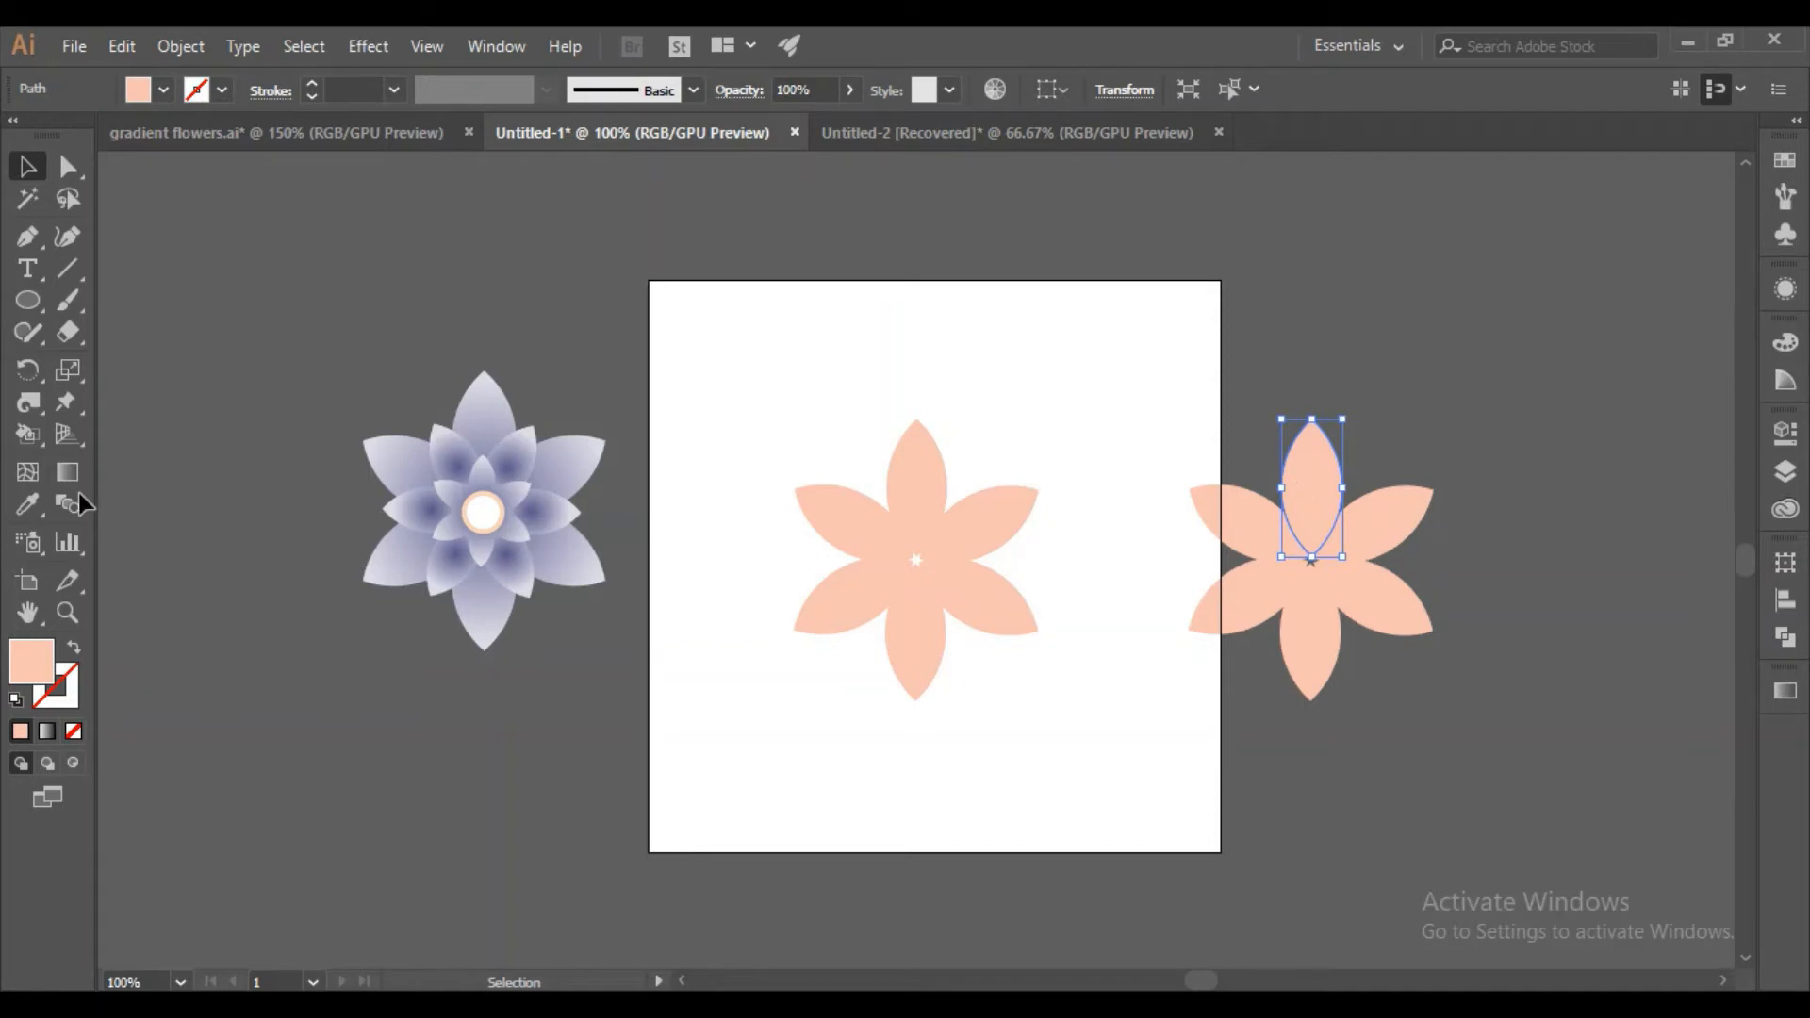
double_click(32, 660)
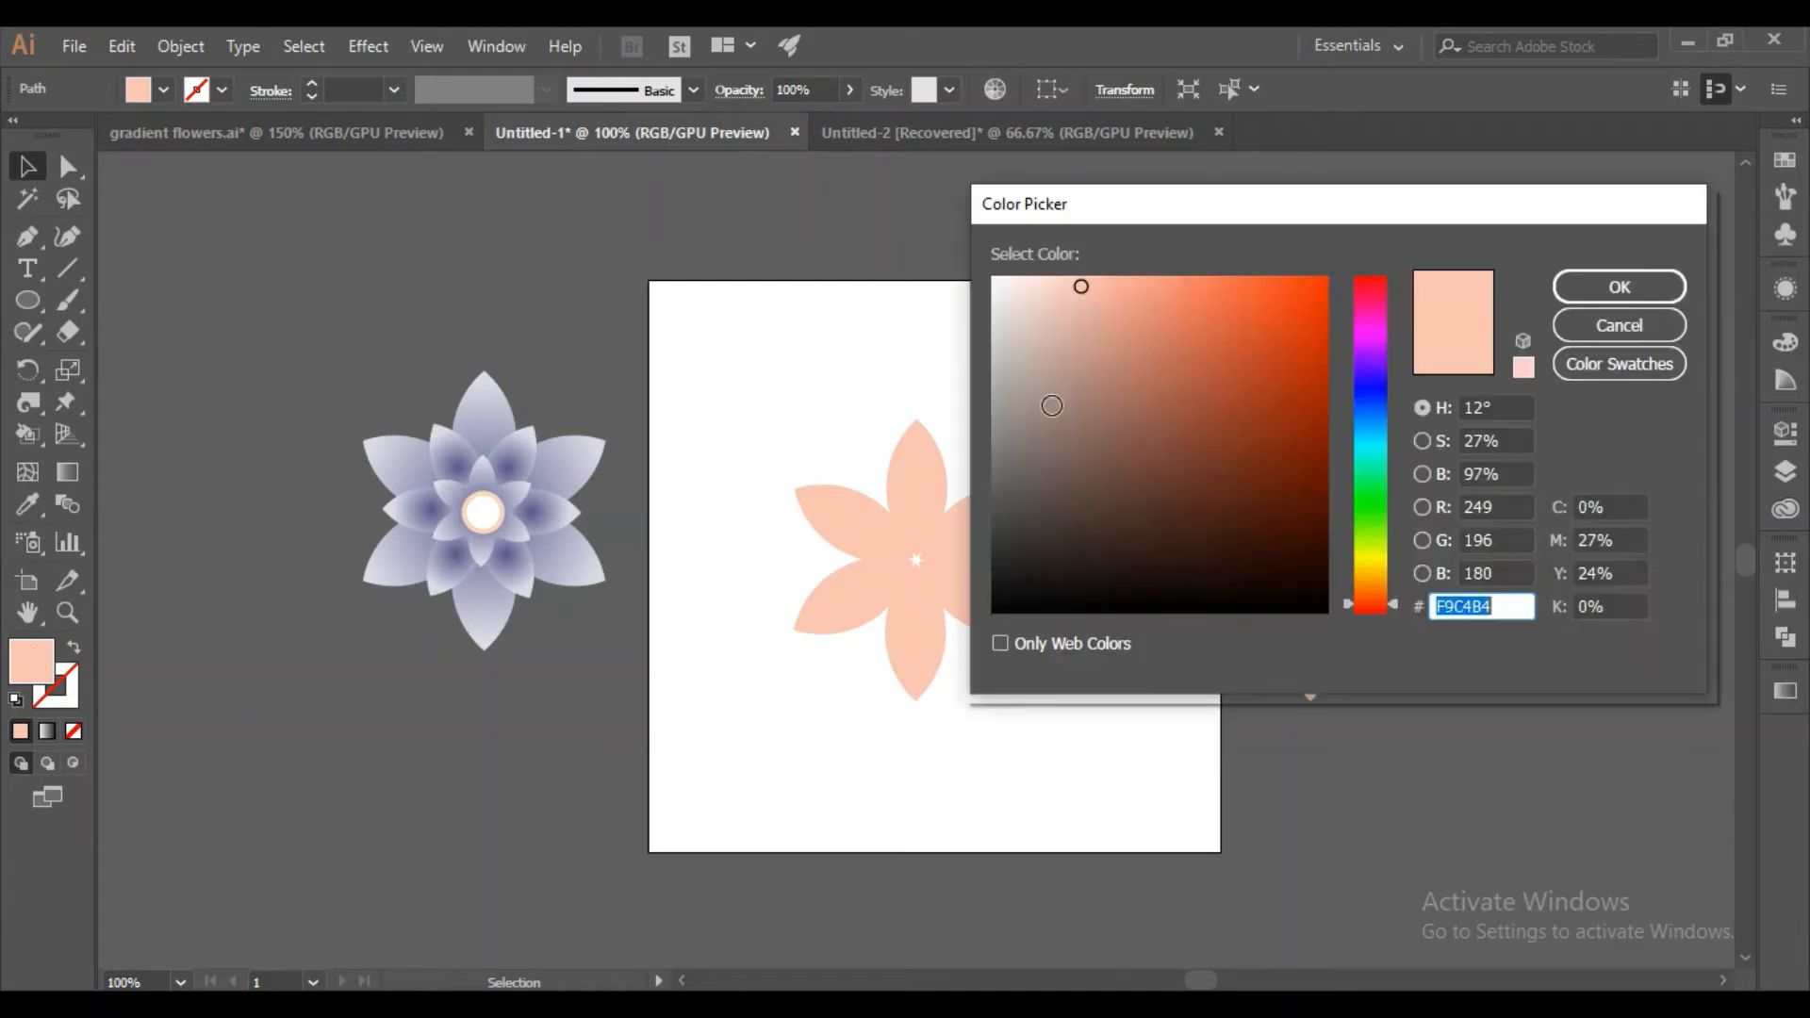
click(1121, 287)
click(1621, 285)
click(1478, 679)
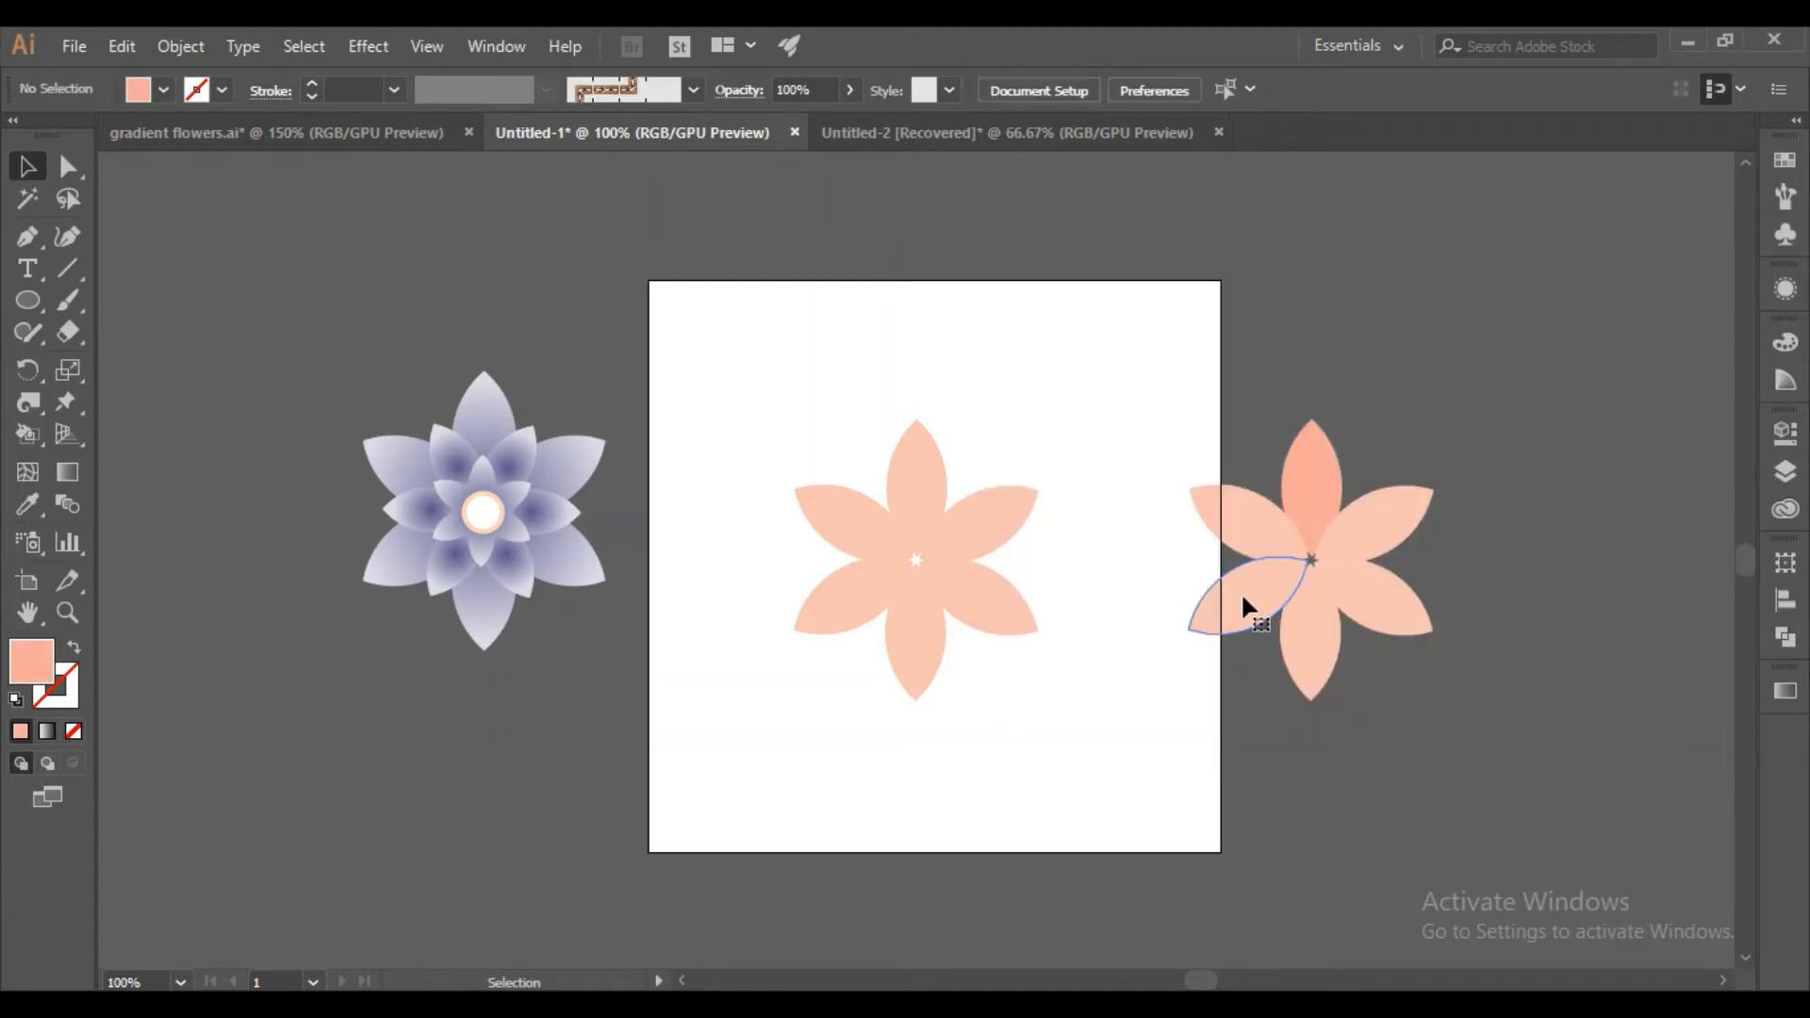
Copy the darker peach fill to the duplicate flower's lower-left petal with the Eyedropper.
click(1240, 591)
key(i)
click(1321, 494)
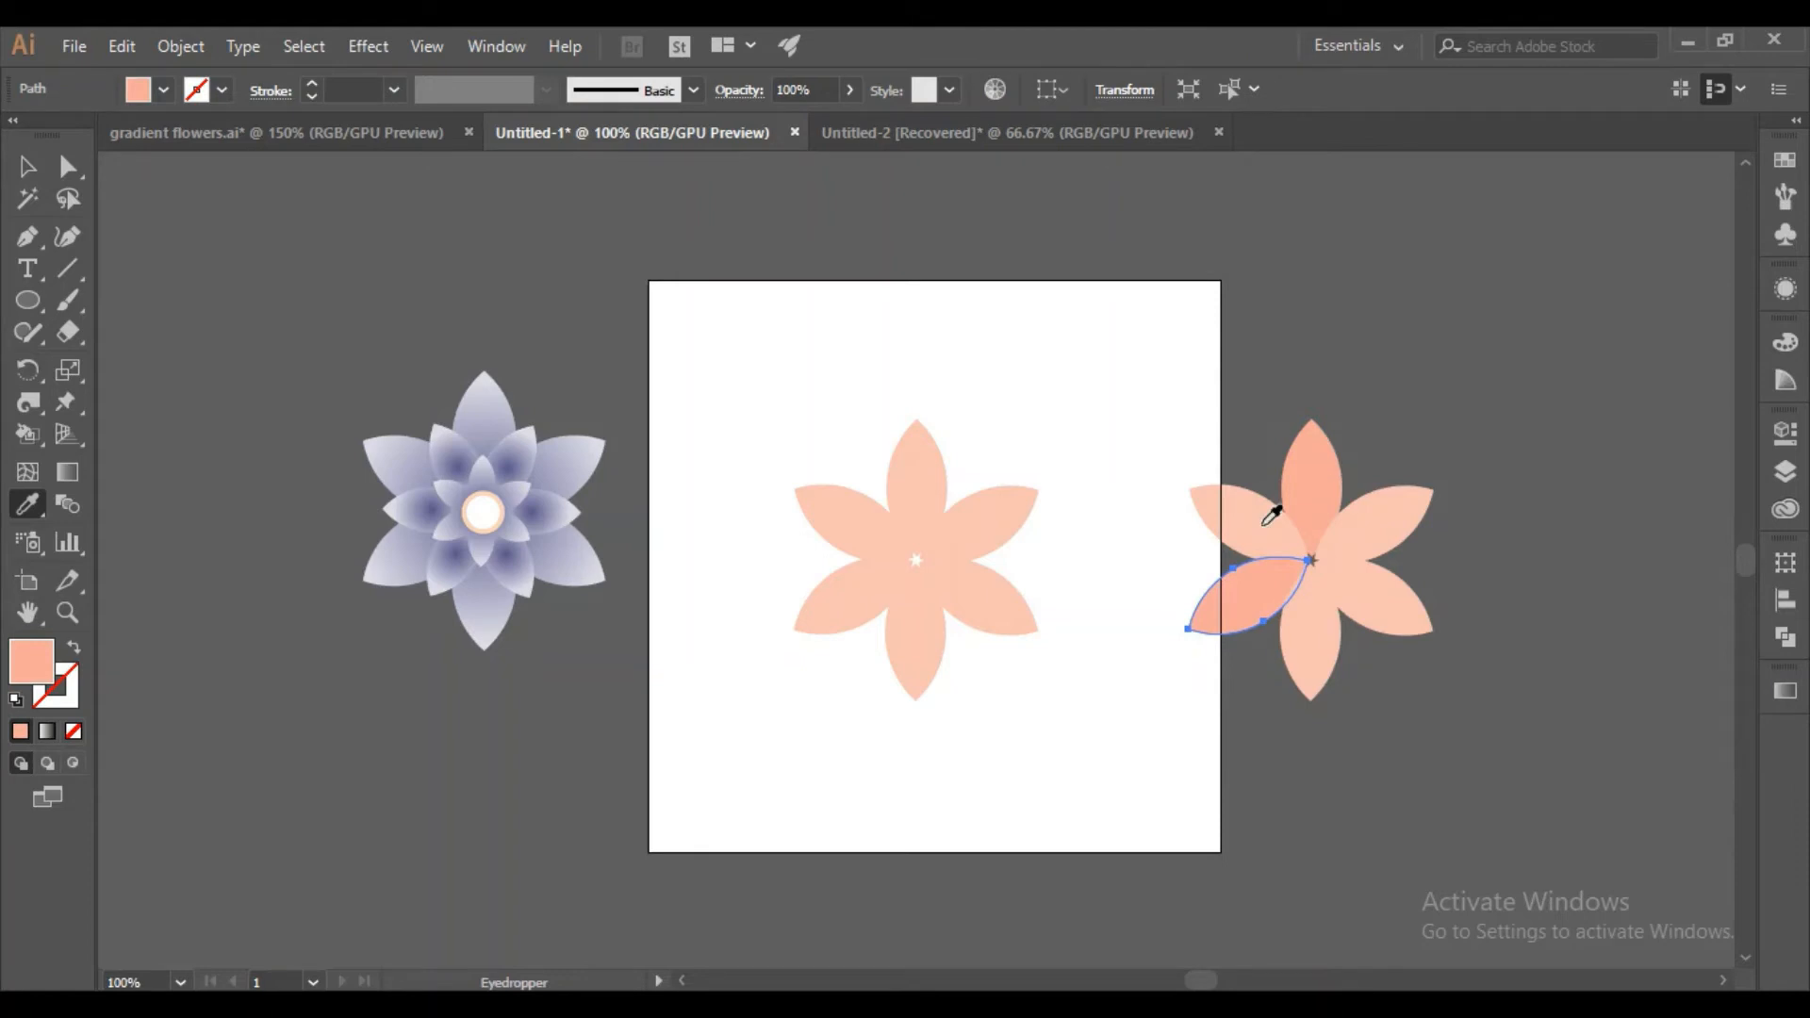
click(27, 167)
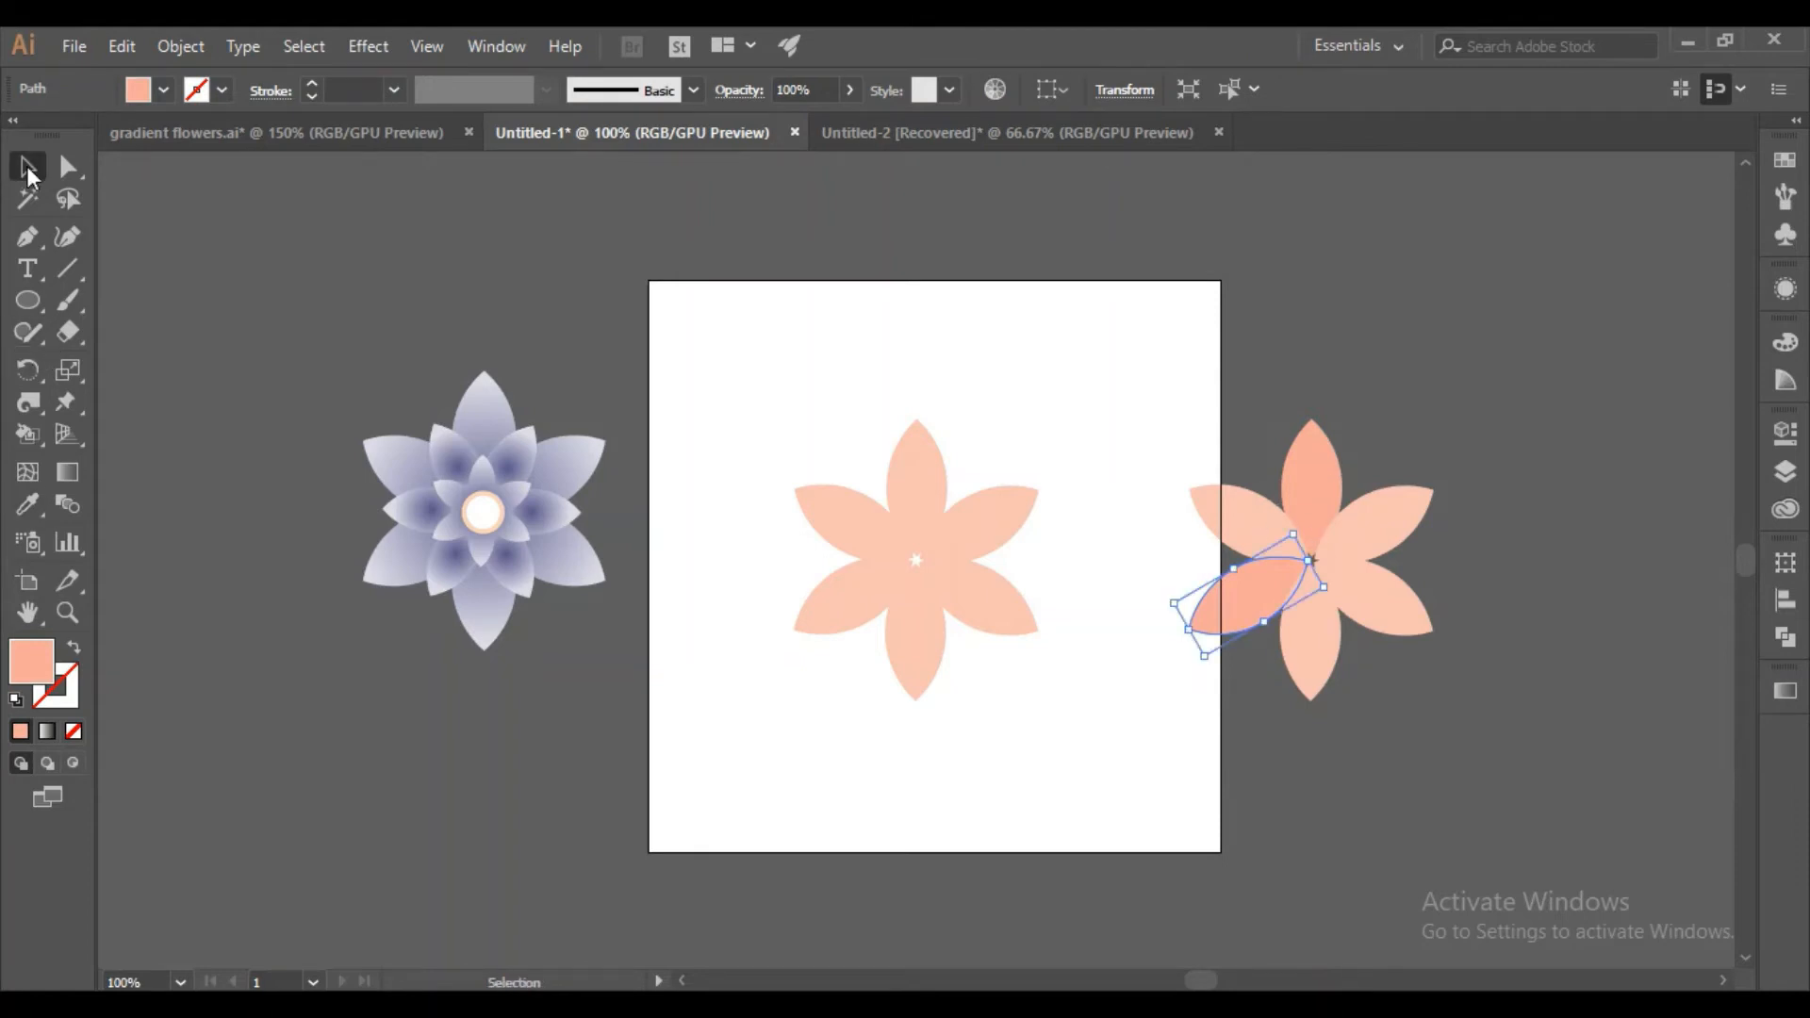
Fill the duplicate flower's vertical upper petal with a linear white-to-peach gradient, peach stop at 61.79%, without the black stop.
click(1303, 482)
click(67, 471)
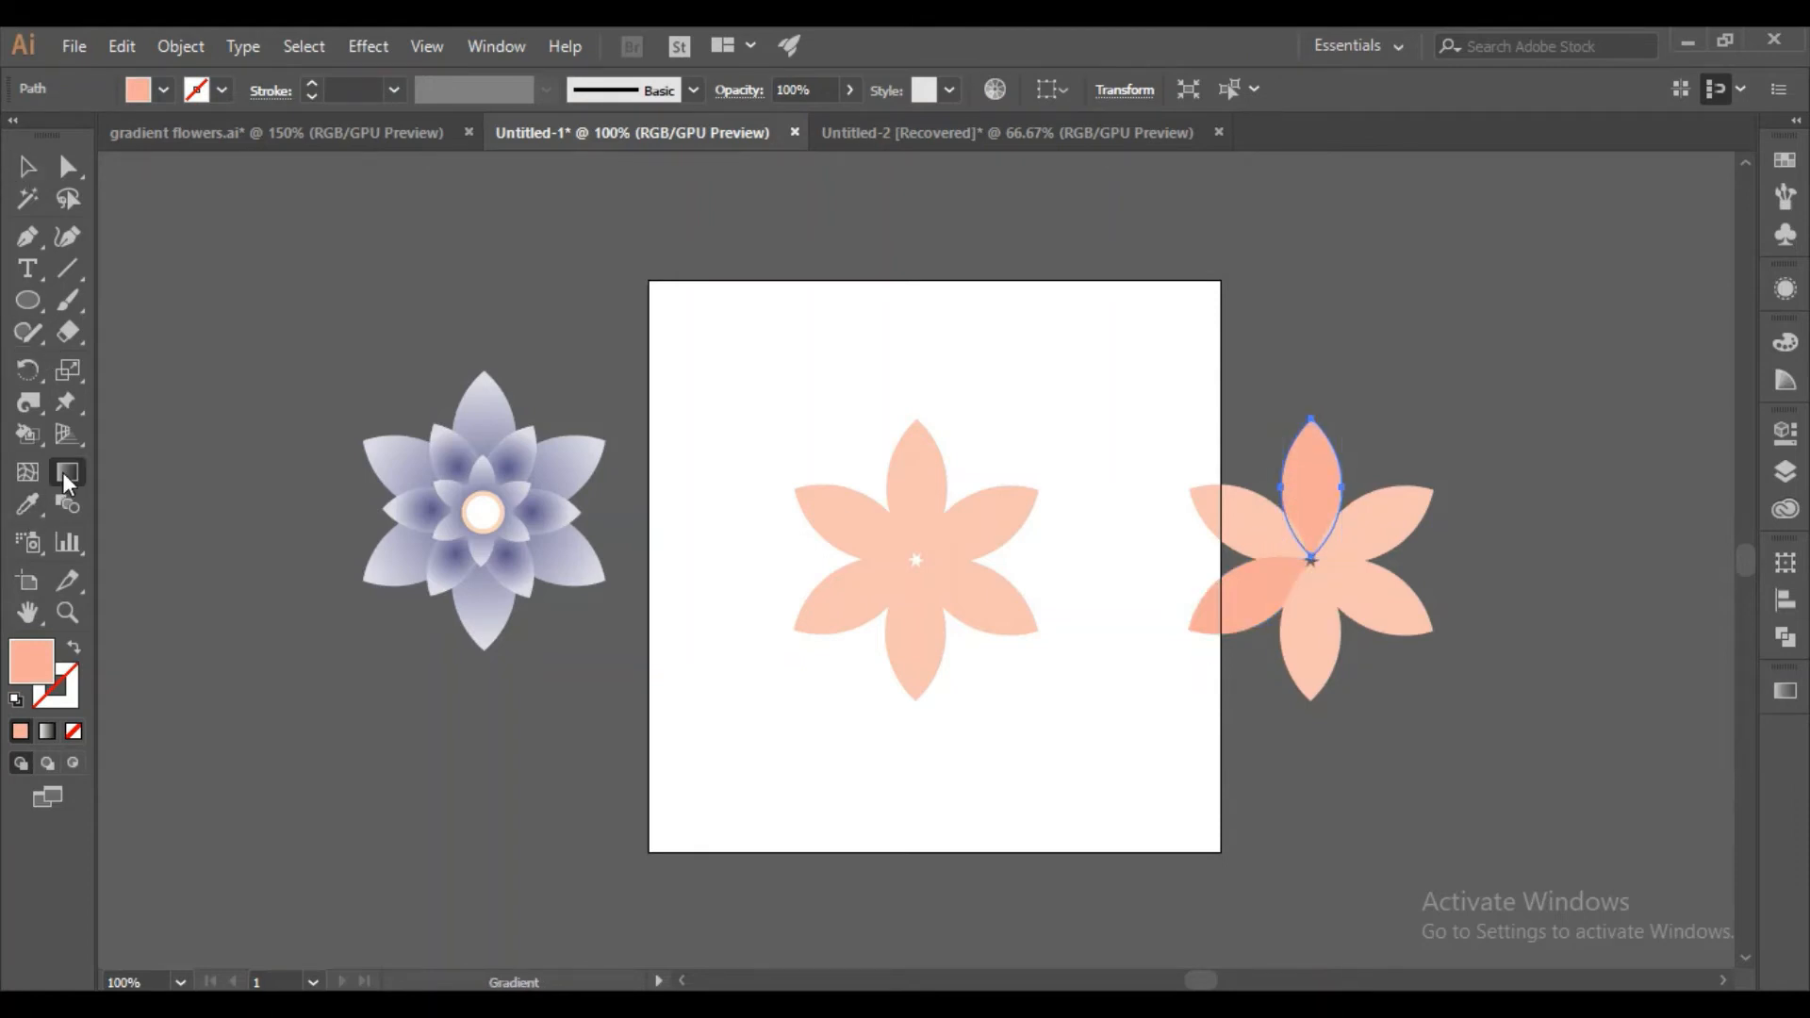
double_click(67, 472)
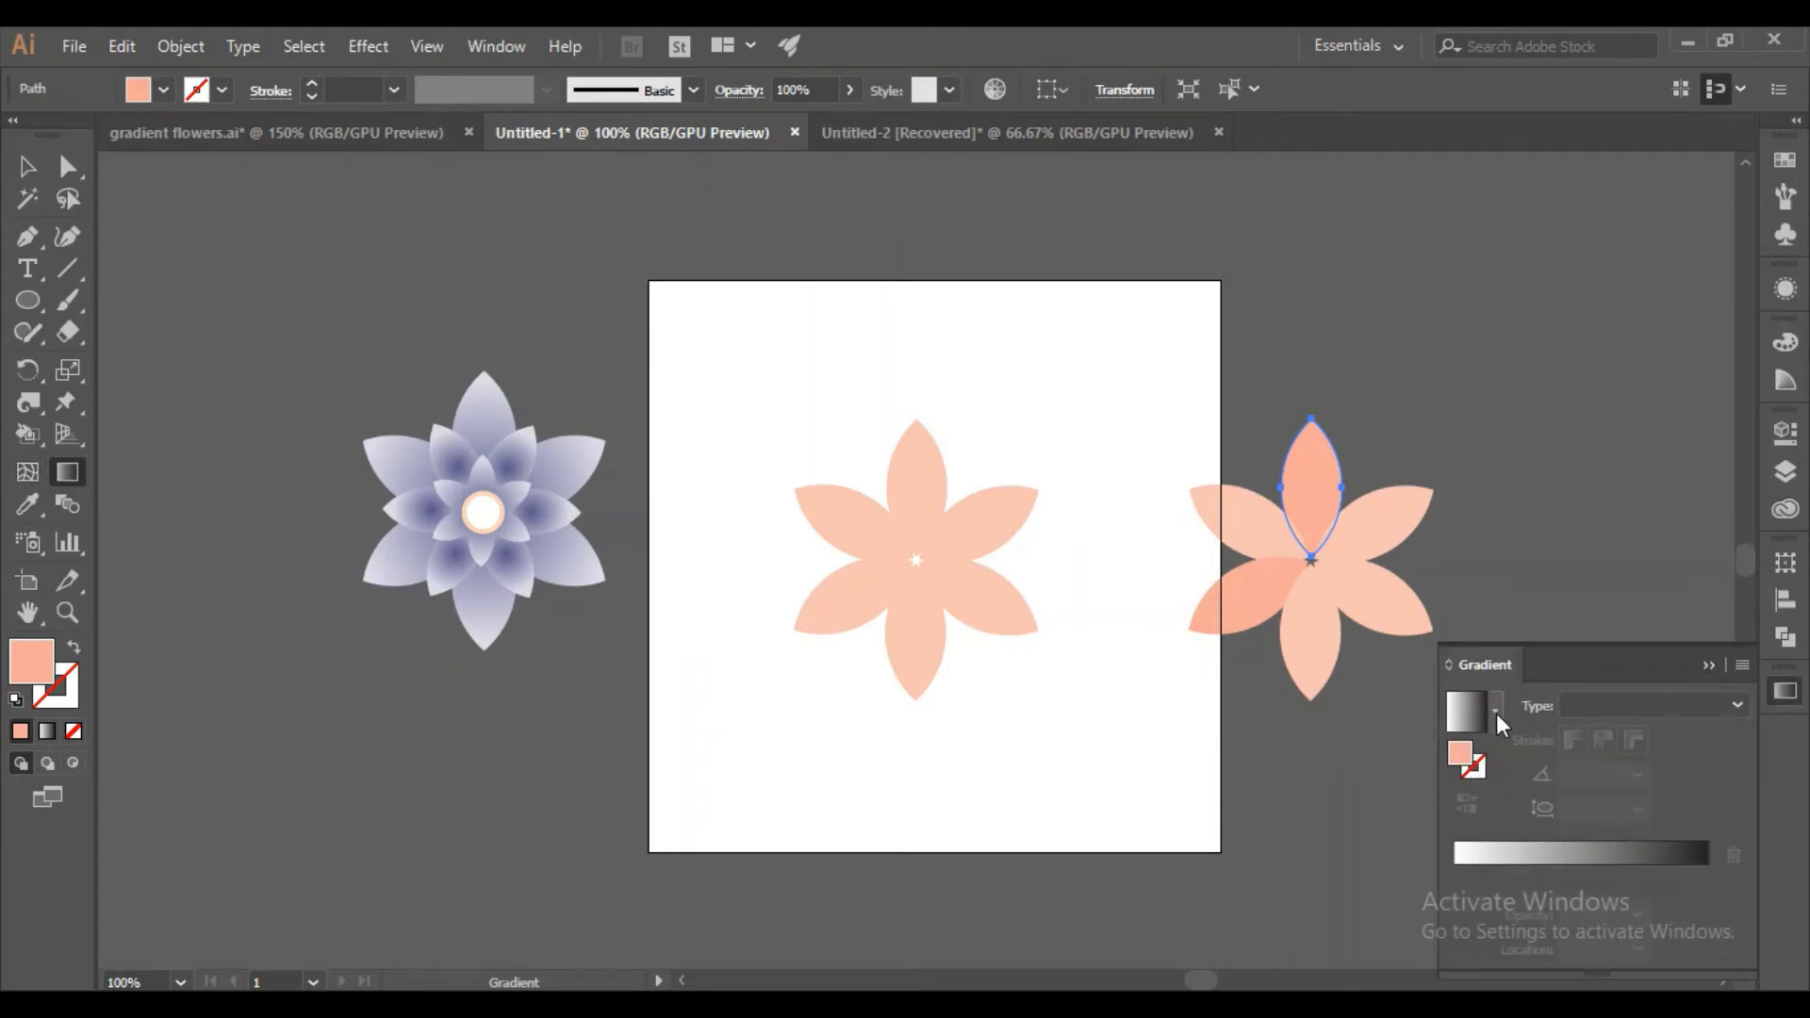
double_click(1461, 752)
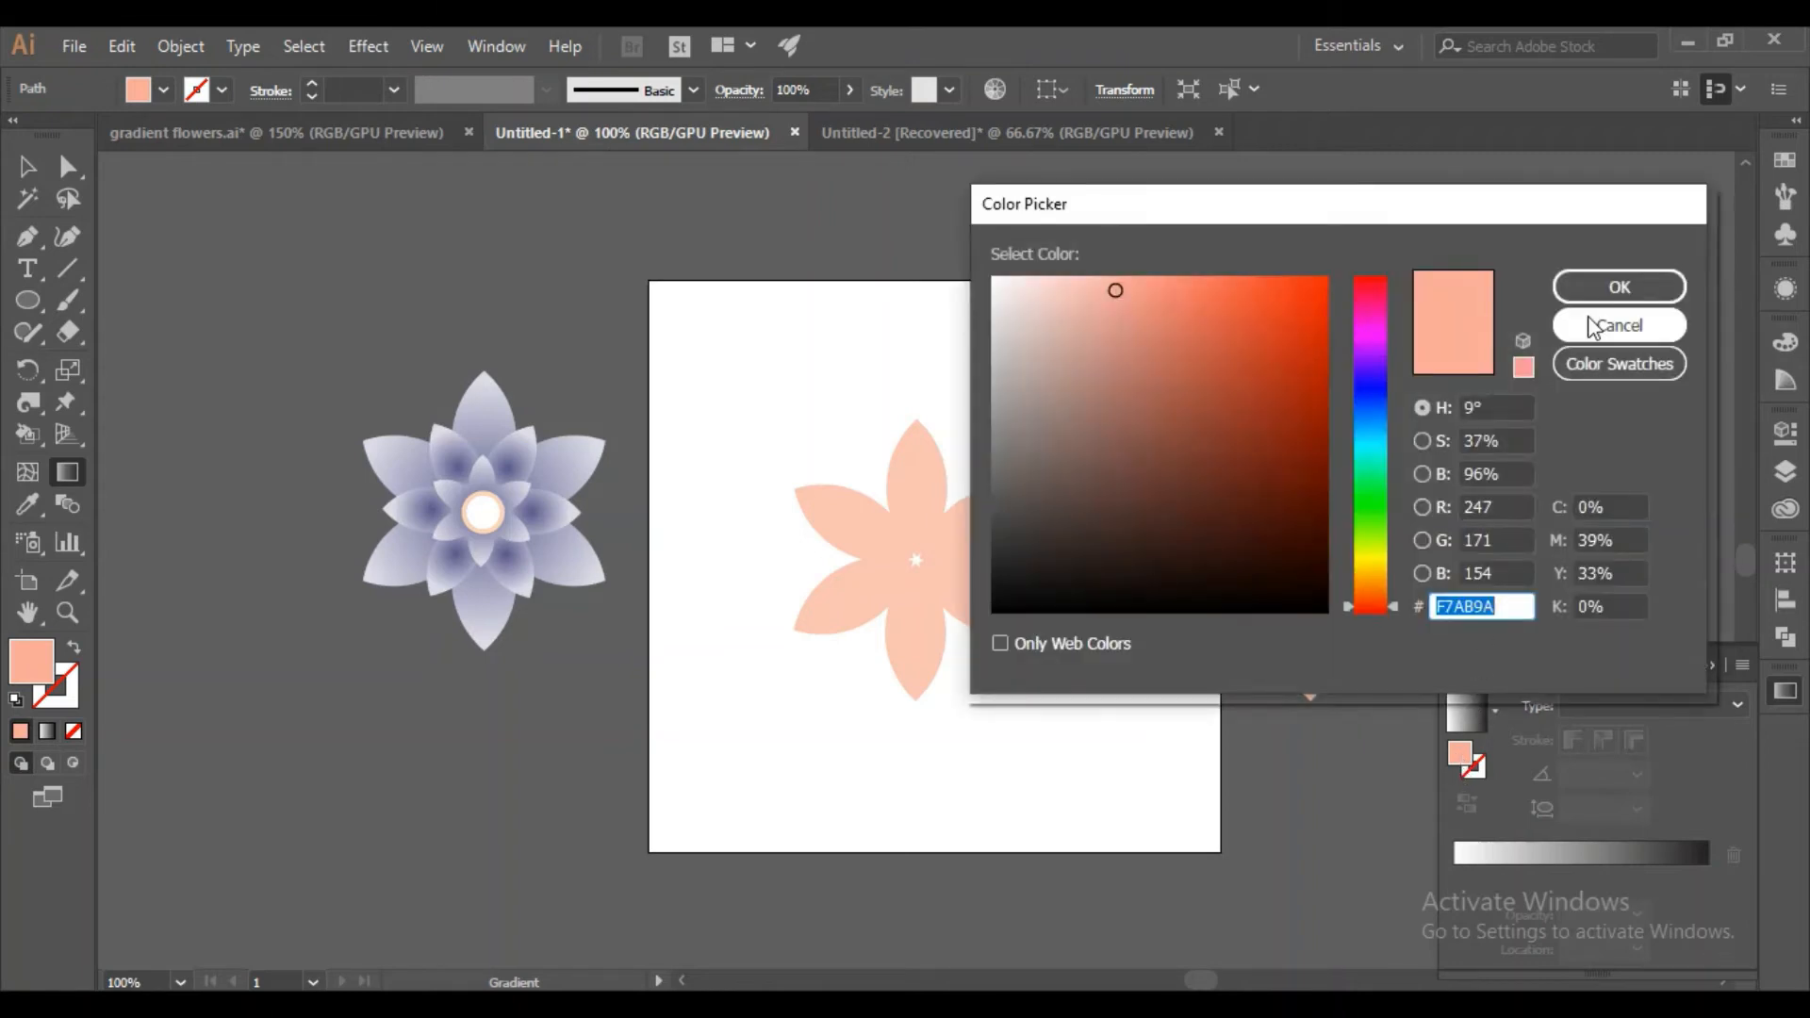
click(1592, 326)
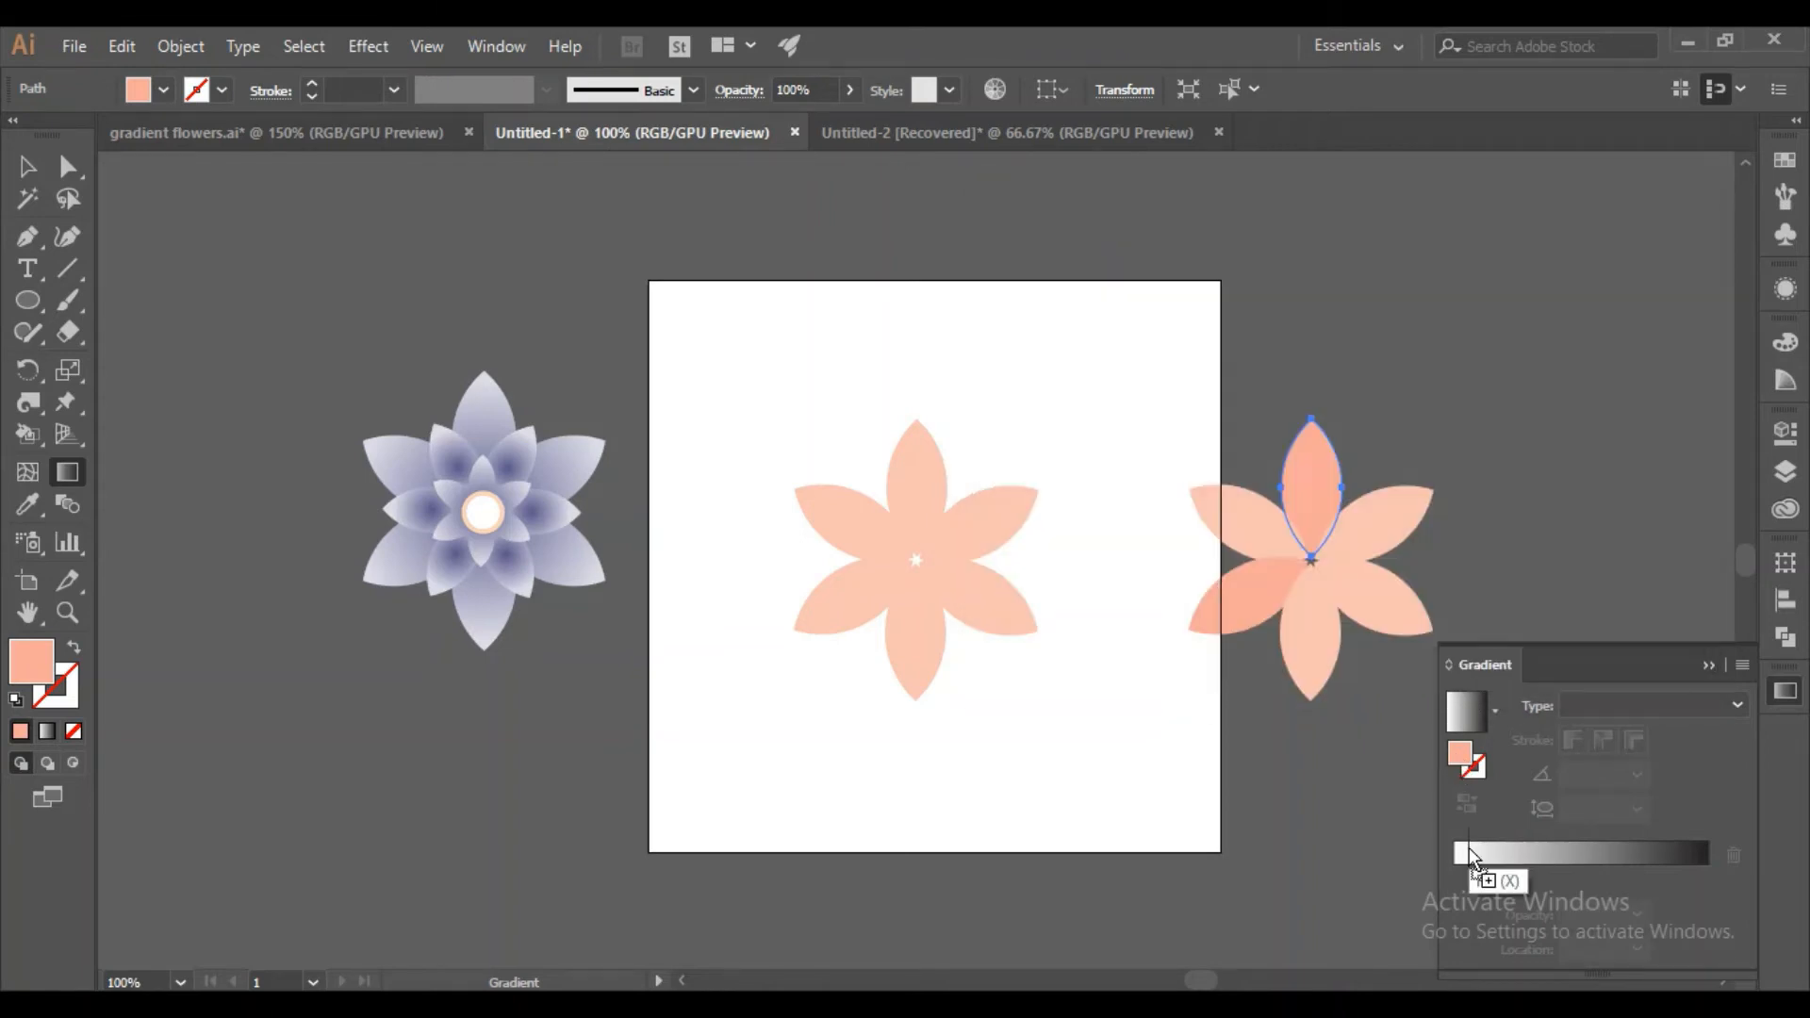
click(1473, 856)
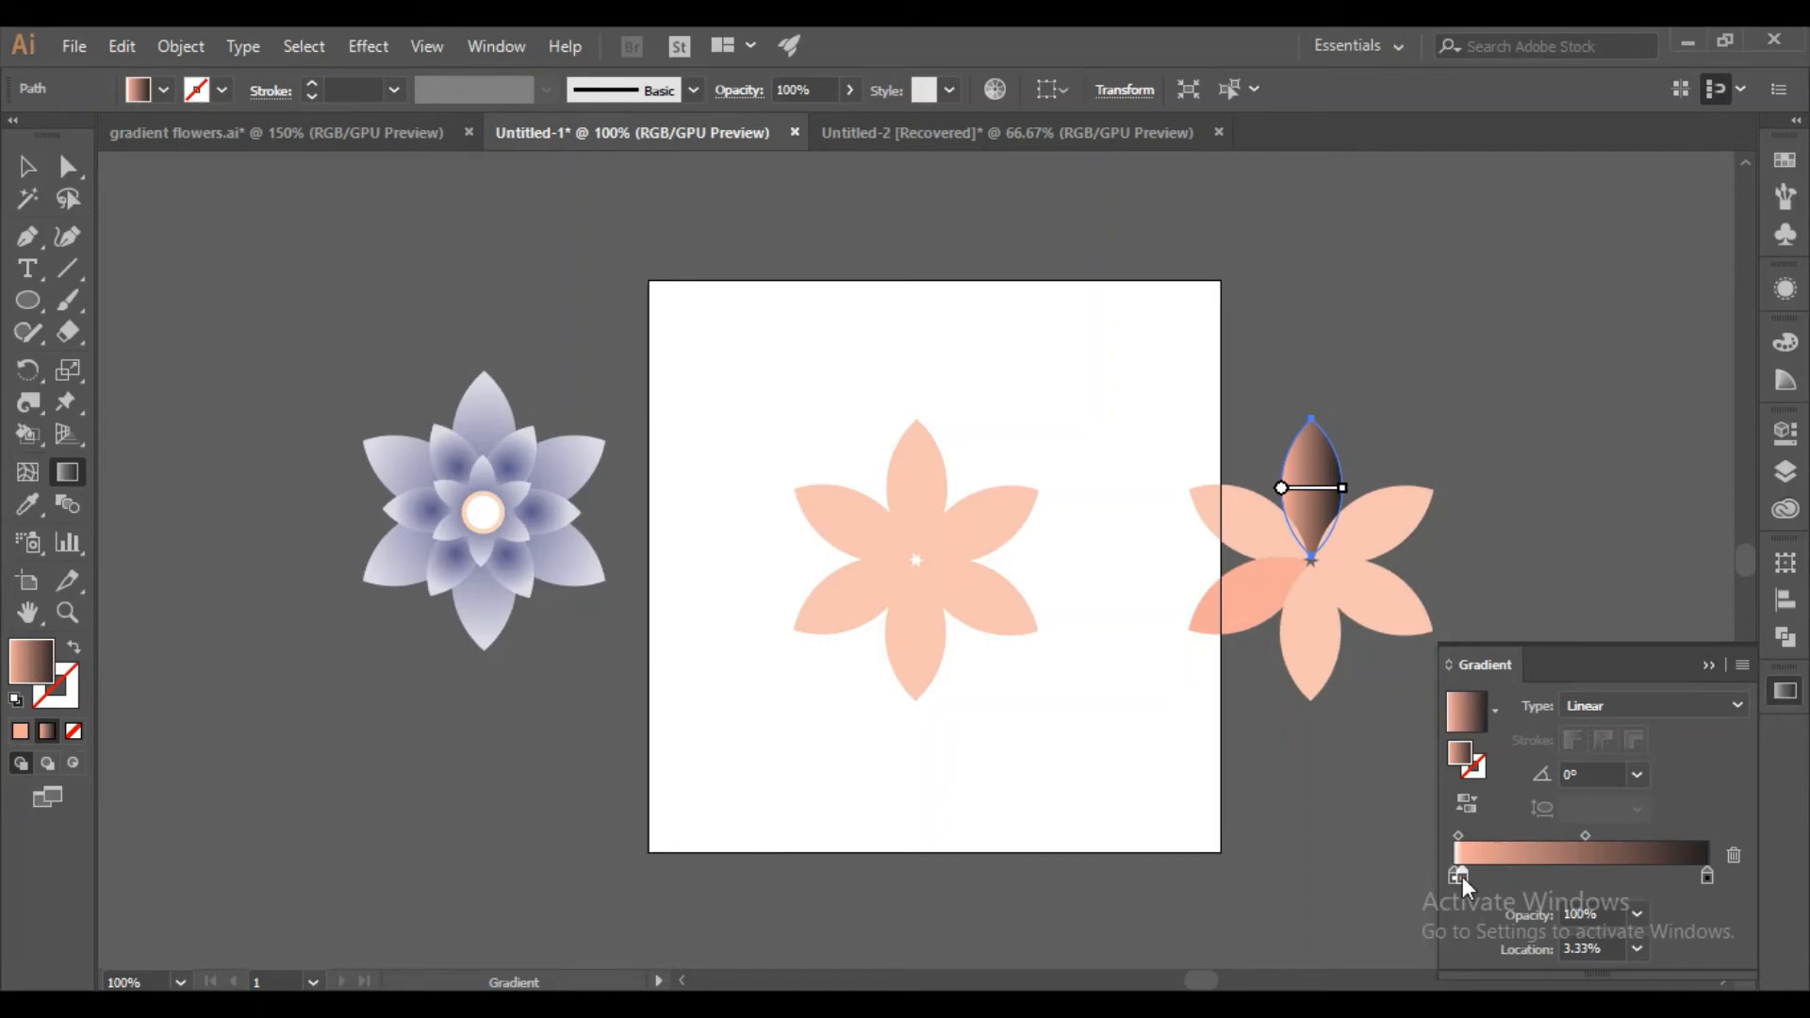
drag(1467, 874, 1693, 938)
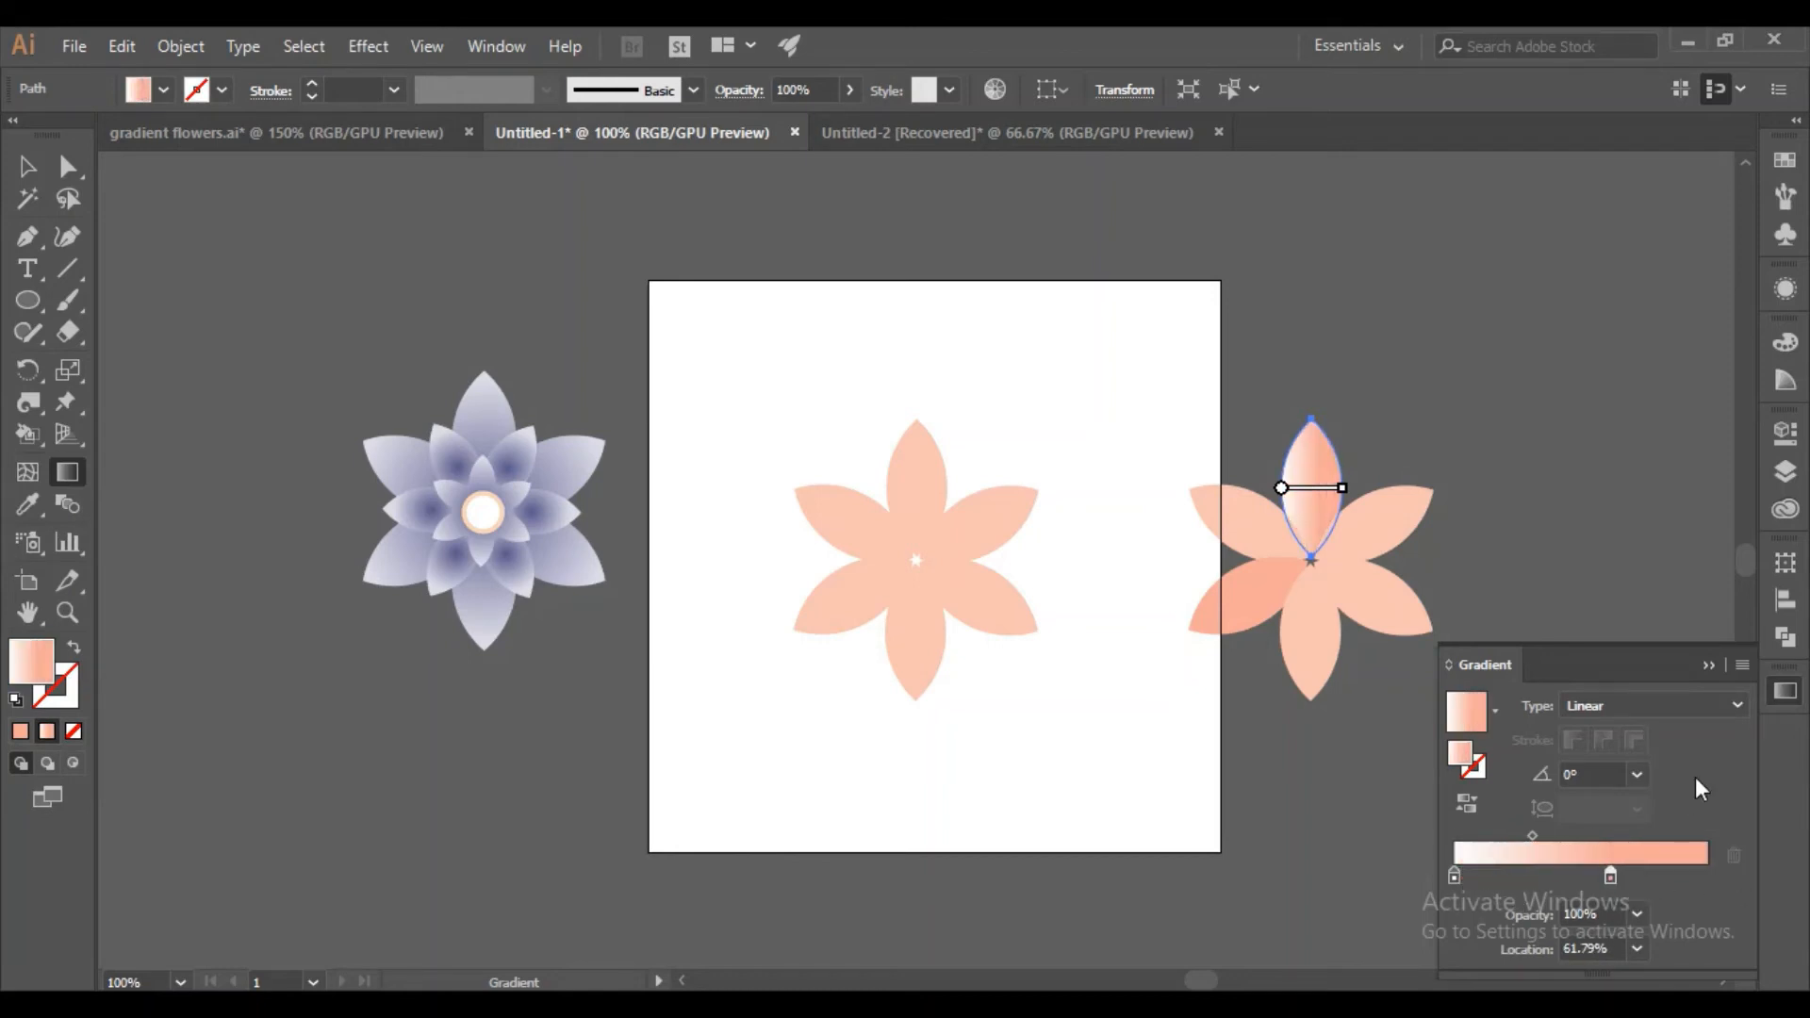
Change the petal's gradient type to Radial, collapse the gradient settings and deselect the petal.
click(1607, 702)
click(1649, 760)
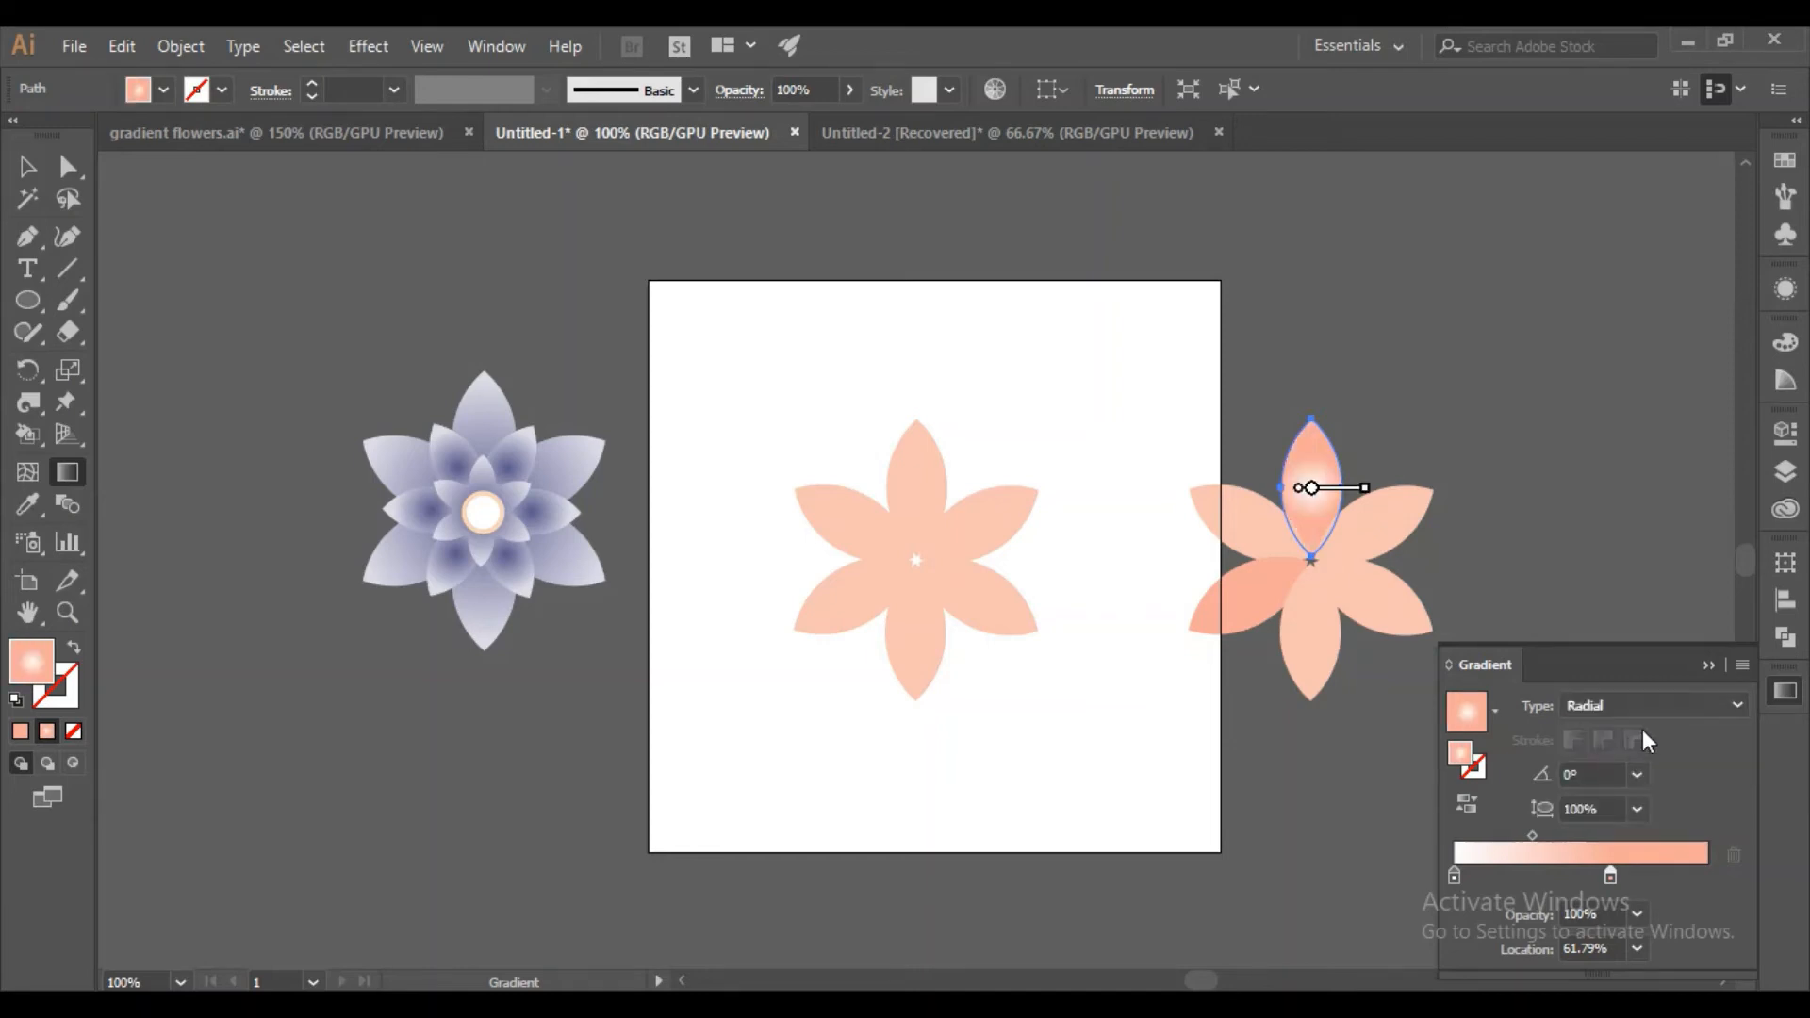
click(1708, 665)
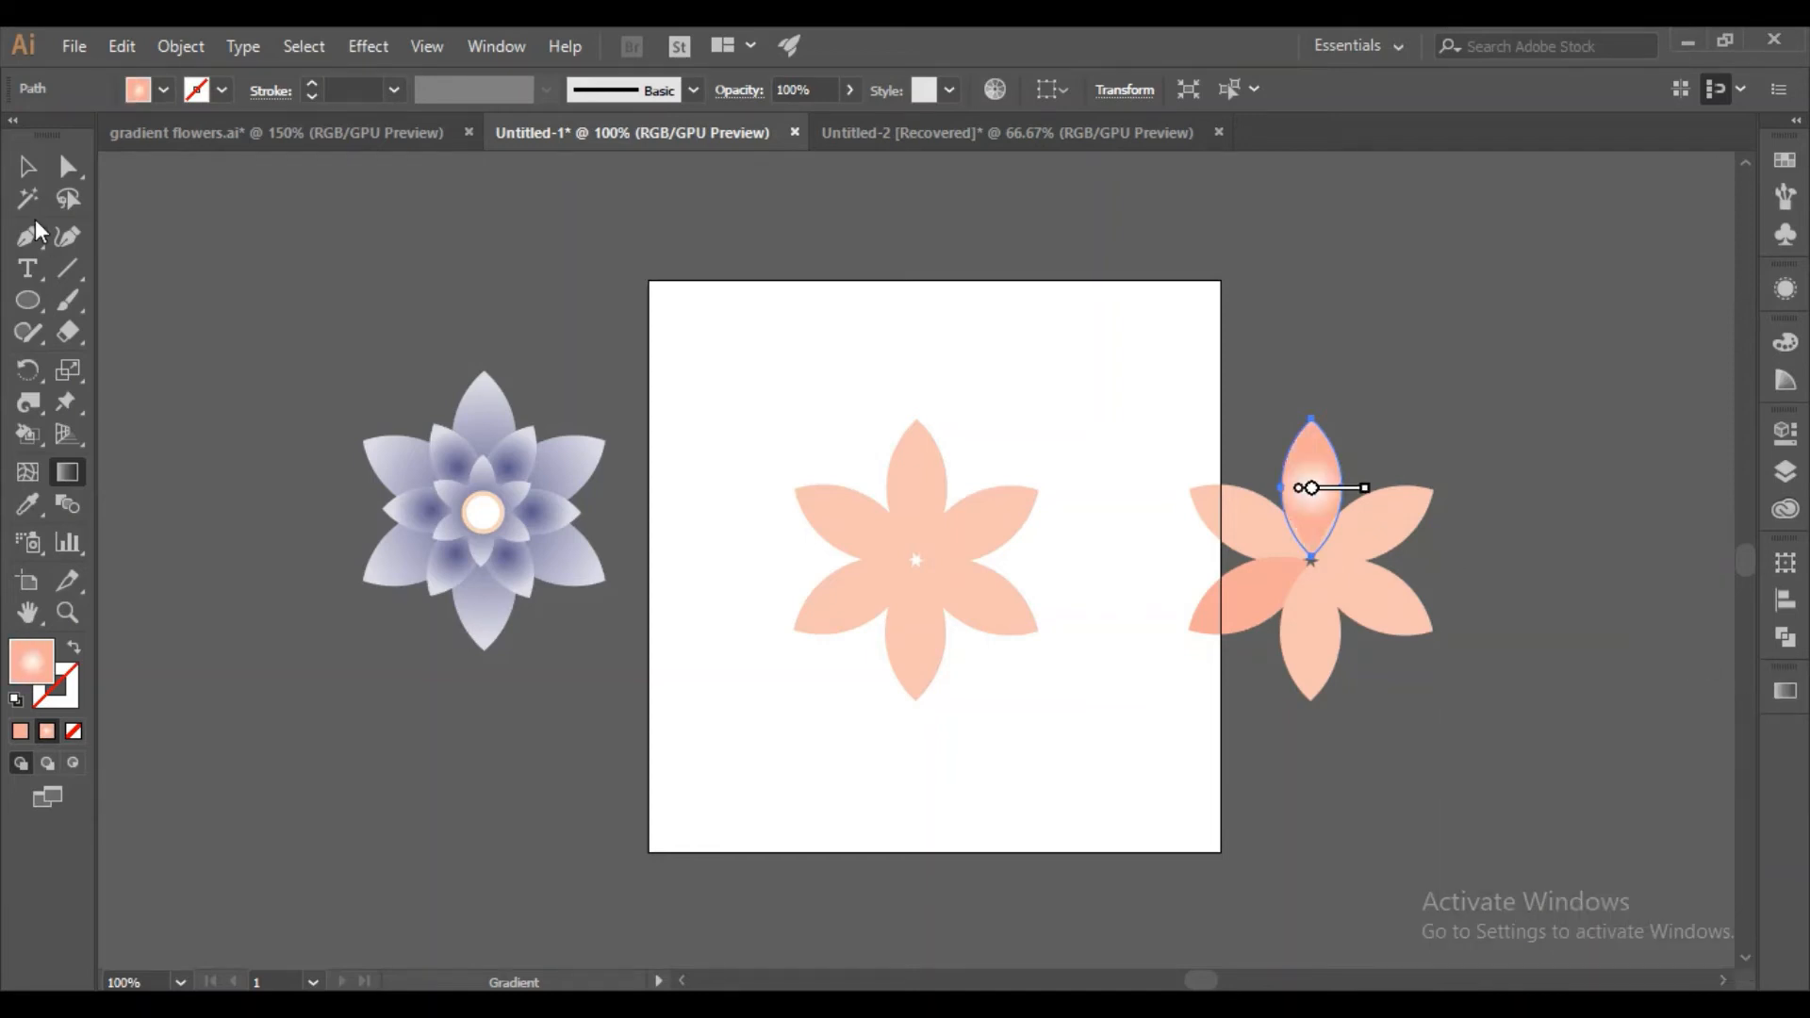
click(27, 166)
click(1519, 478)
Copy the radial gradient to the duplicate flower's upper-left petal with the Eyedropper and deselect it.
click(1263, 516)
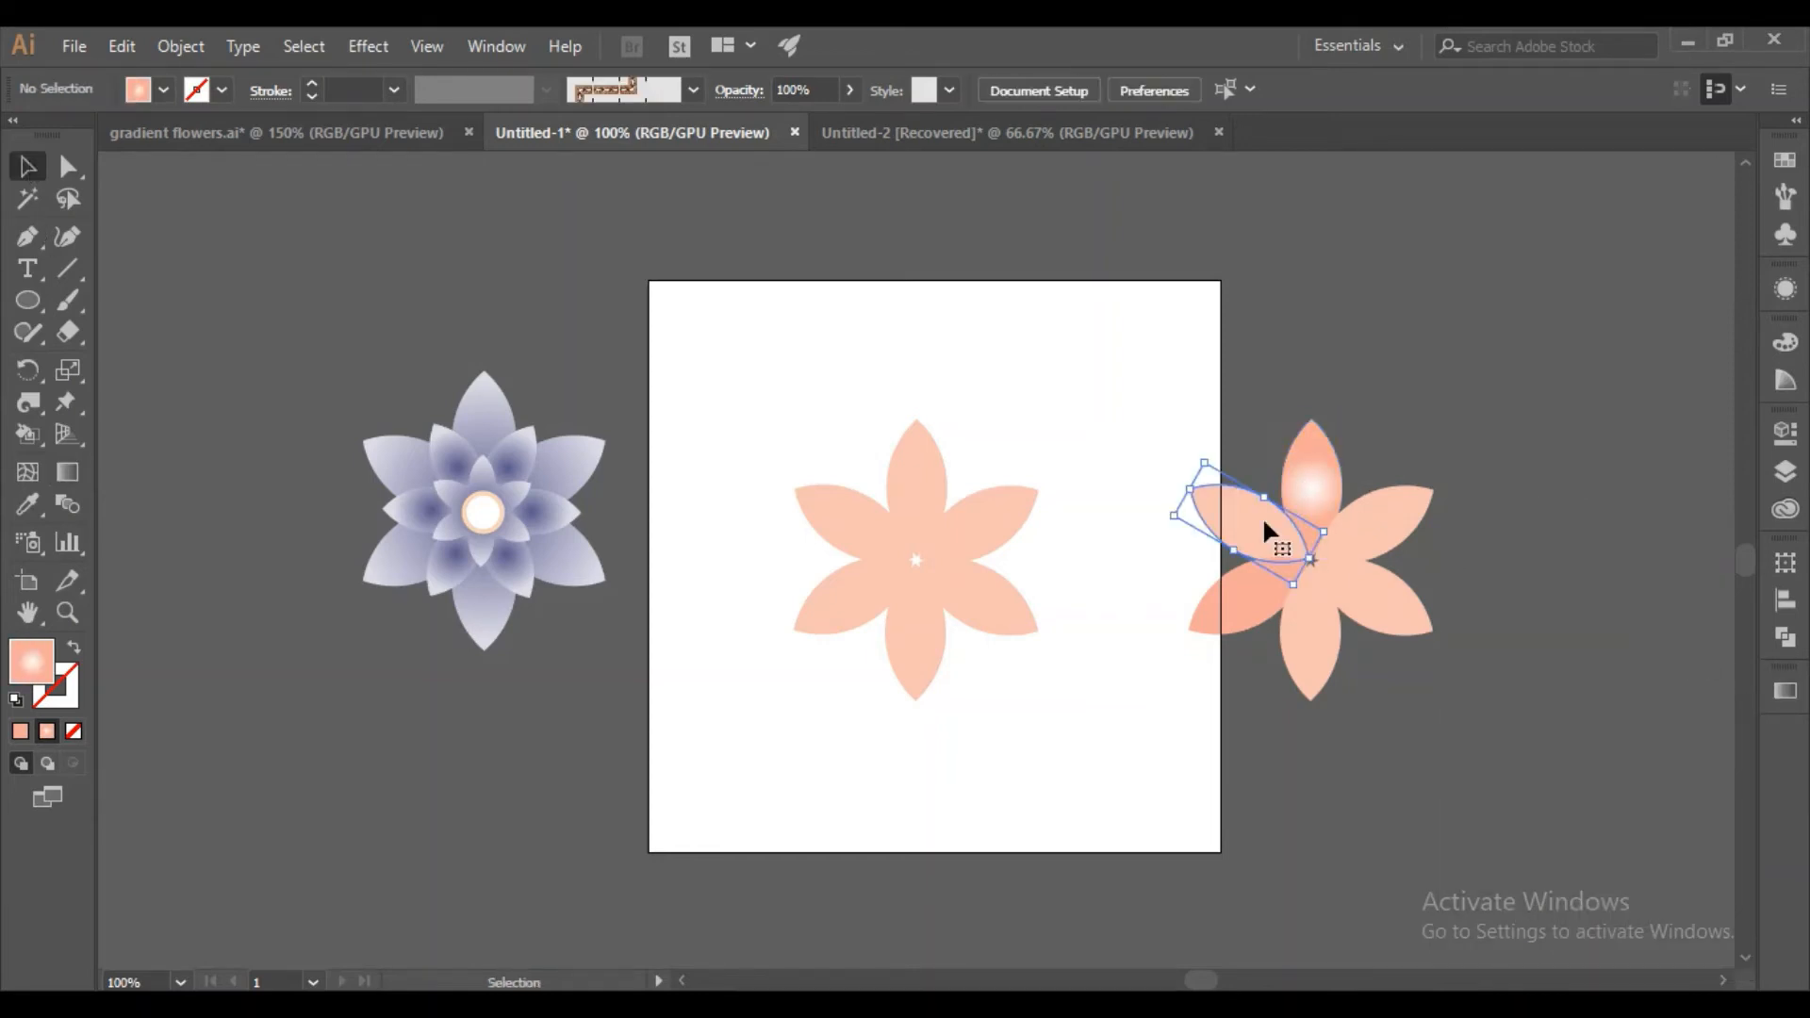
key(i)
click(1331, 458)
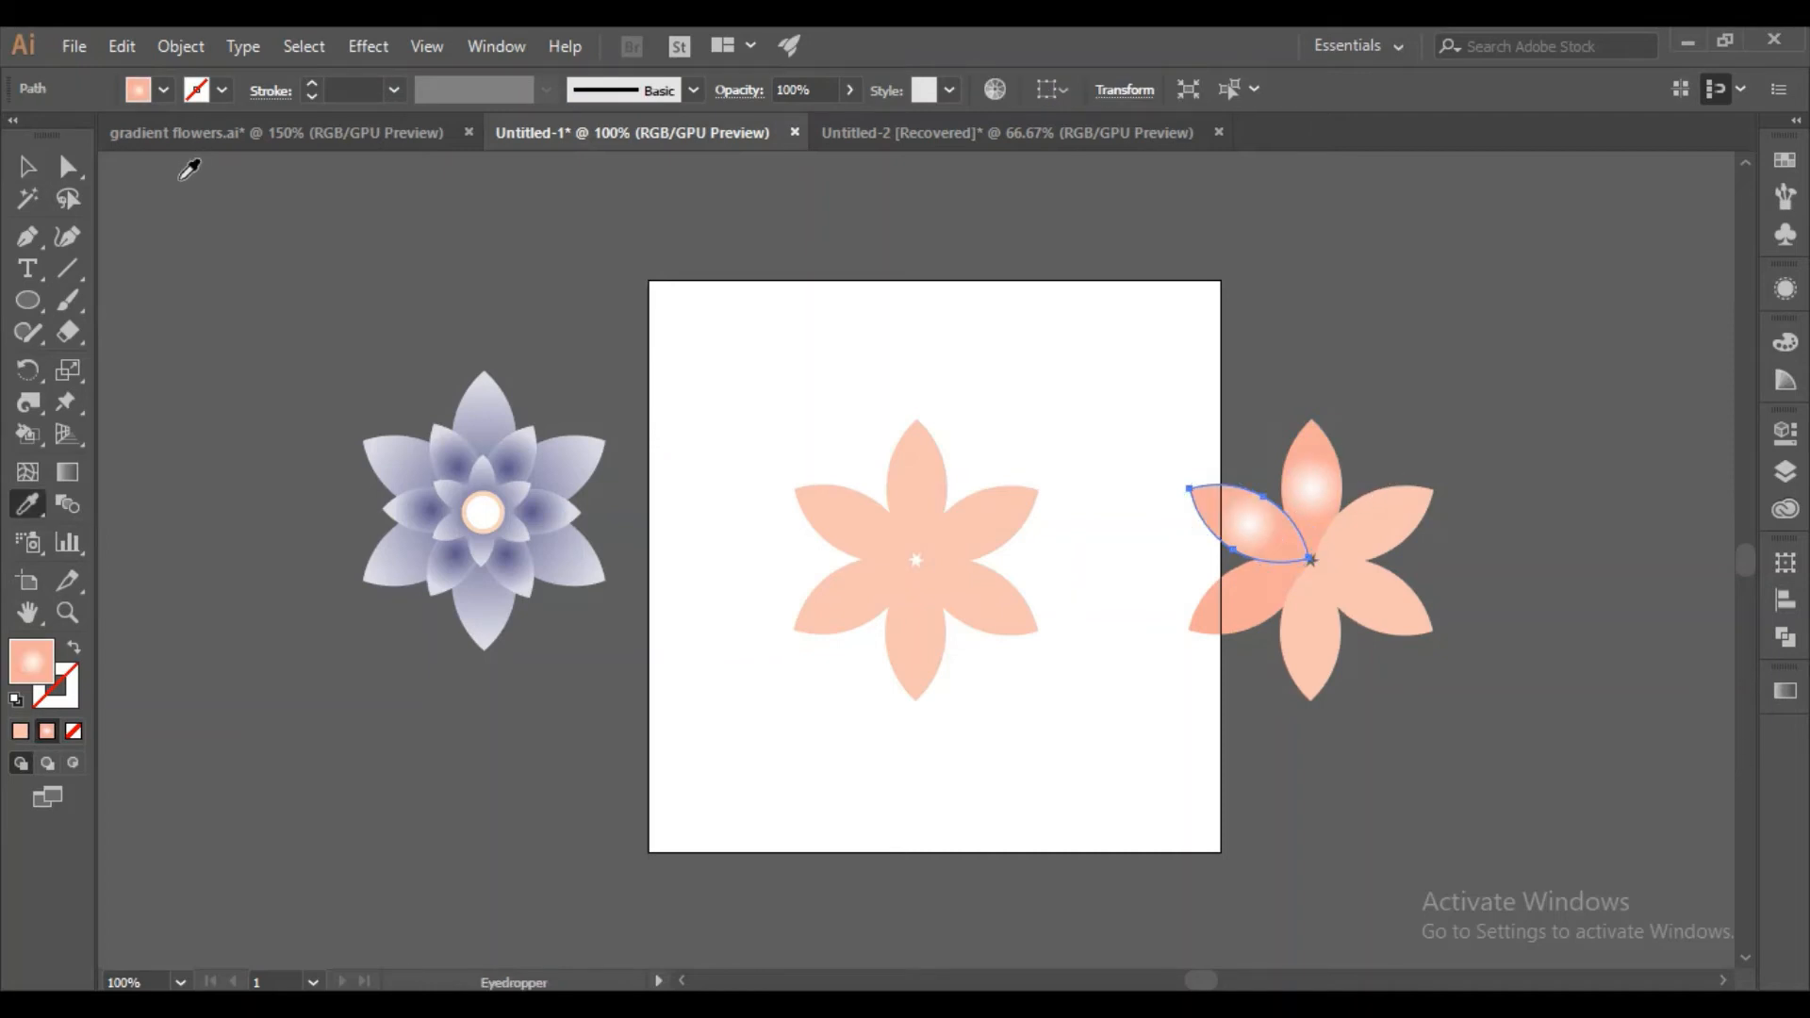
click(26, 166)
click(1375, 404)
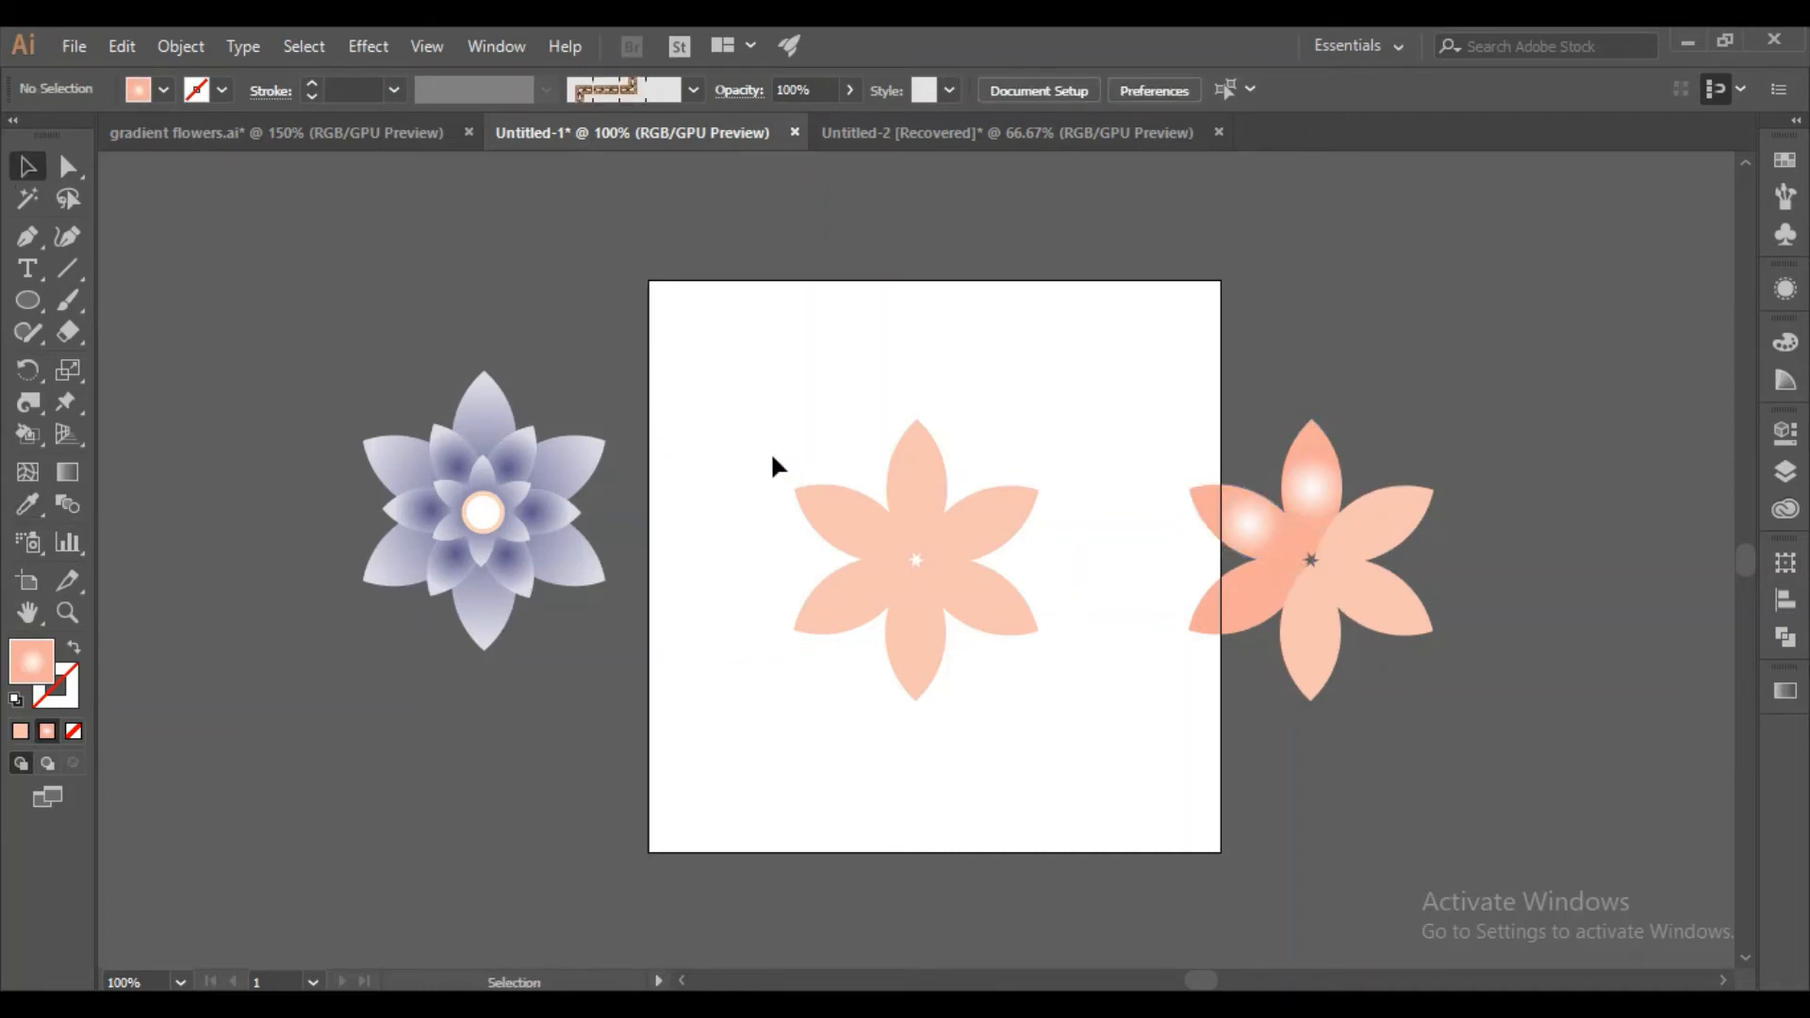
click(856, 536)
click(1465, 786)
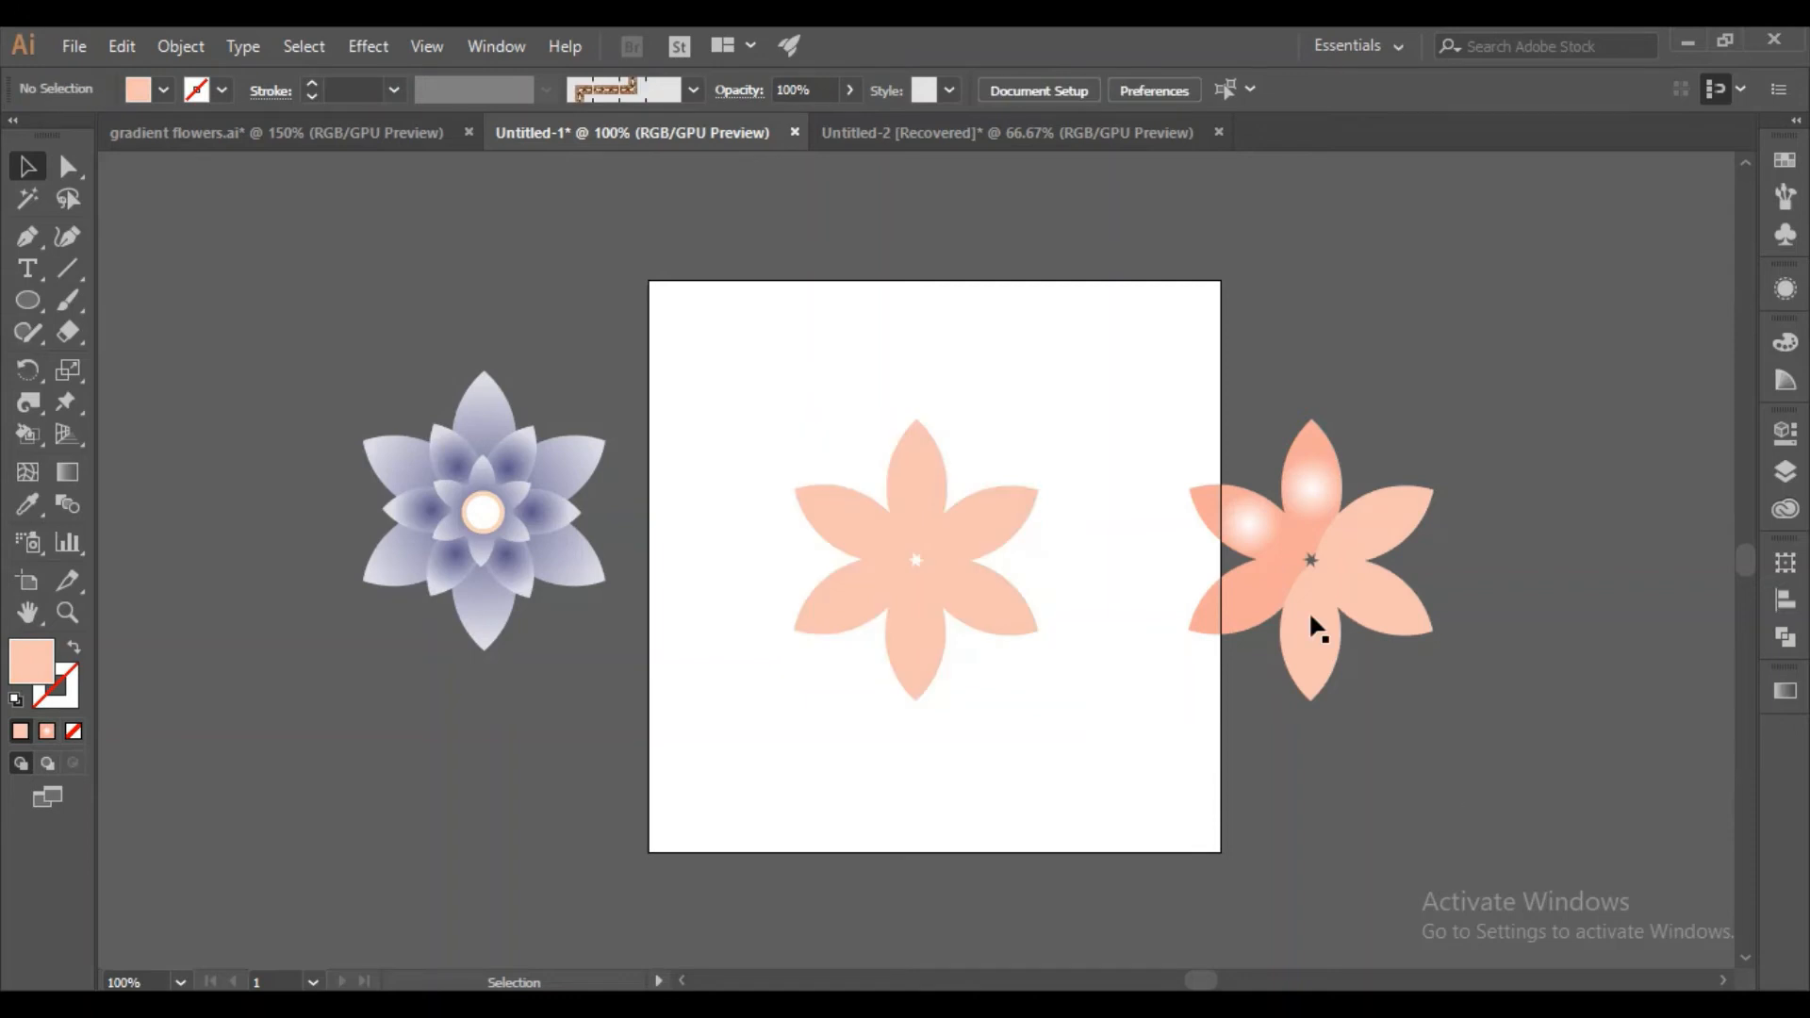
key(i)
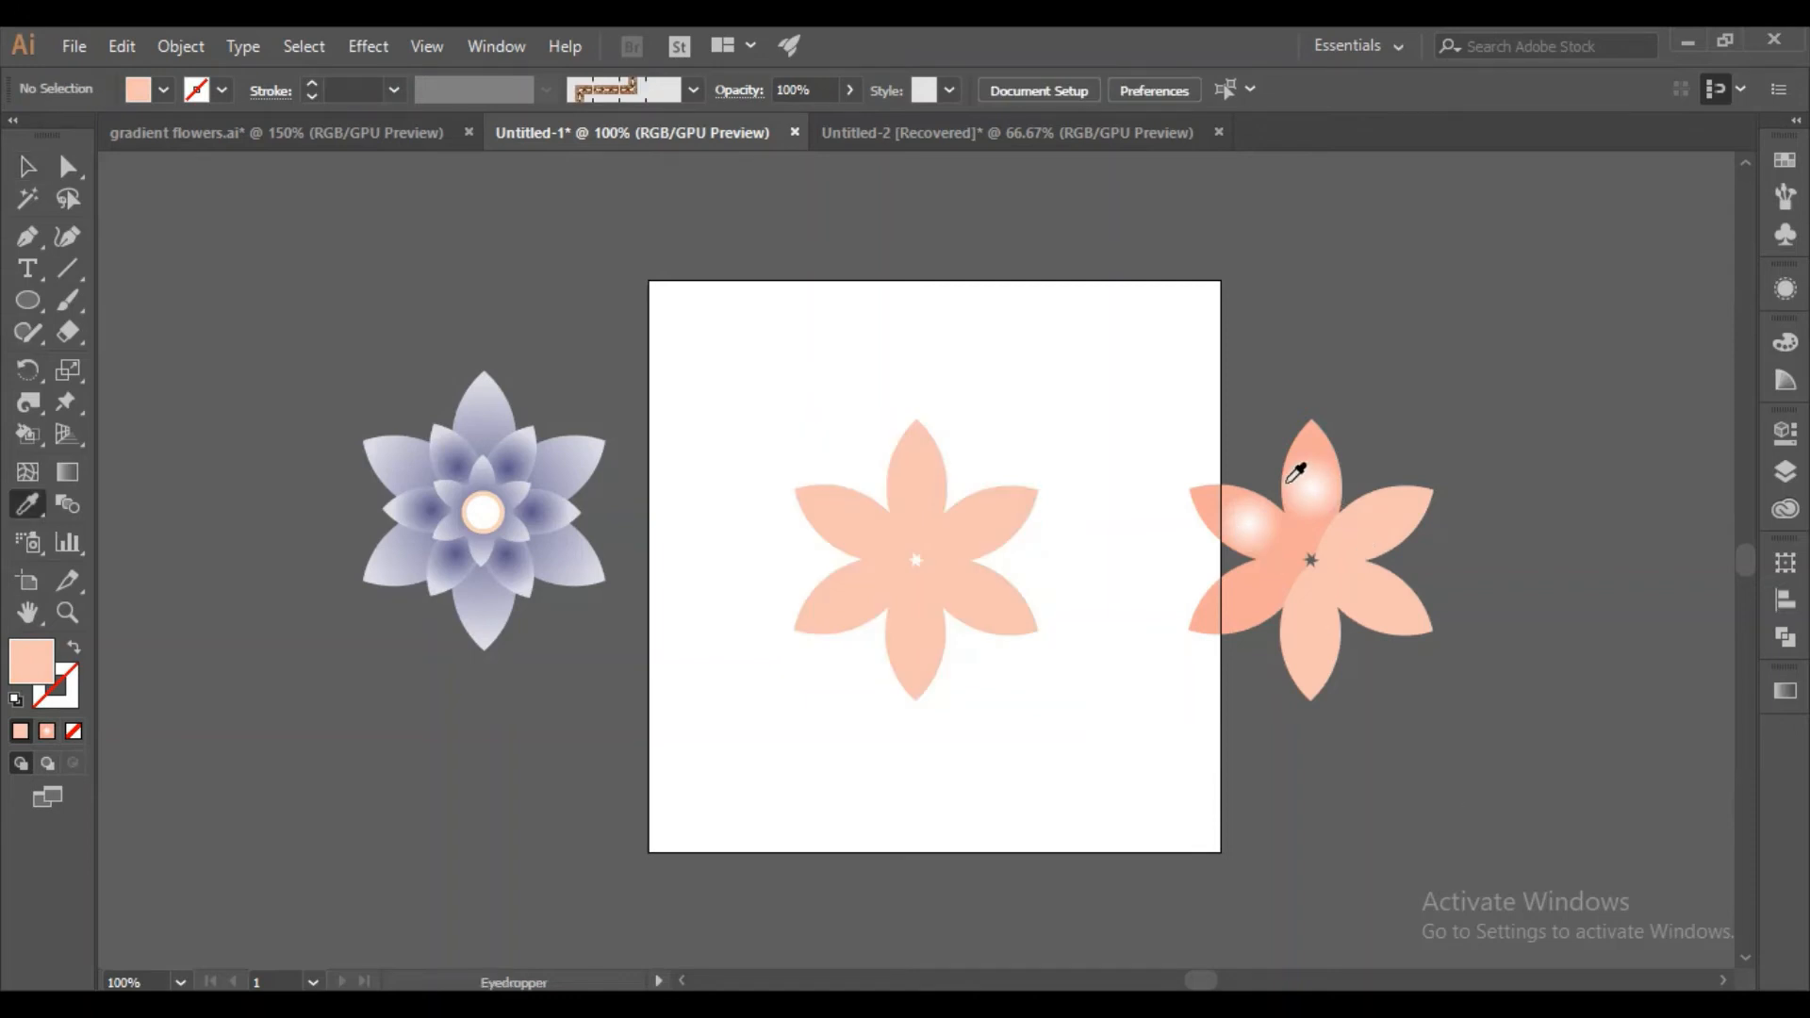
key(v)
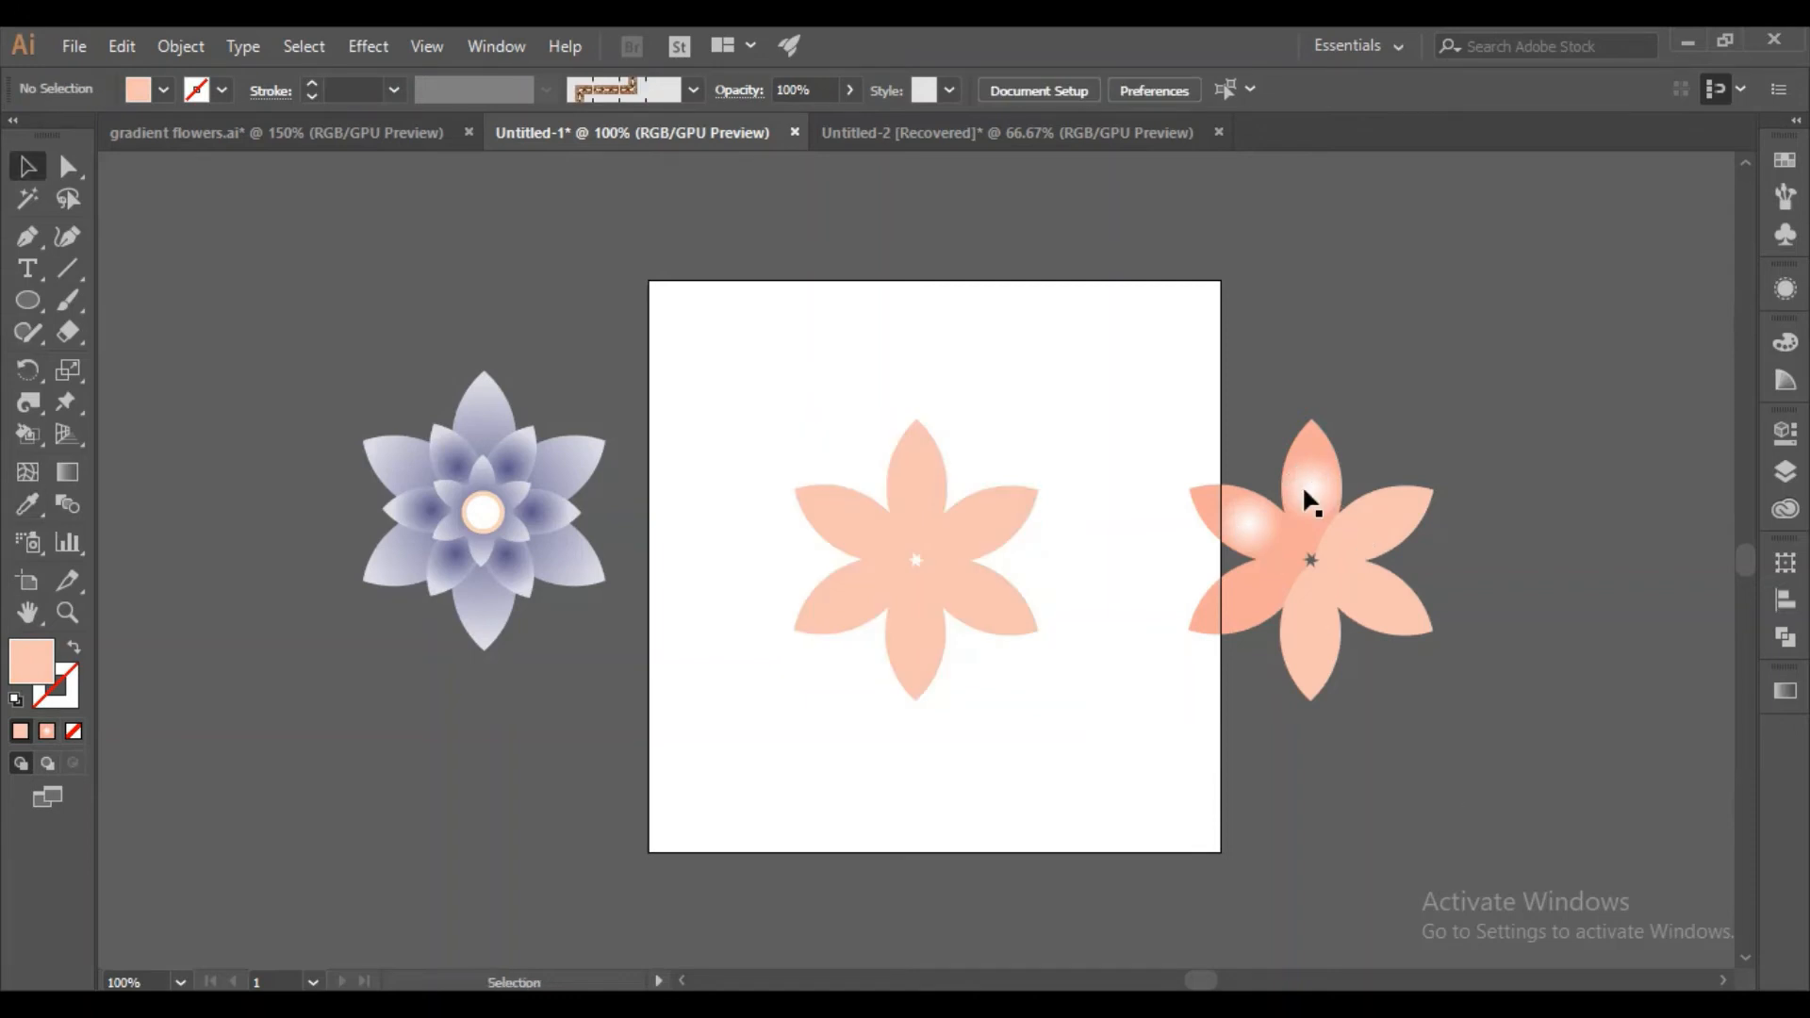
click(834, 575)
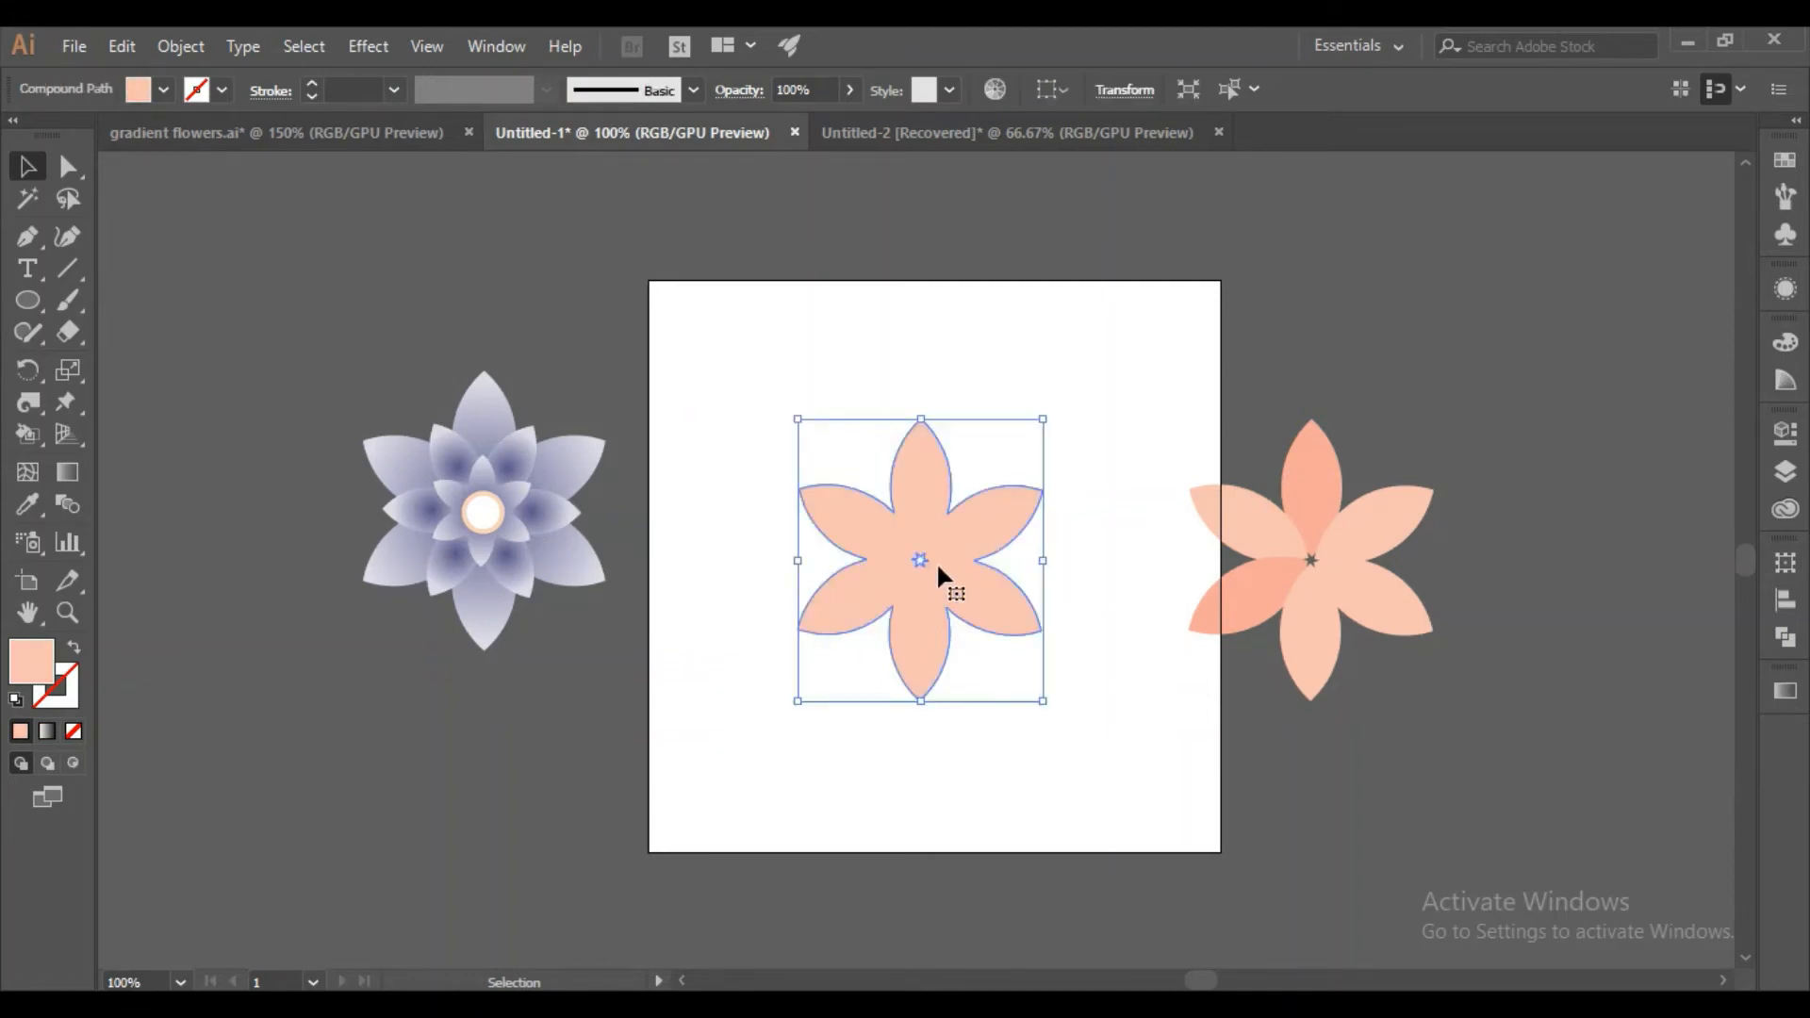
click(1307, 512)
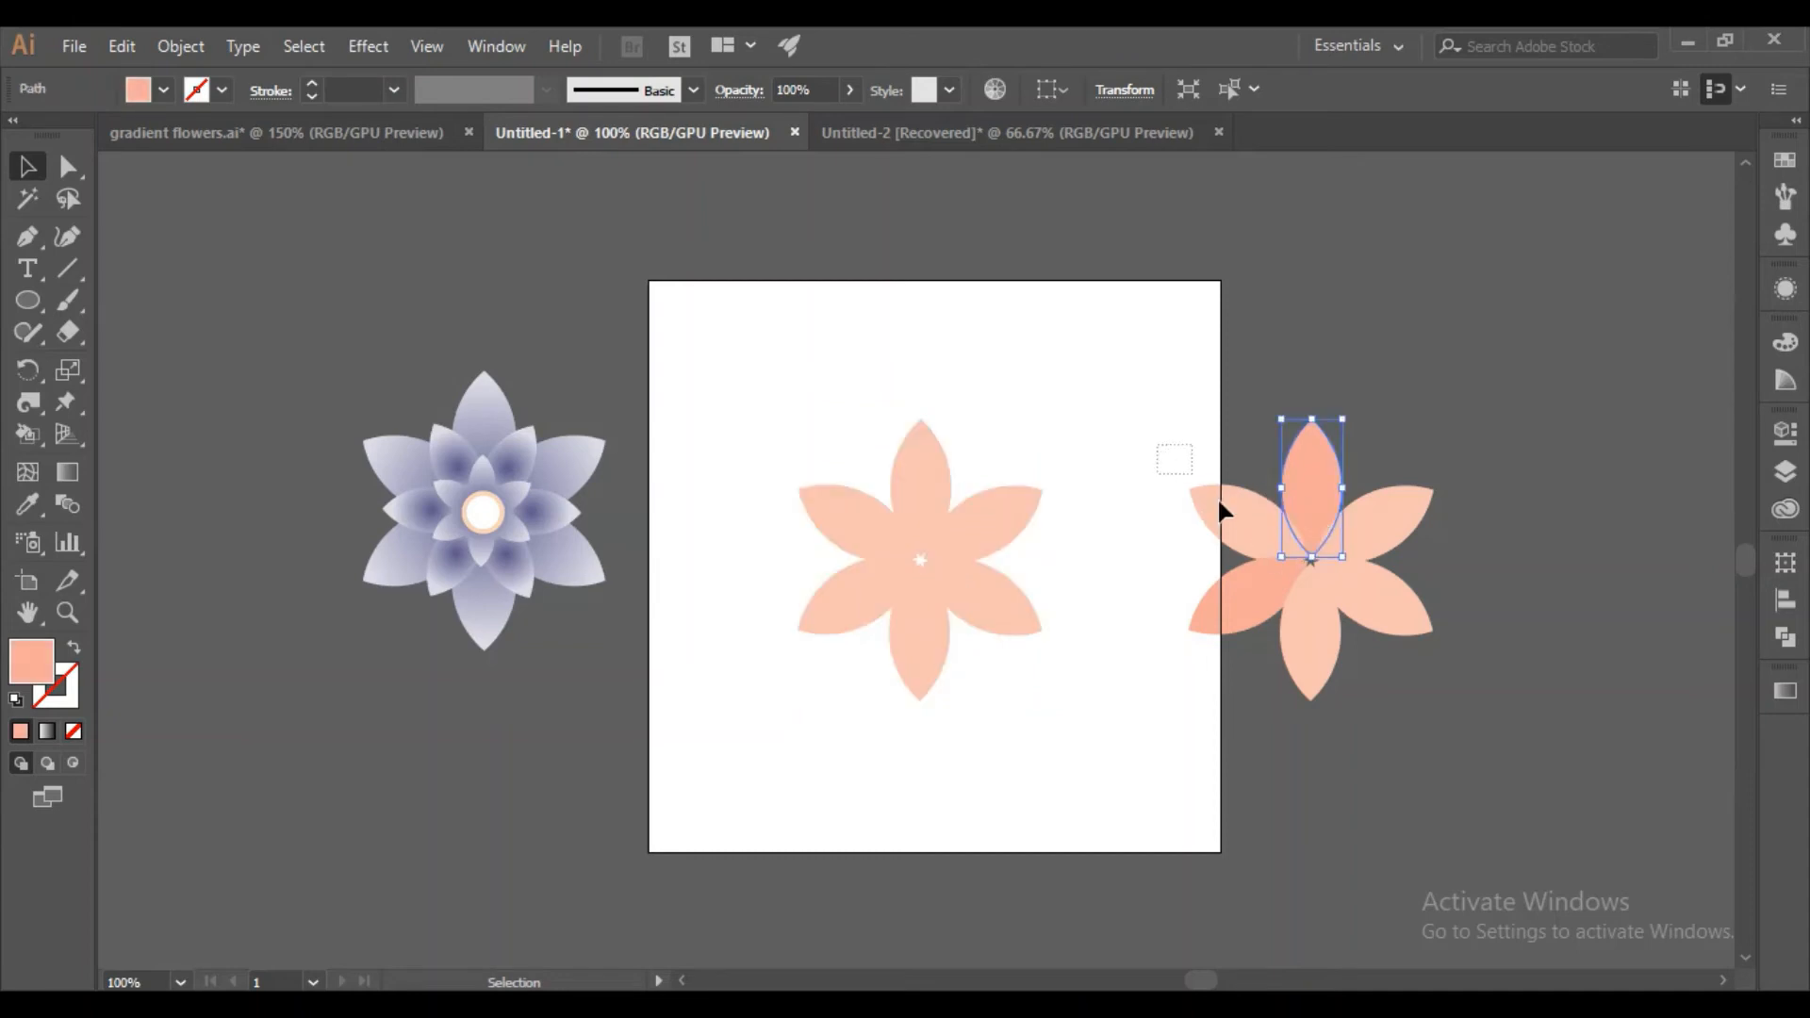
Select all six petals of the duplicate flower and scale them down about their centre to roughly half size.
drag(1160, 443, 1431, 693)
click(1430, 683)
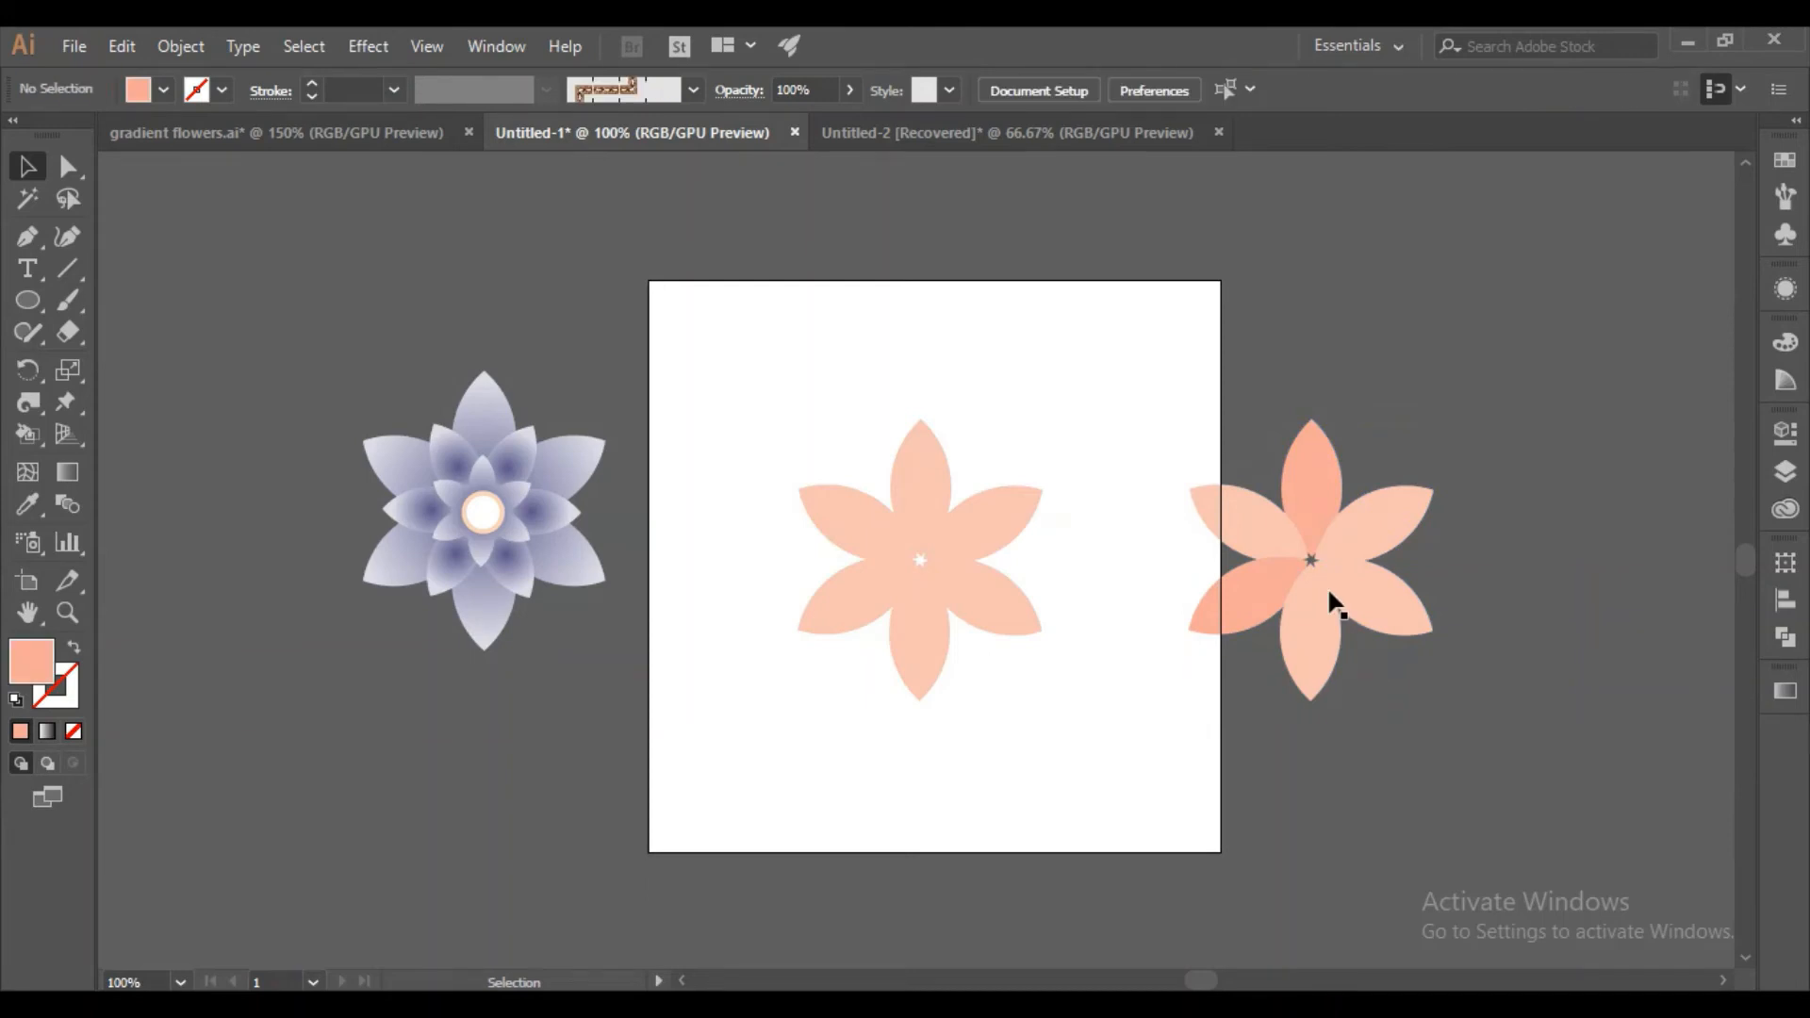
drag(1126, 429, 1480, 684)
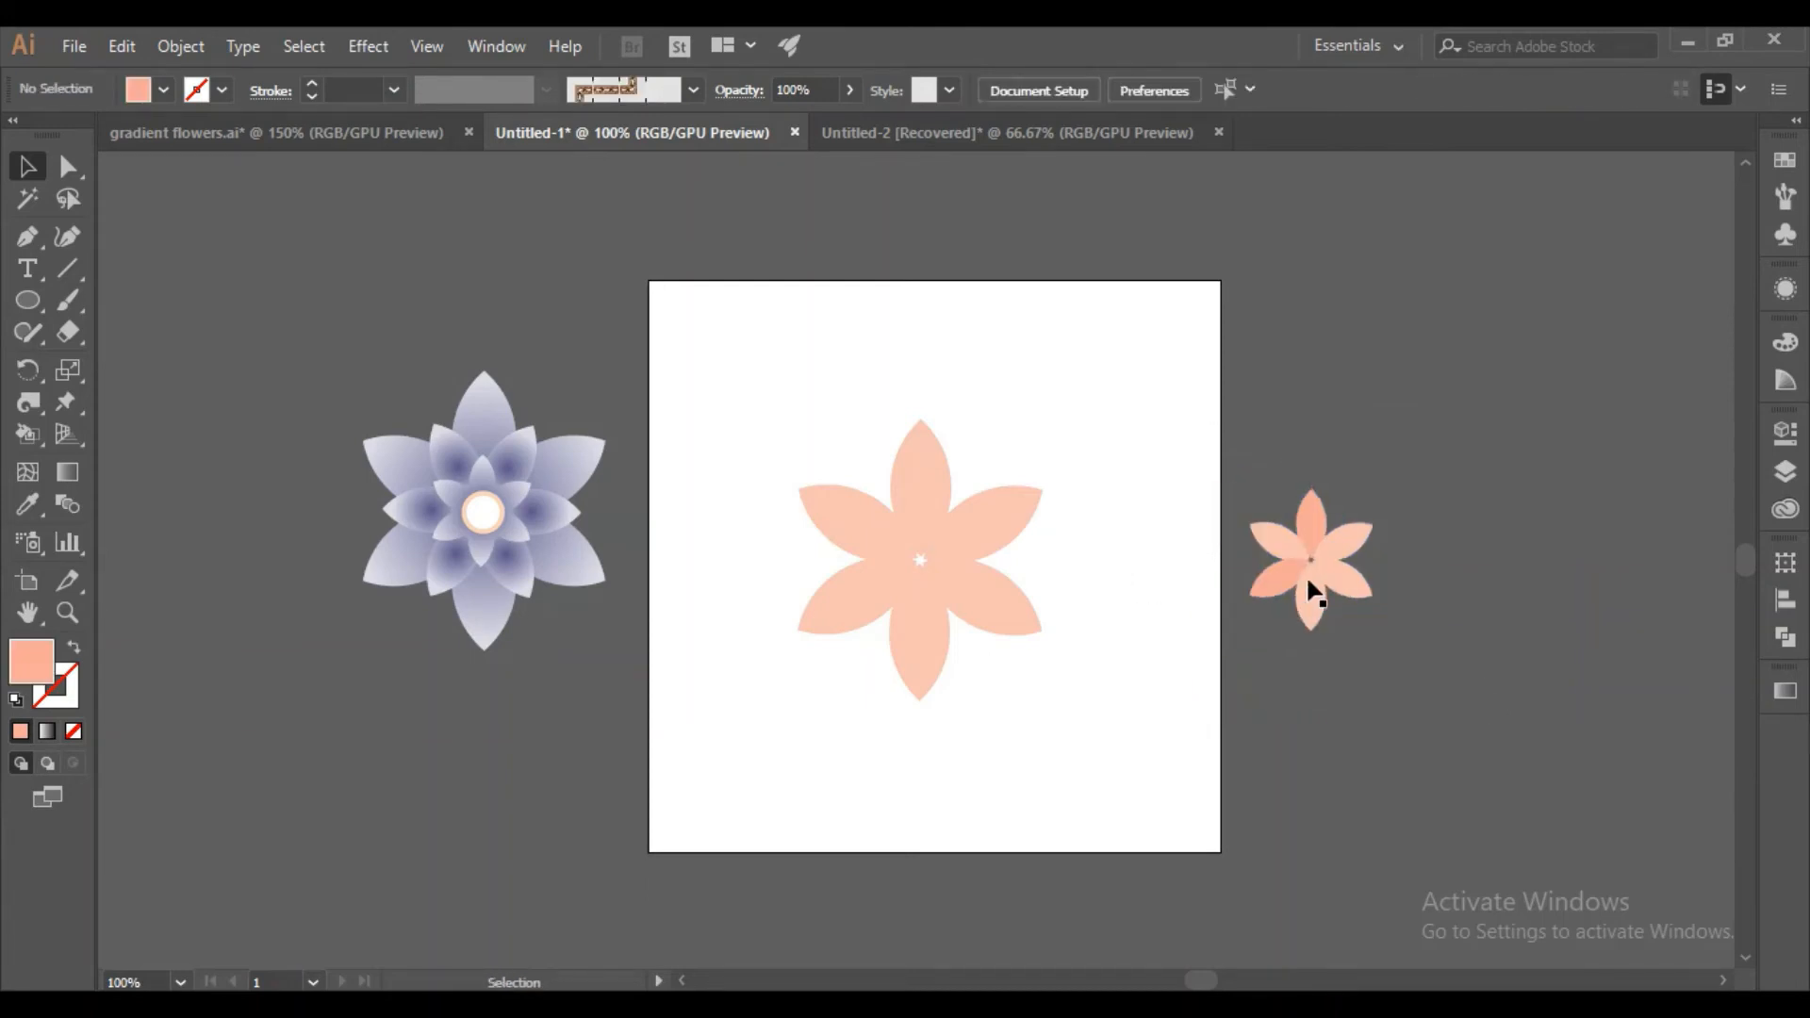
Undo the accidental petal move, select all six petals of the small flower and group them.
drag(1309, 580, 1235, 577)
key(ctrl+z)
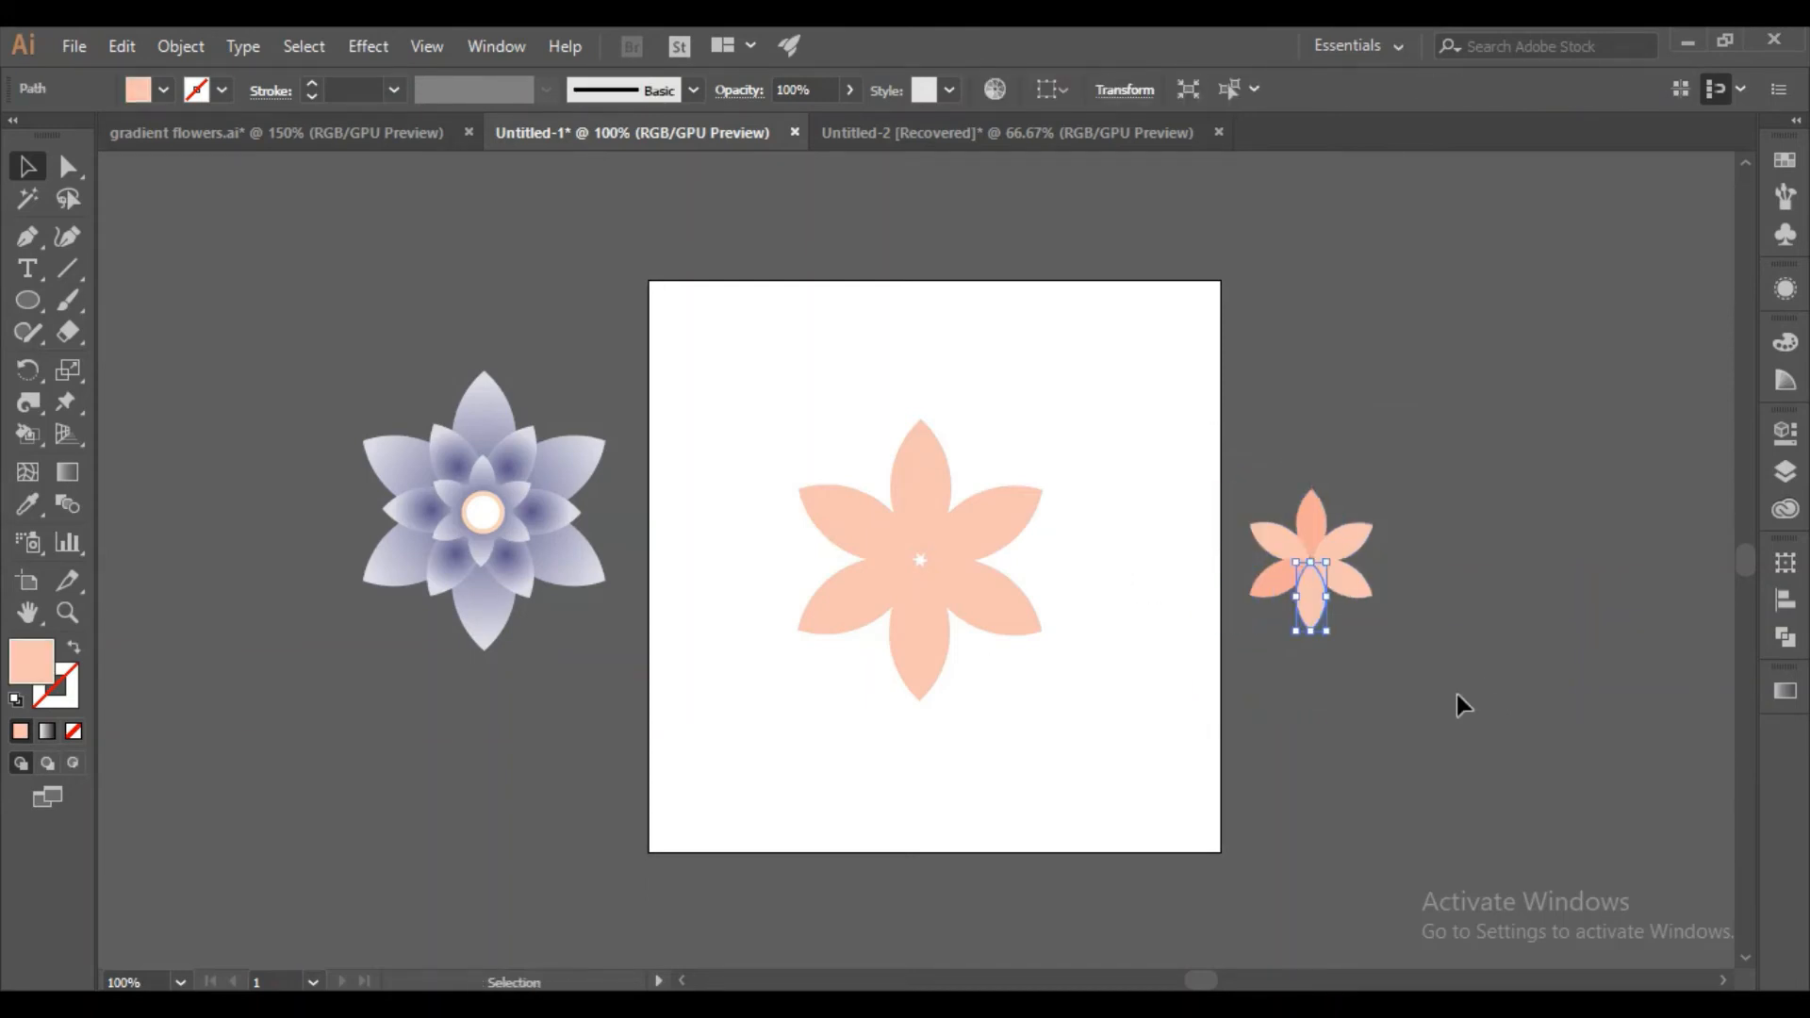
drag(1216, 449, 1315, 692)
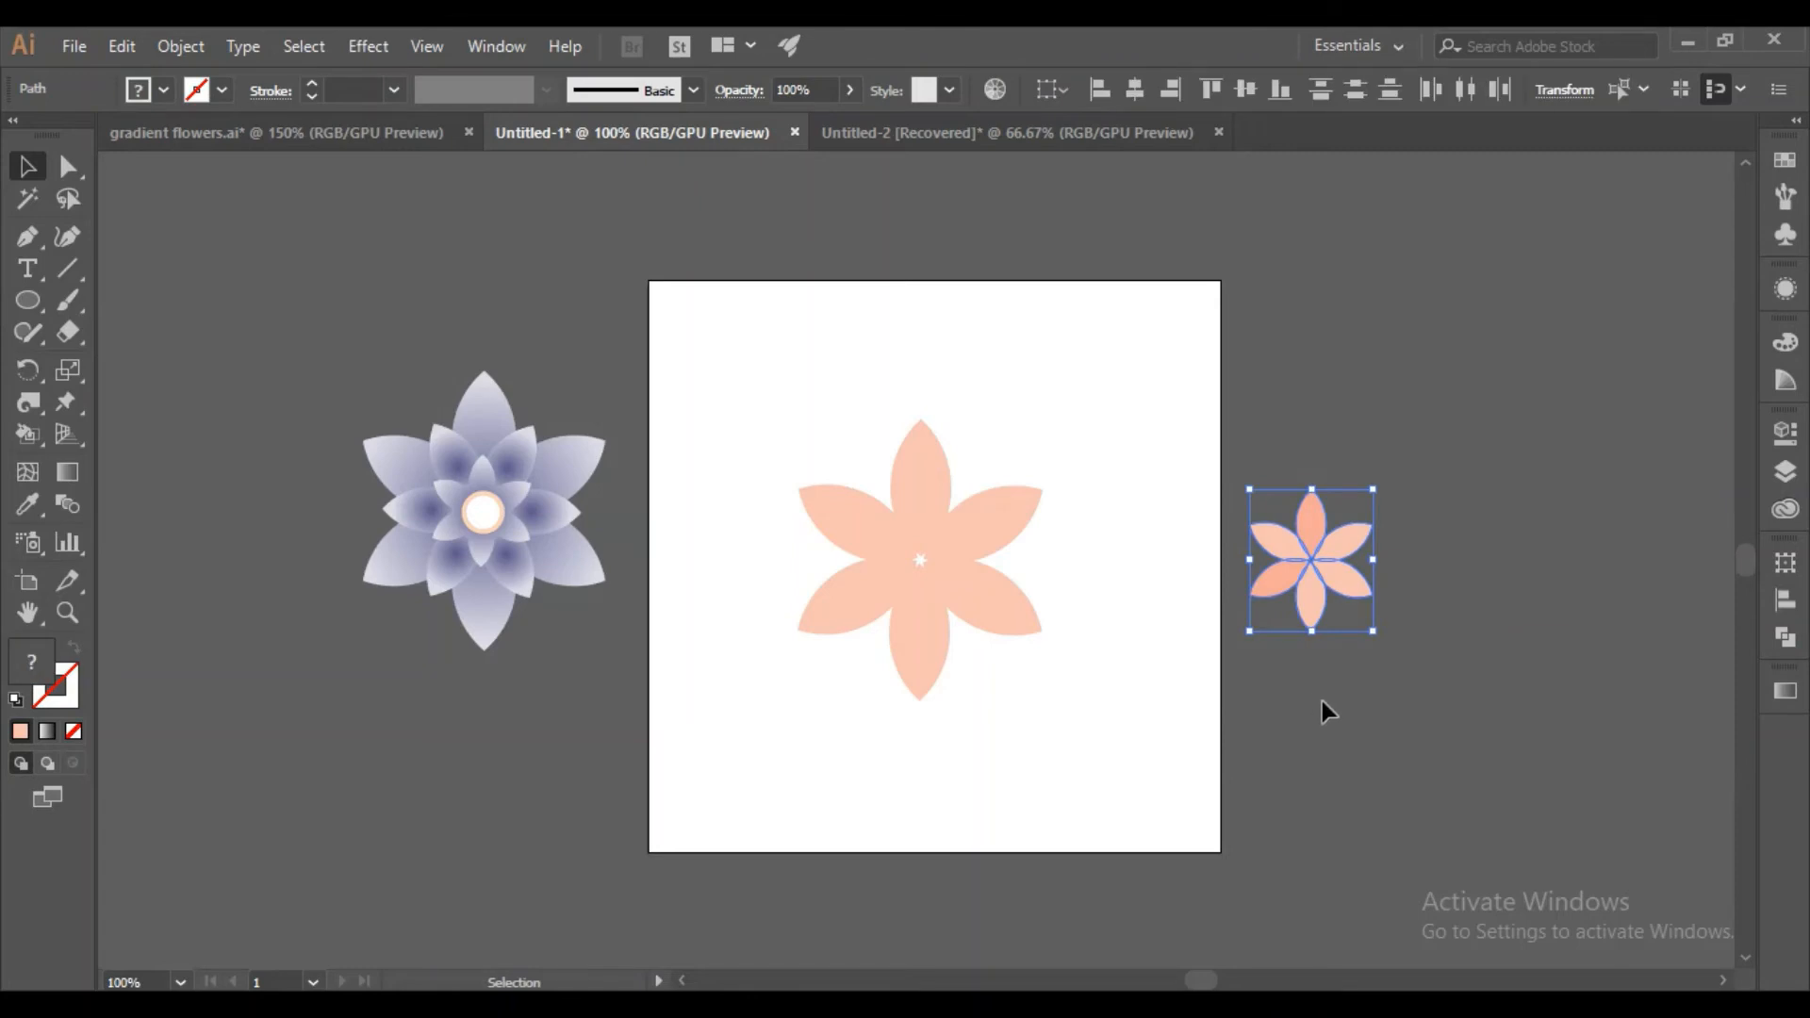
key(a)
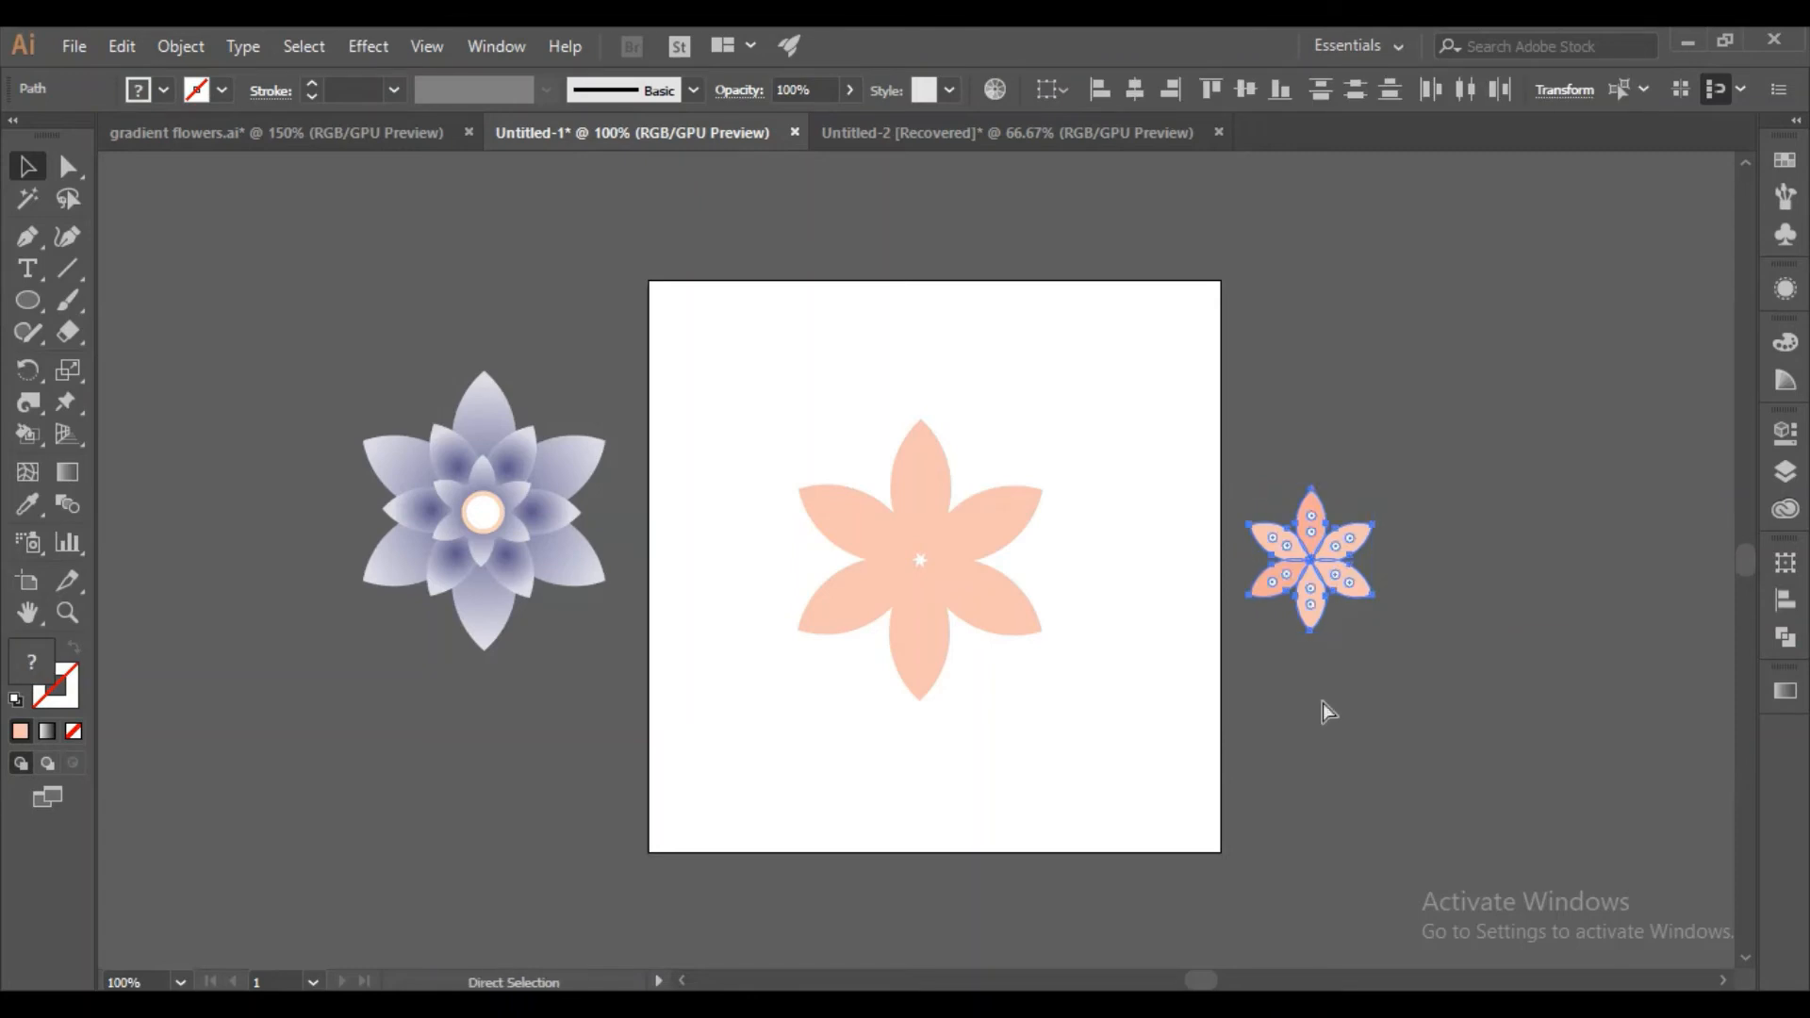
key(v)
key(ctrl+g)
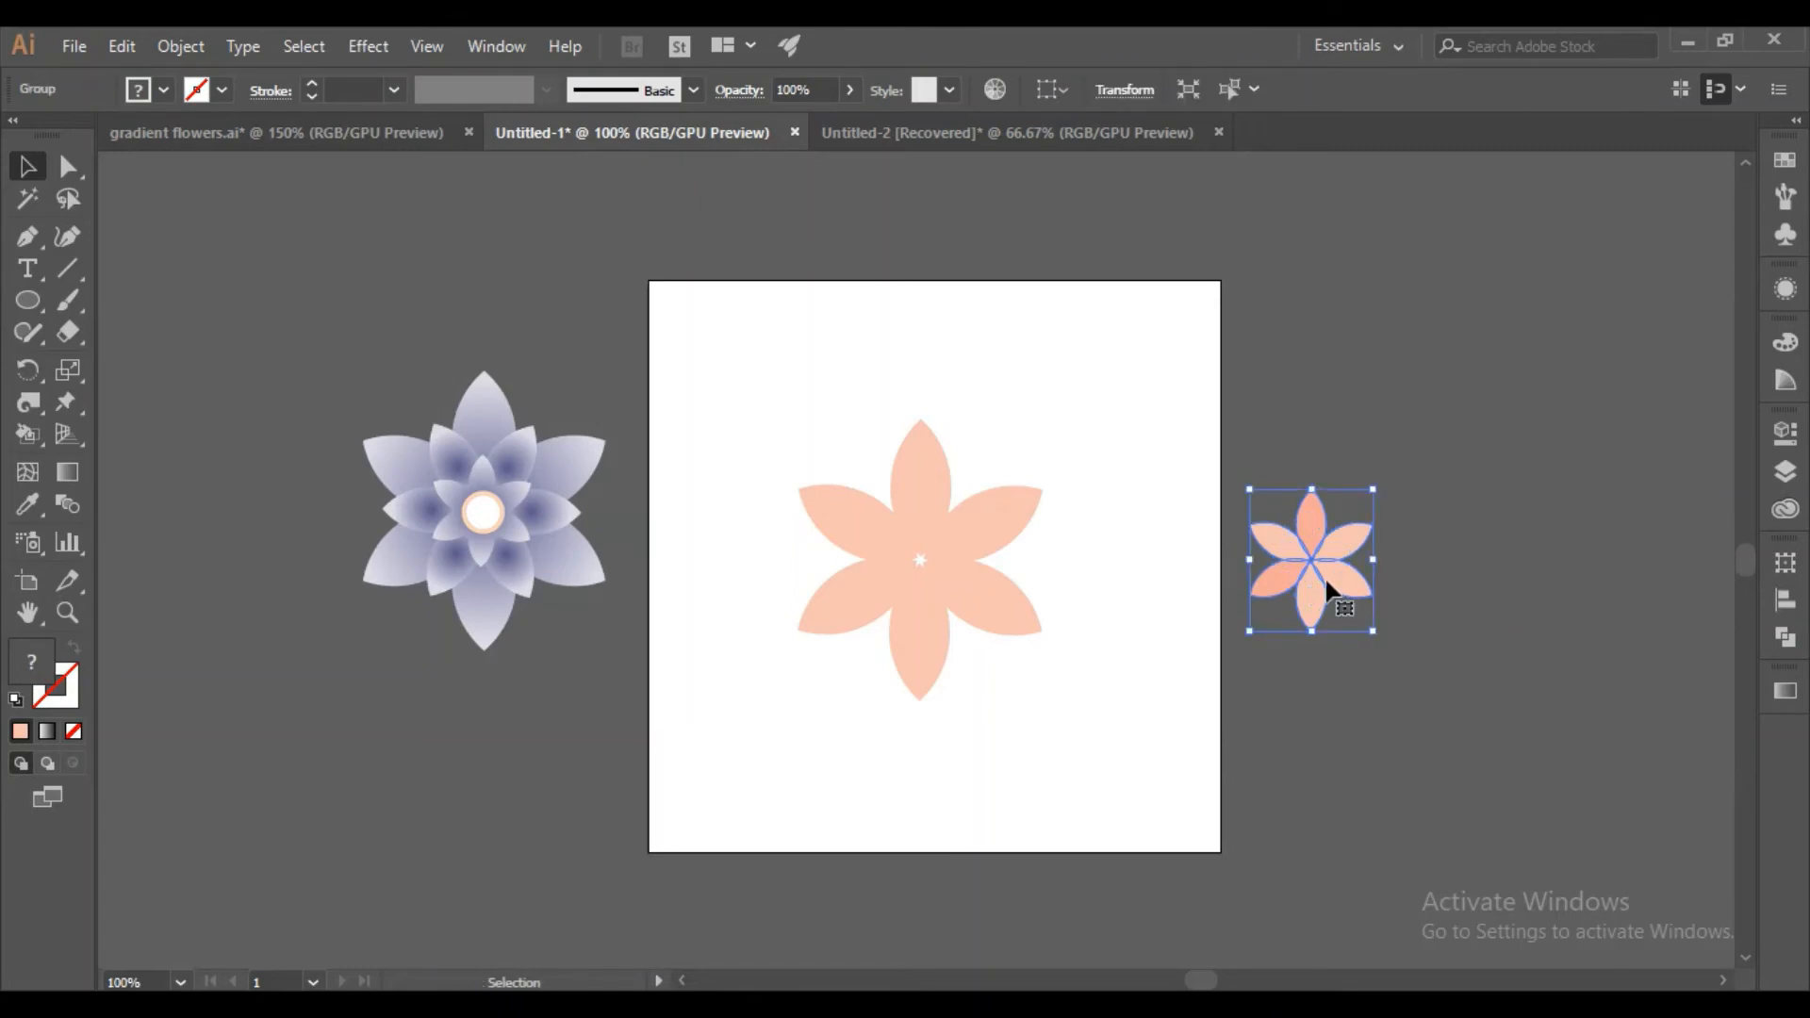
Place a copy of the small flower over the large flower's centre and rotate it so its petals point between the large ones.
drag(1325, 575, 936, 574)
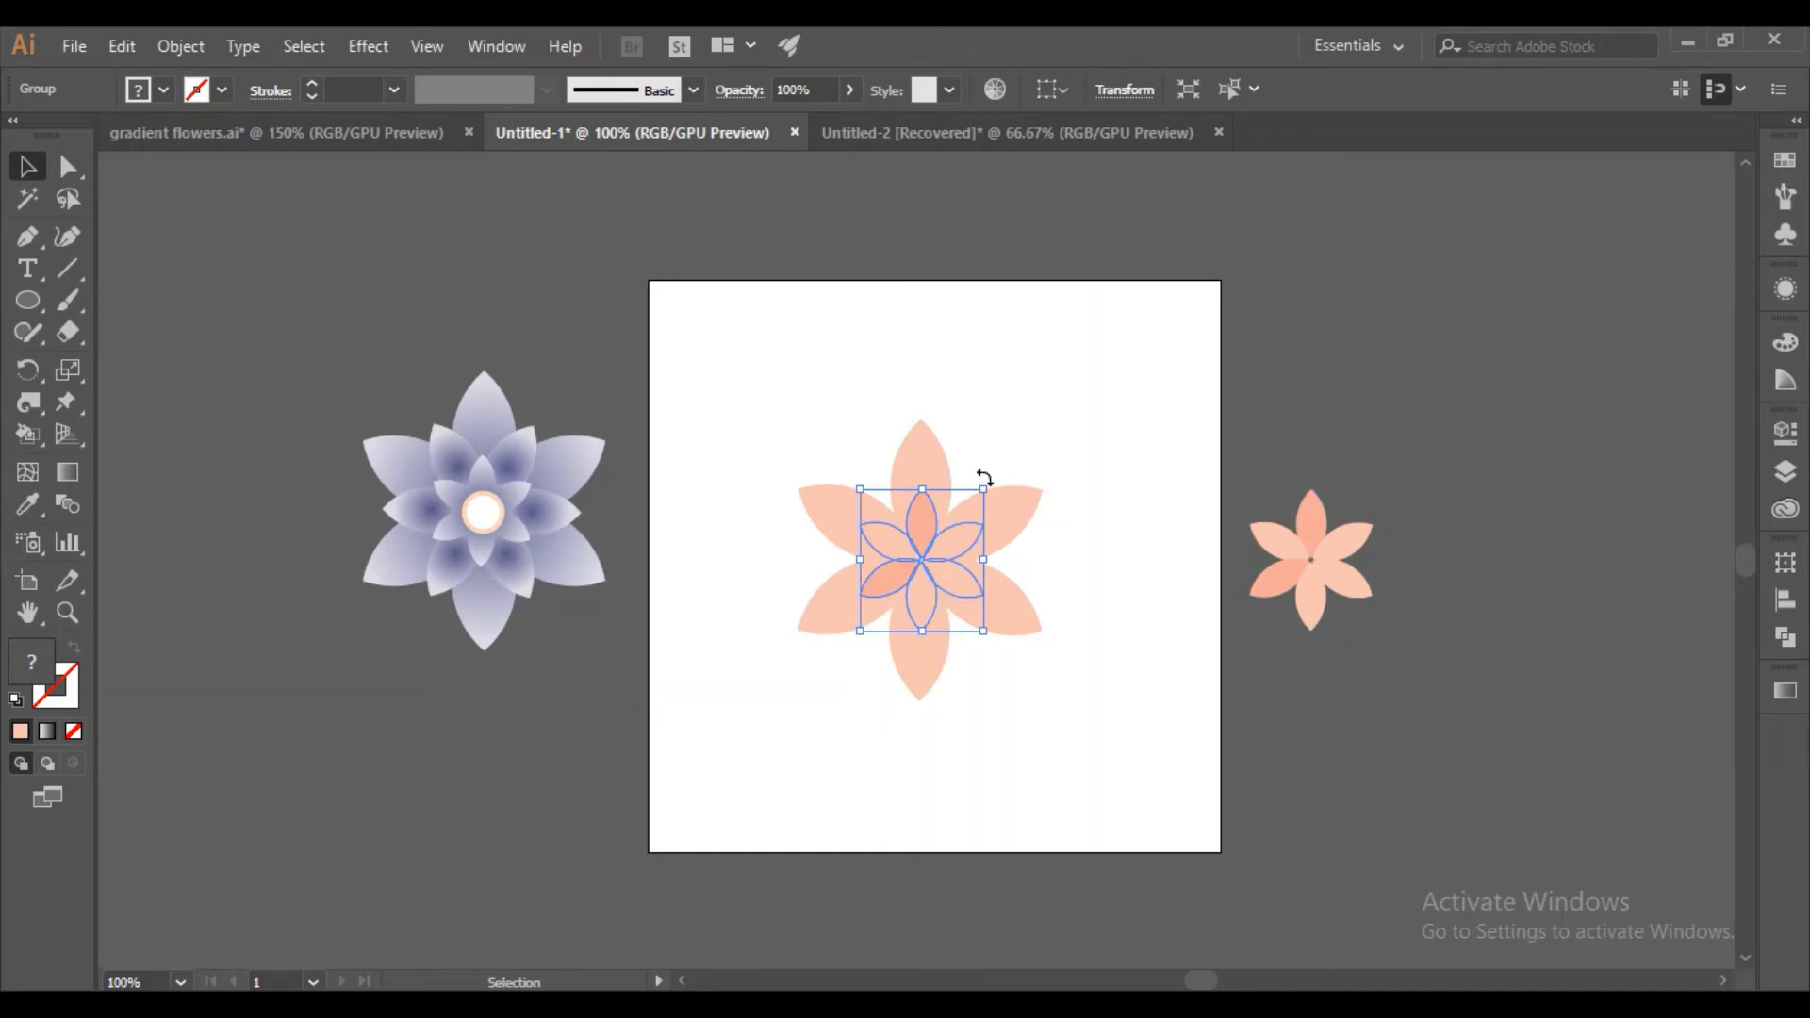
mouse_move(983, 478)
mouse_down()
mouse_move(941, 433)
mouse_move(958, 483)
mouse_up()
key(ctrl)
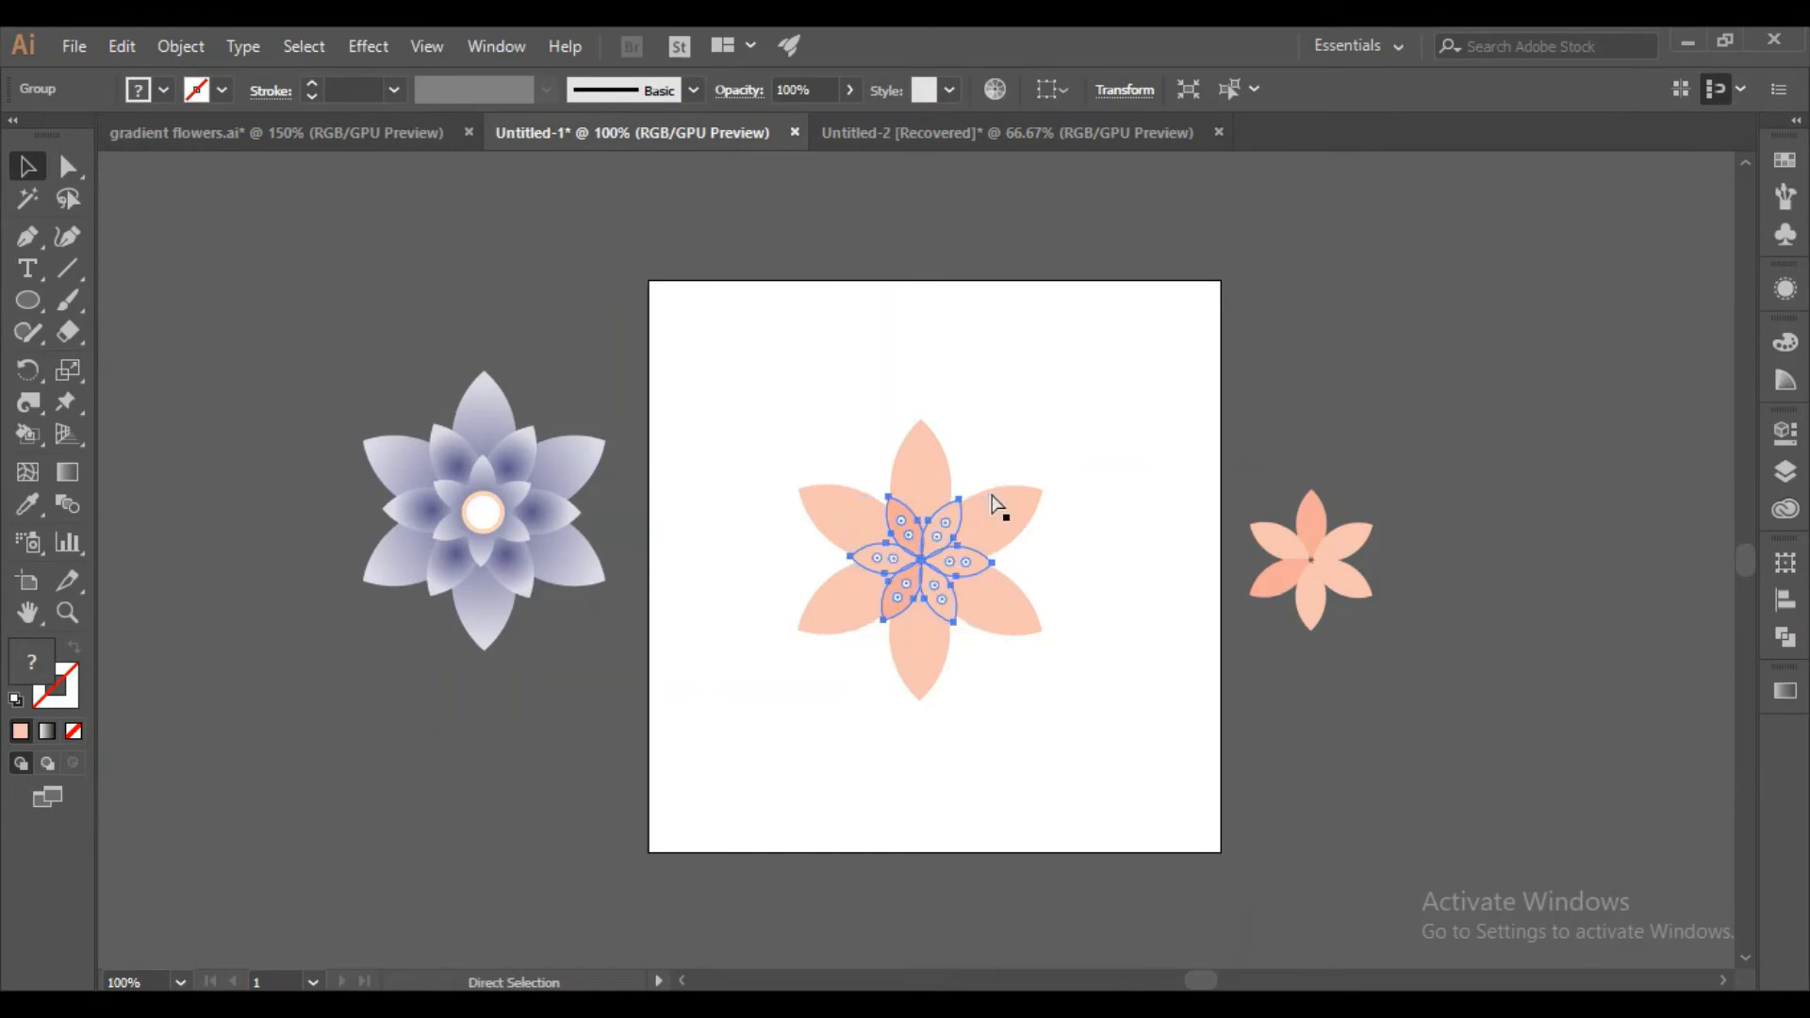
Enlarge the inner flower from its centre and fine-tune its rotation between the large petals.
drag(993, 496, 1018, 457)
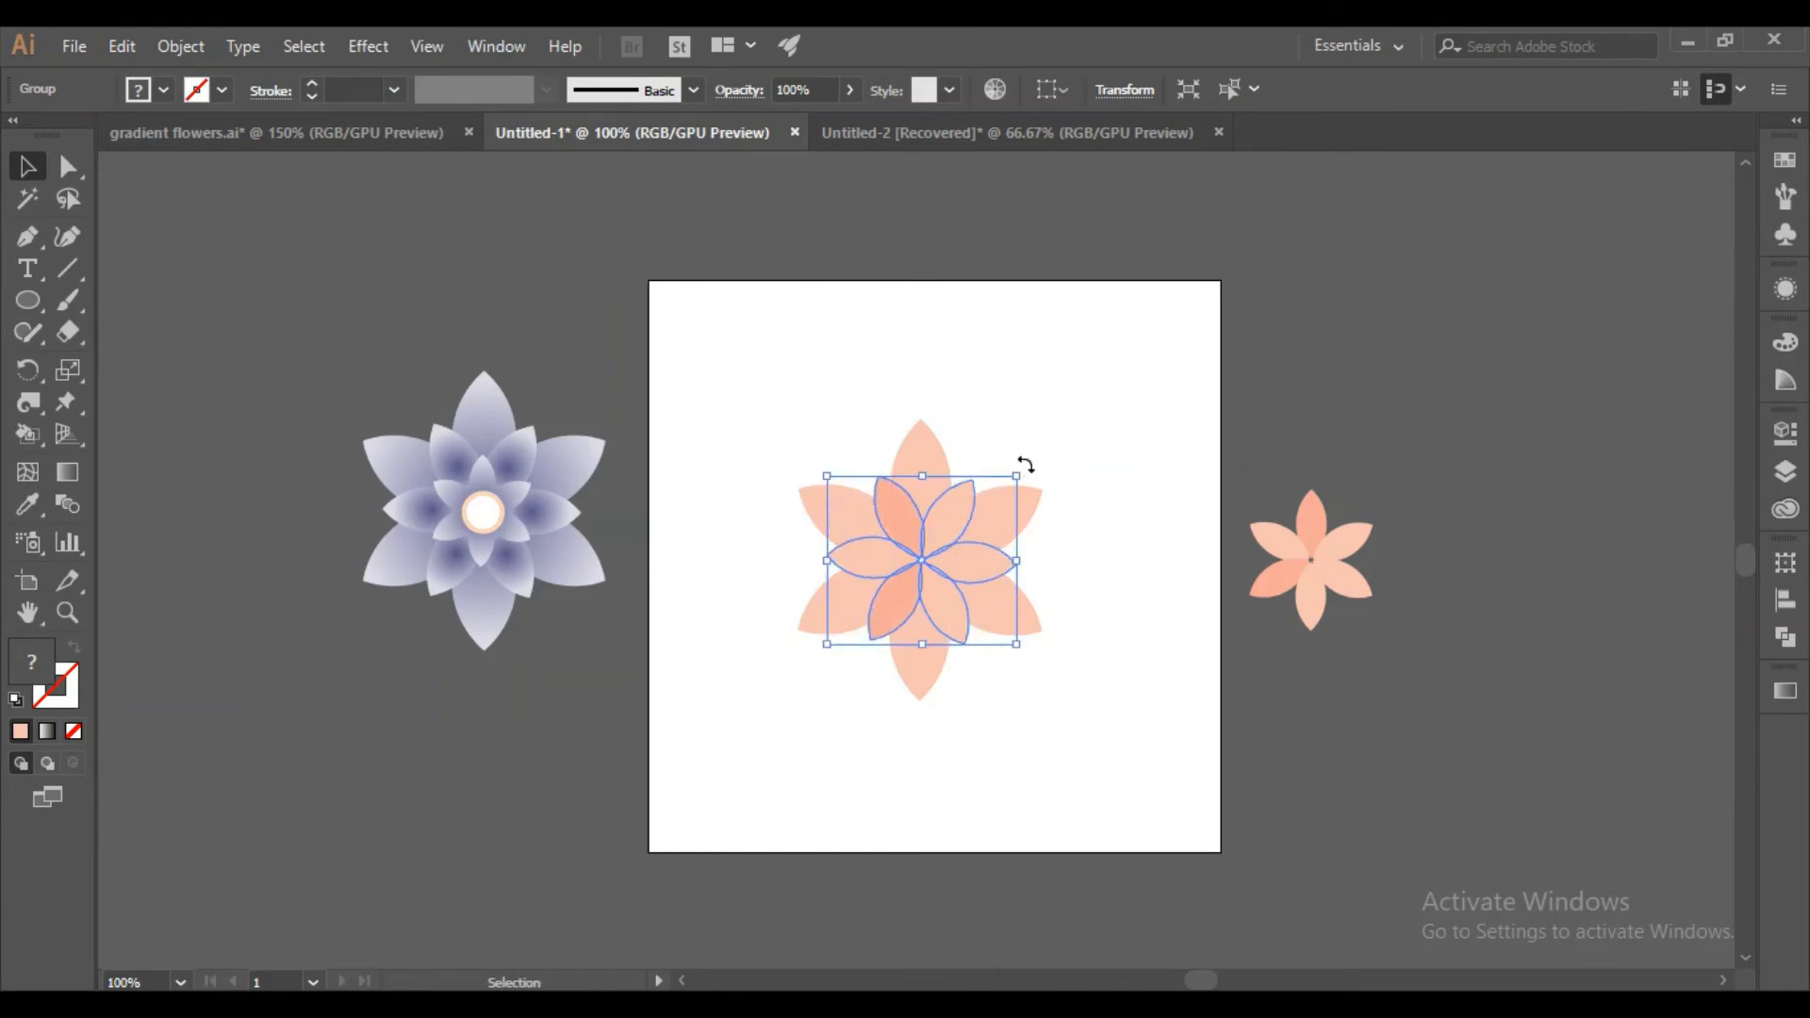
click(1115, 688)
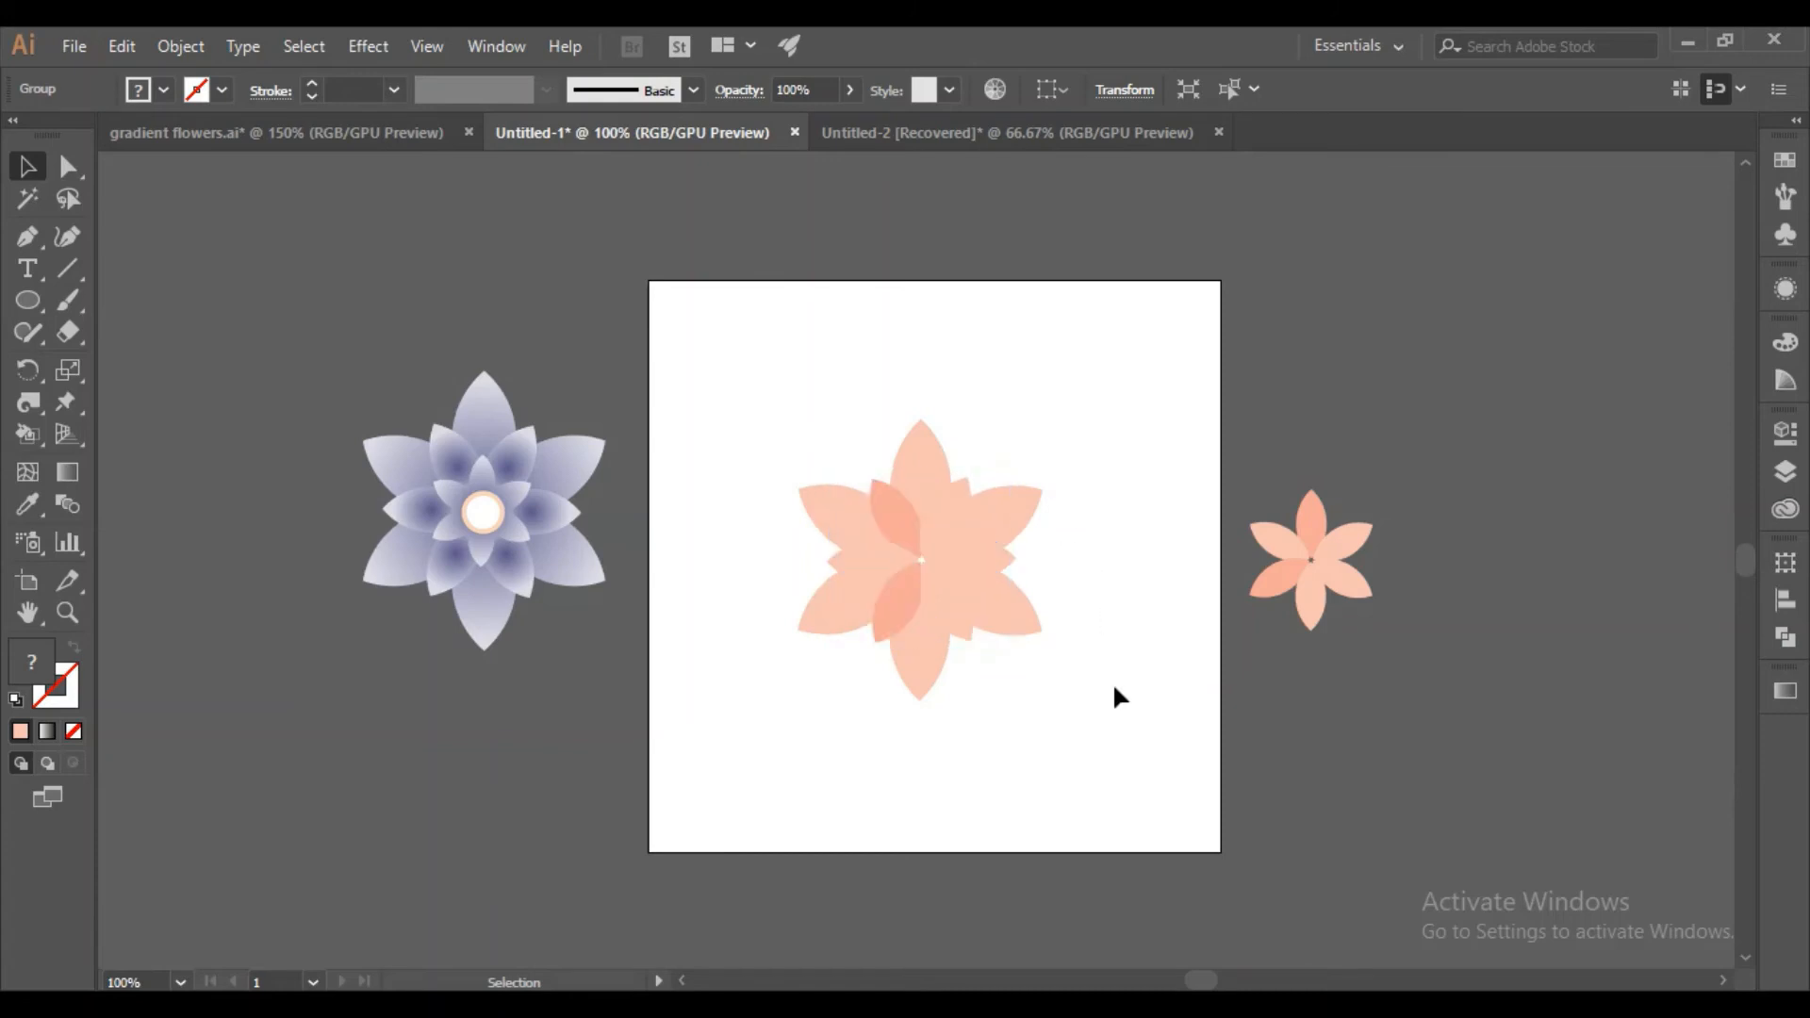
Ungroup the inner flower on the artboard into separate petals and deselect them.
click(908, 546)
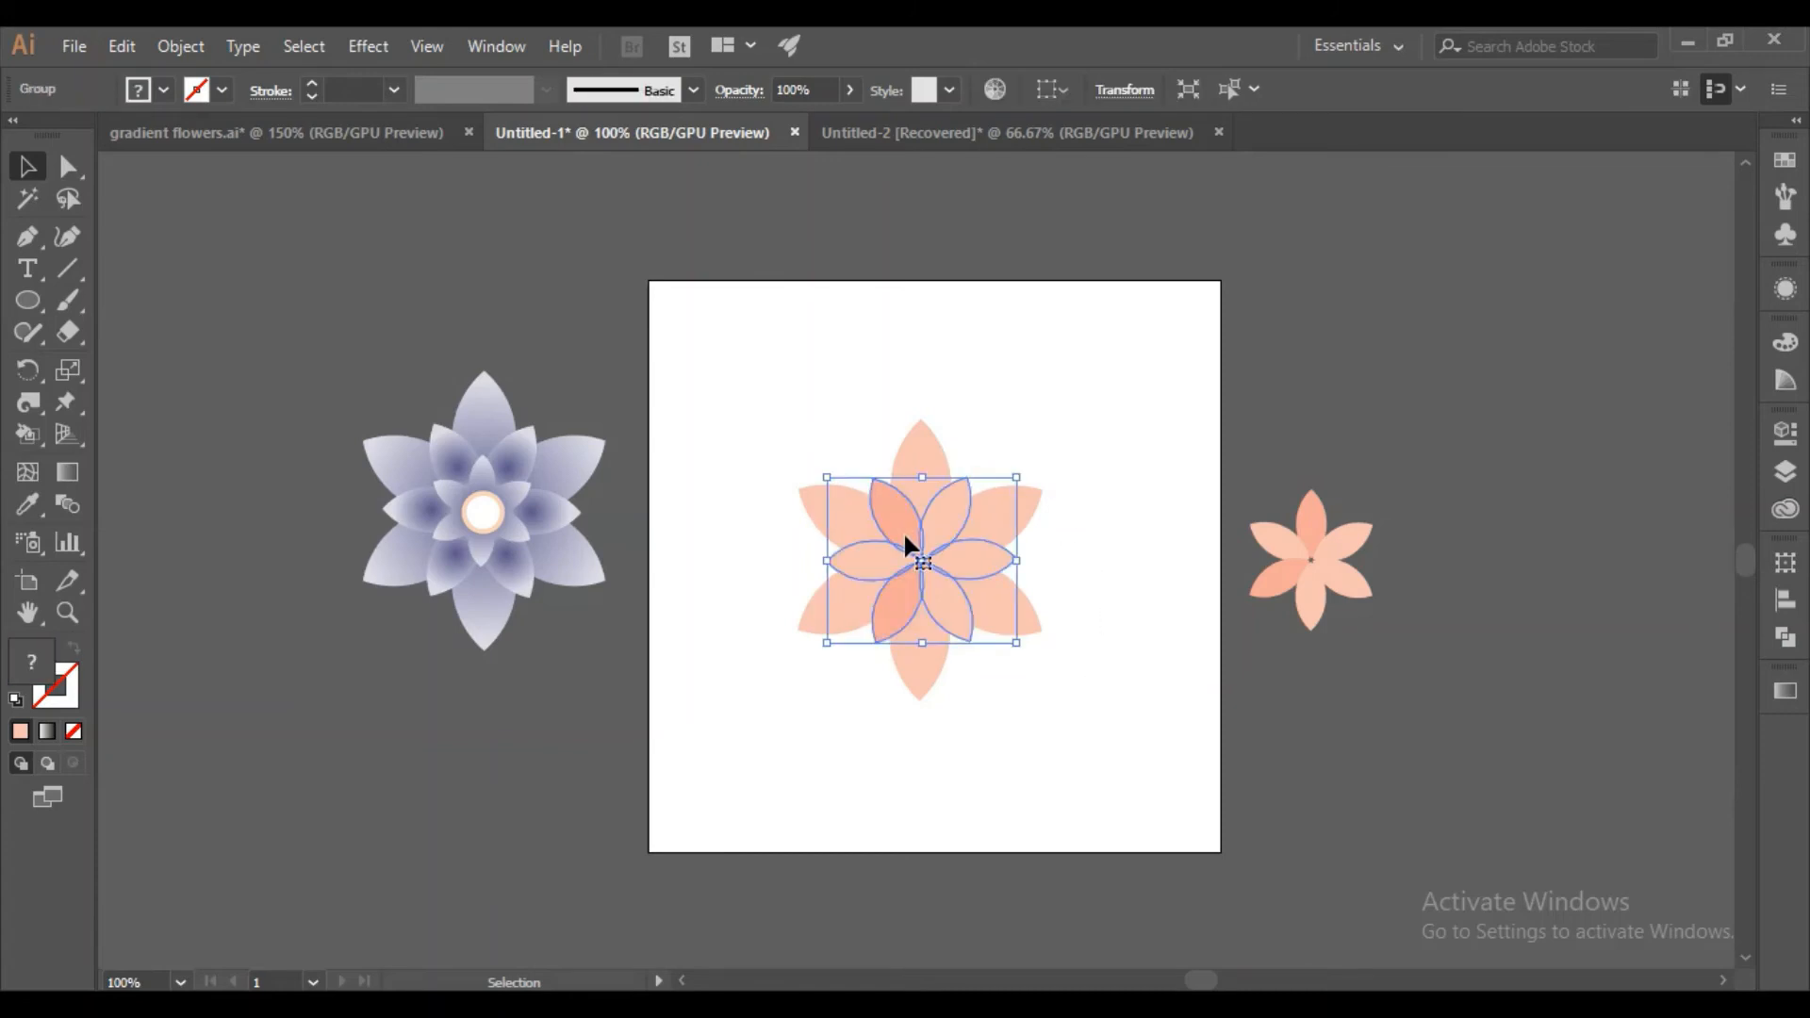
right_click(928, 538)
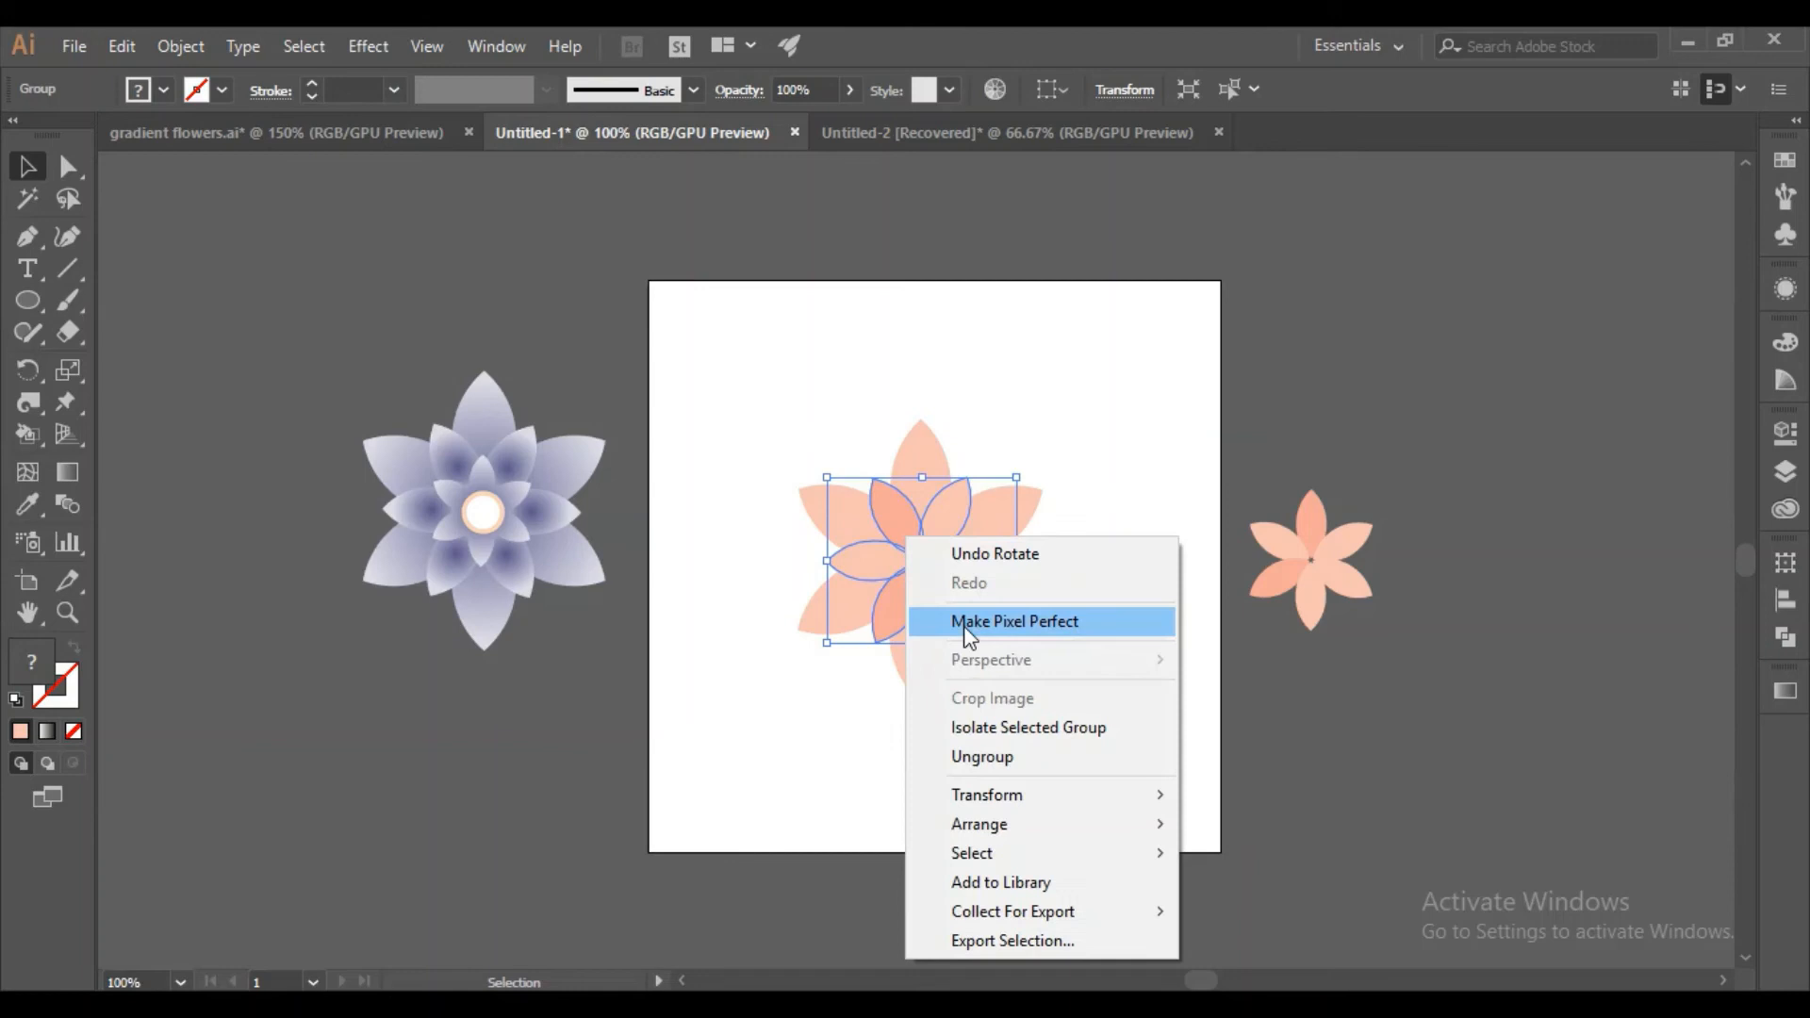
click(1008, 754)
click(1039, 672)
Fill the inner flower's upper-left petal with a linear white-to-peach gradient, removing the leftover dark stop so peach ends at 100%.
click(898, 524)
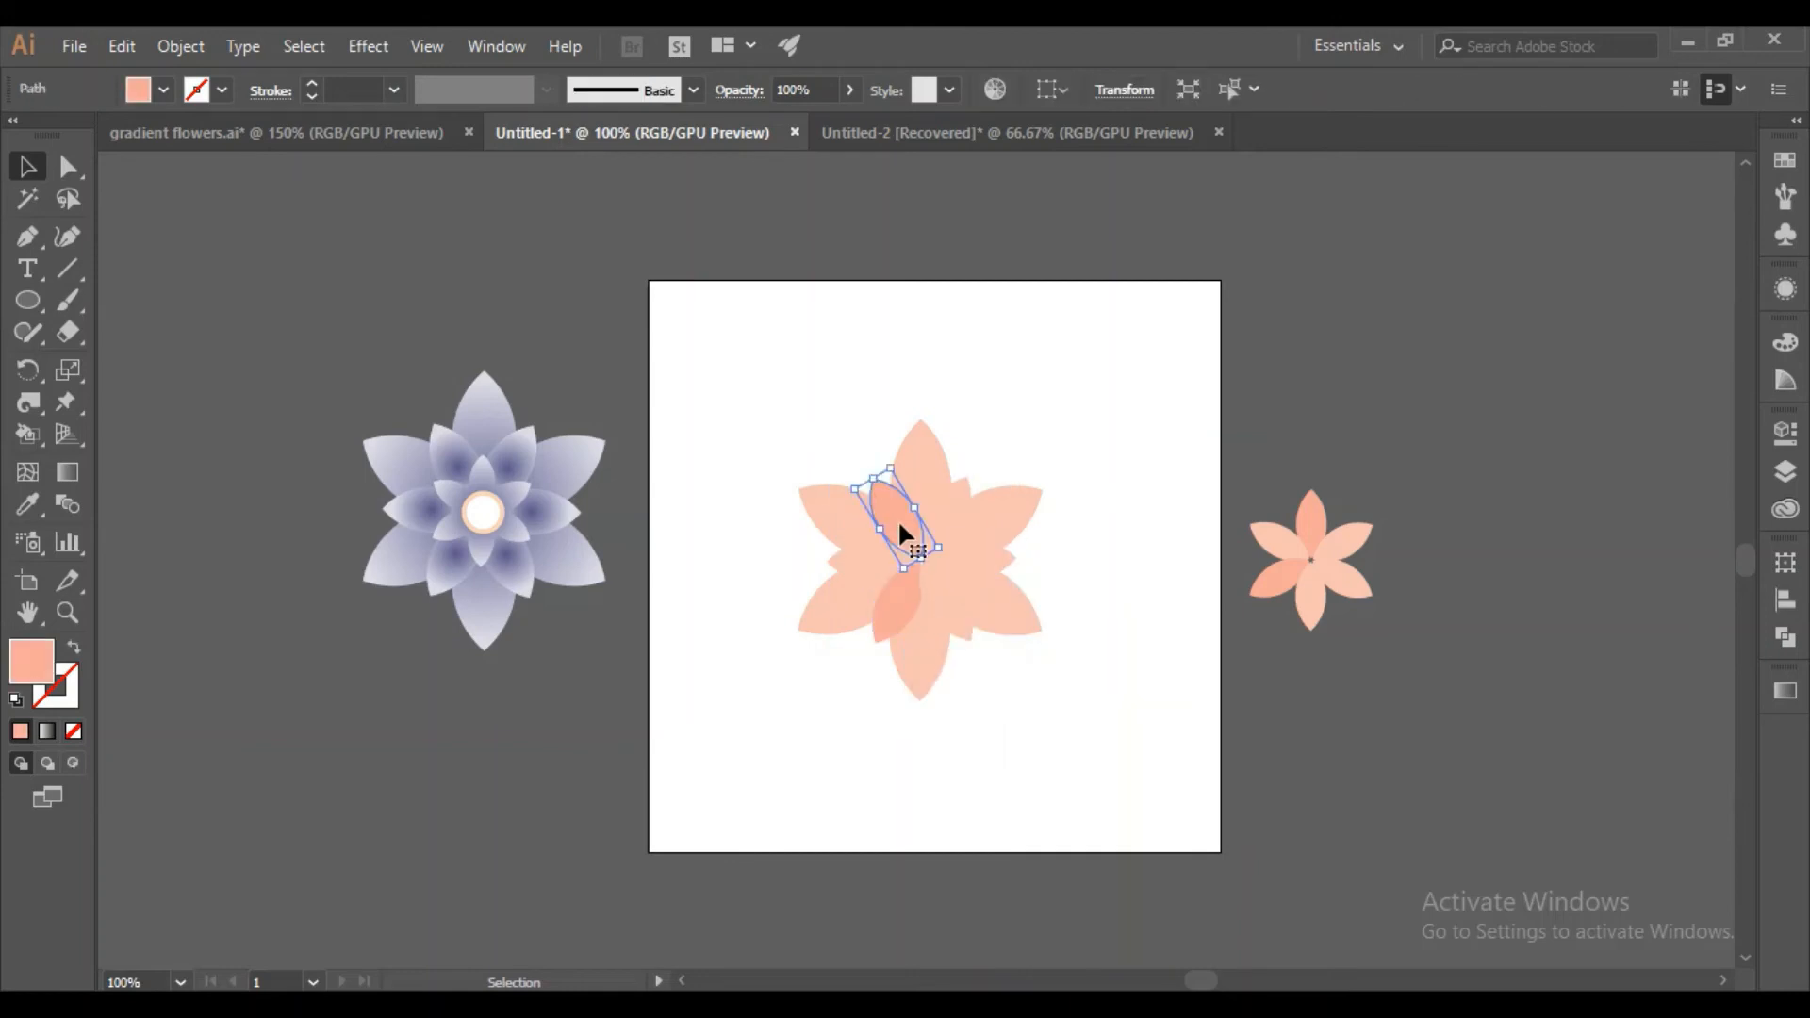
click(64, 483)
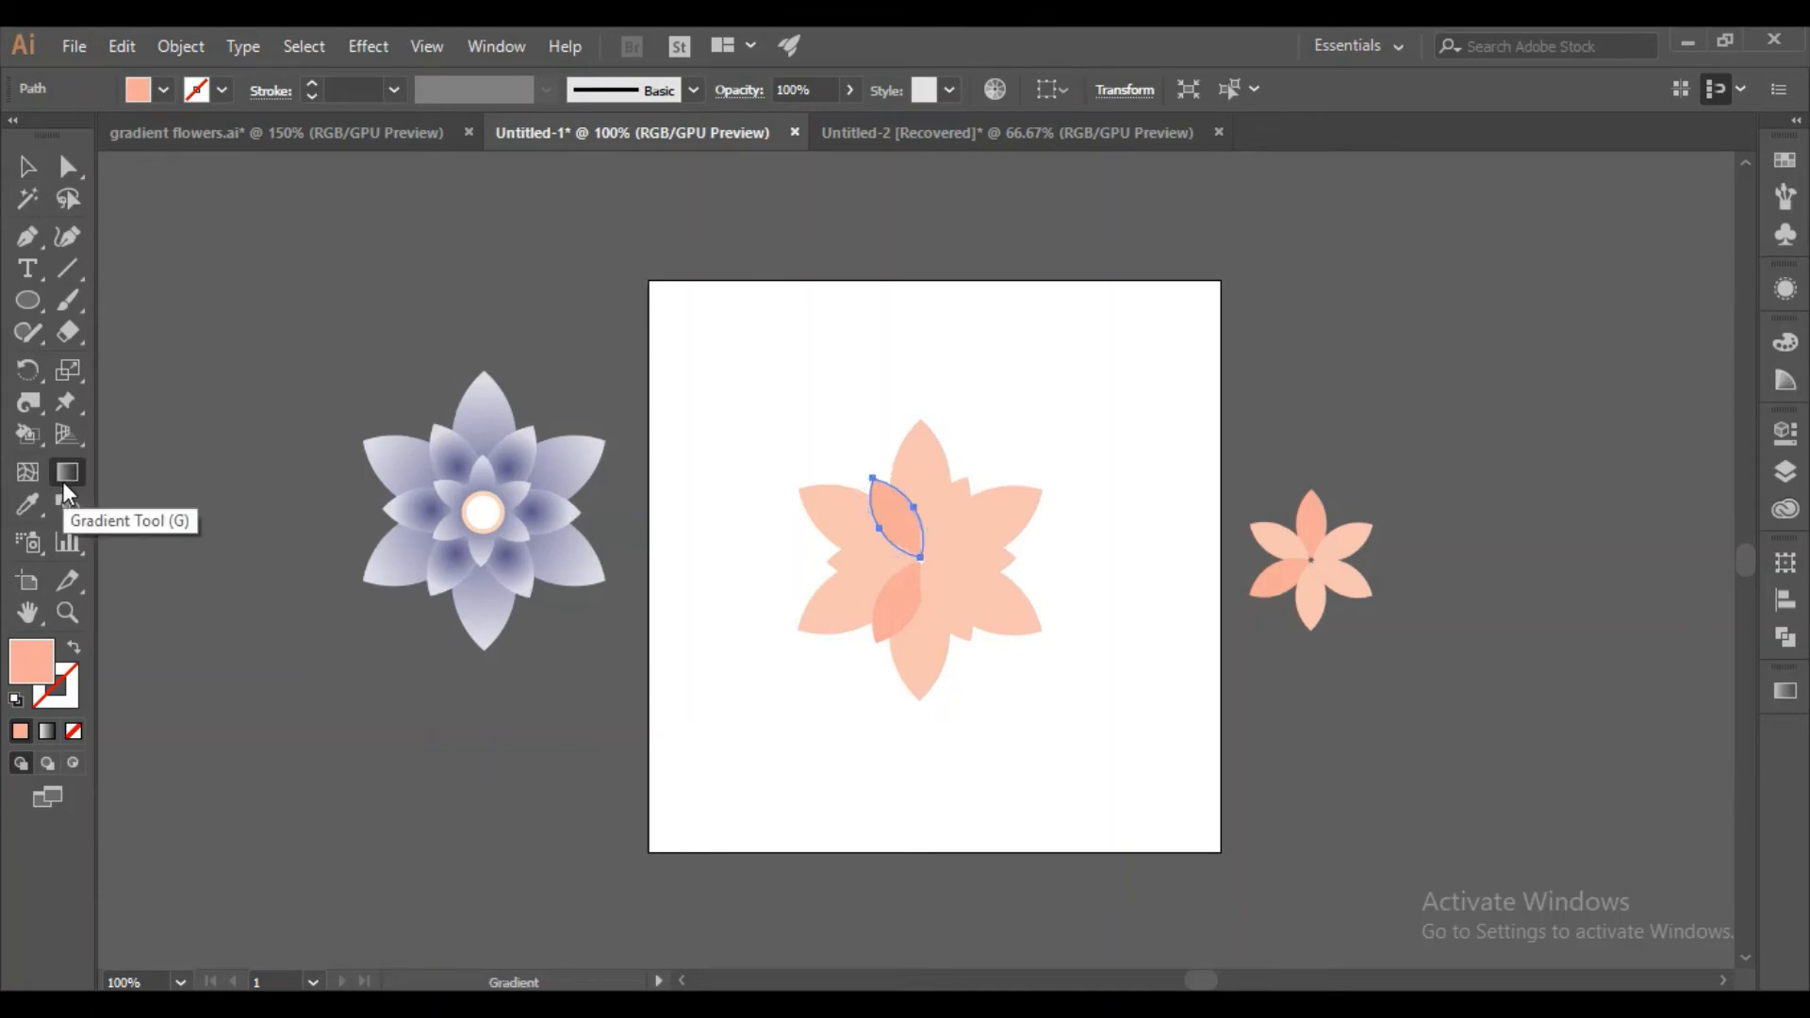
double_click(65, 474)
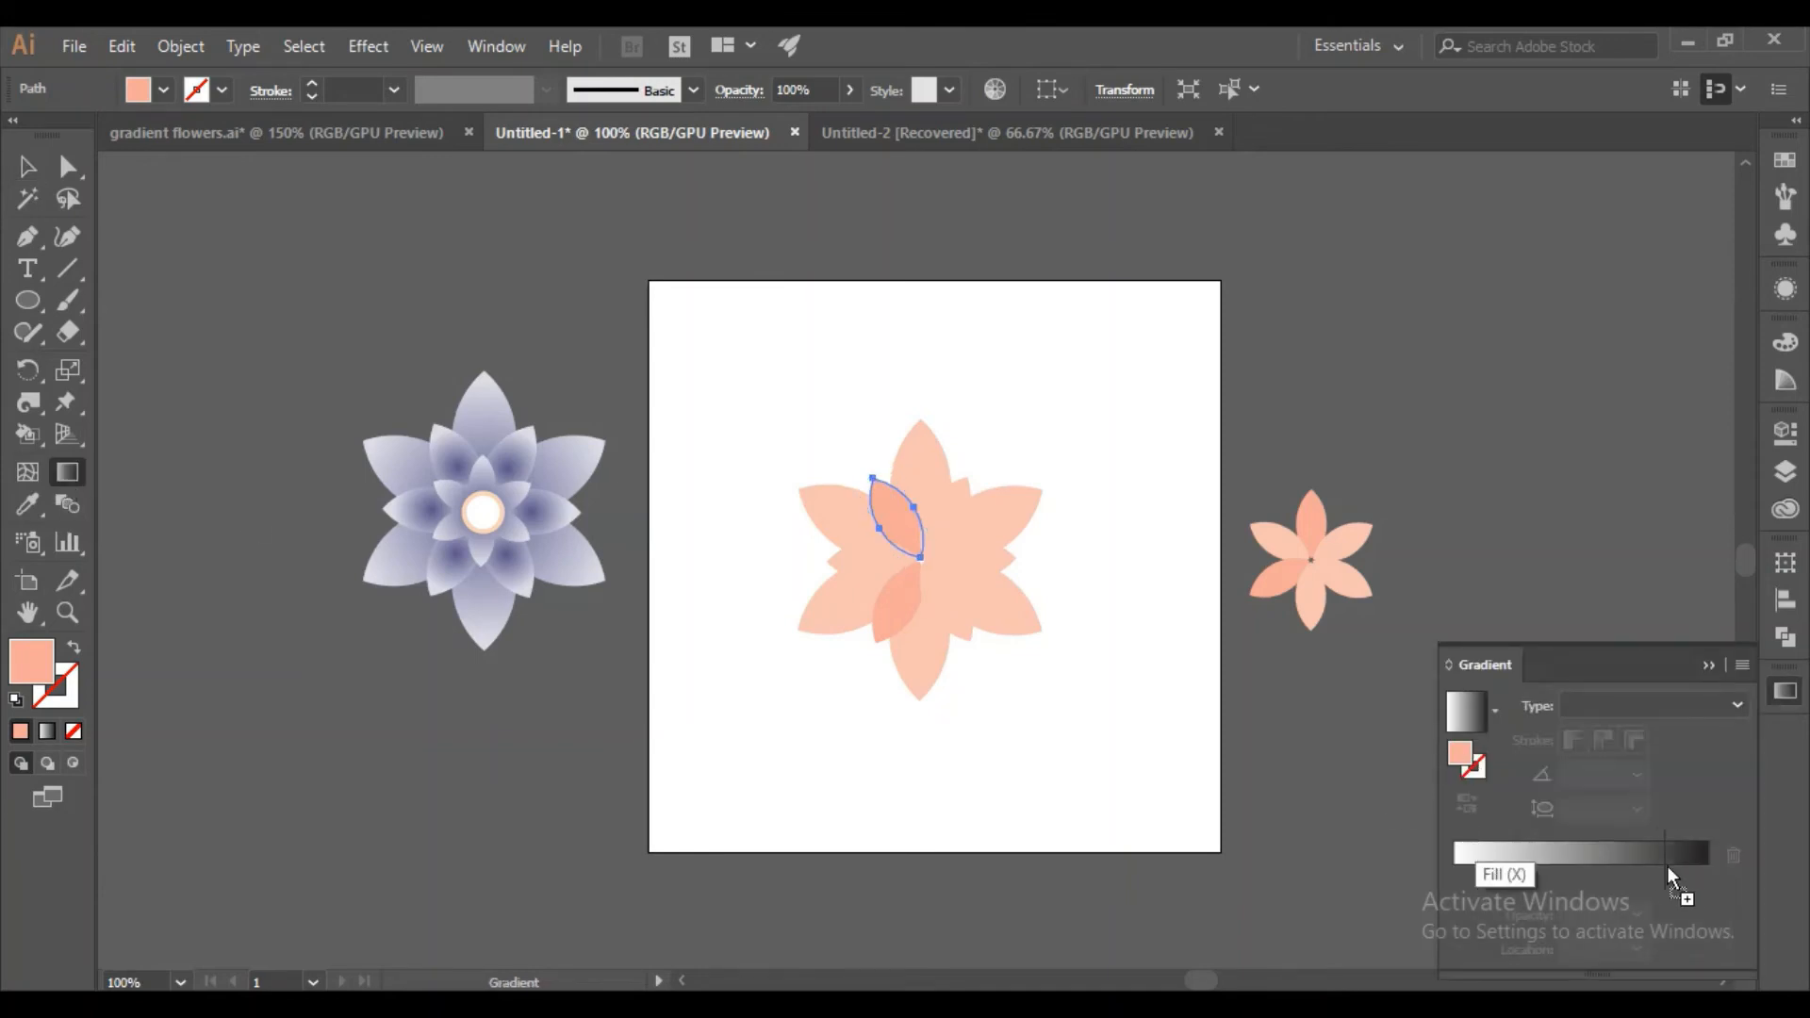
click(1699, 863)
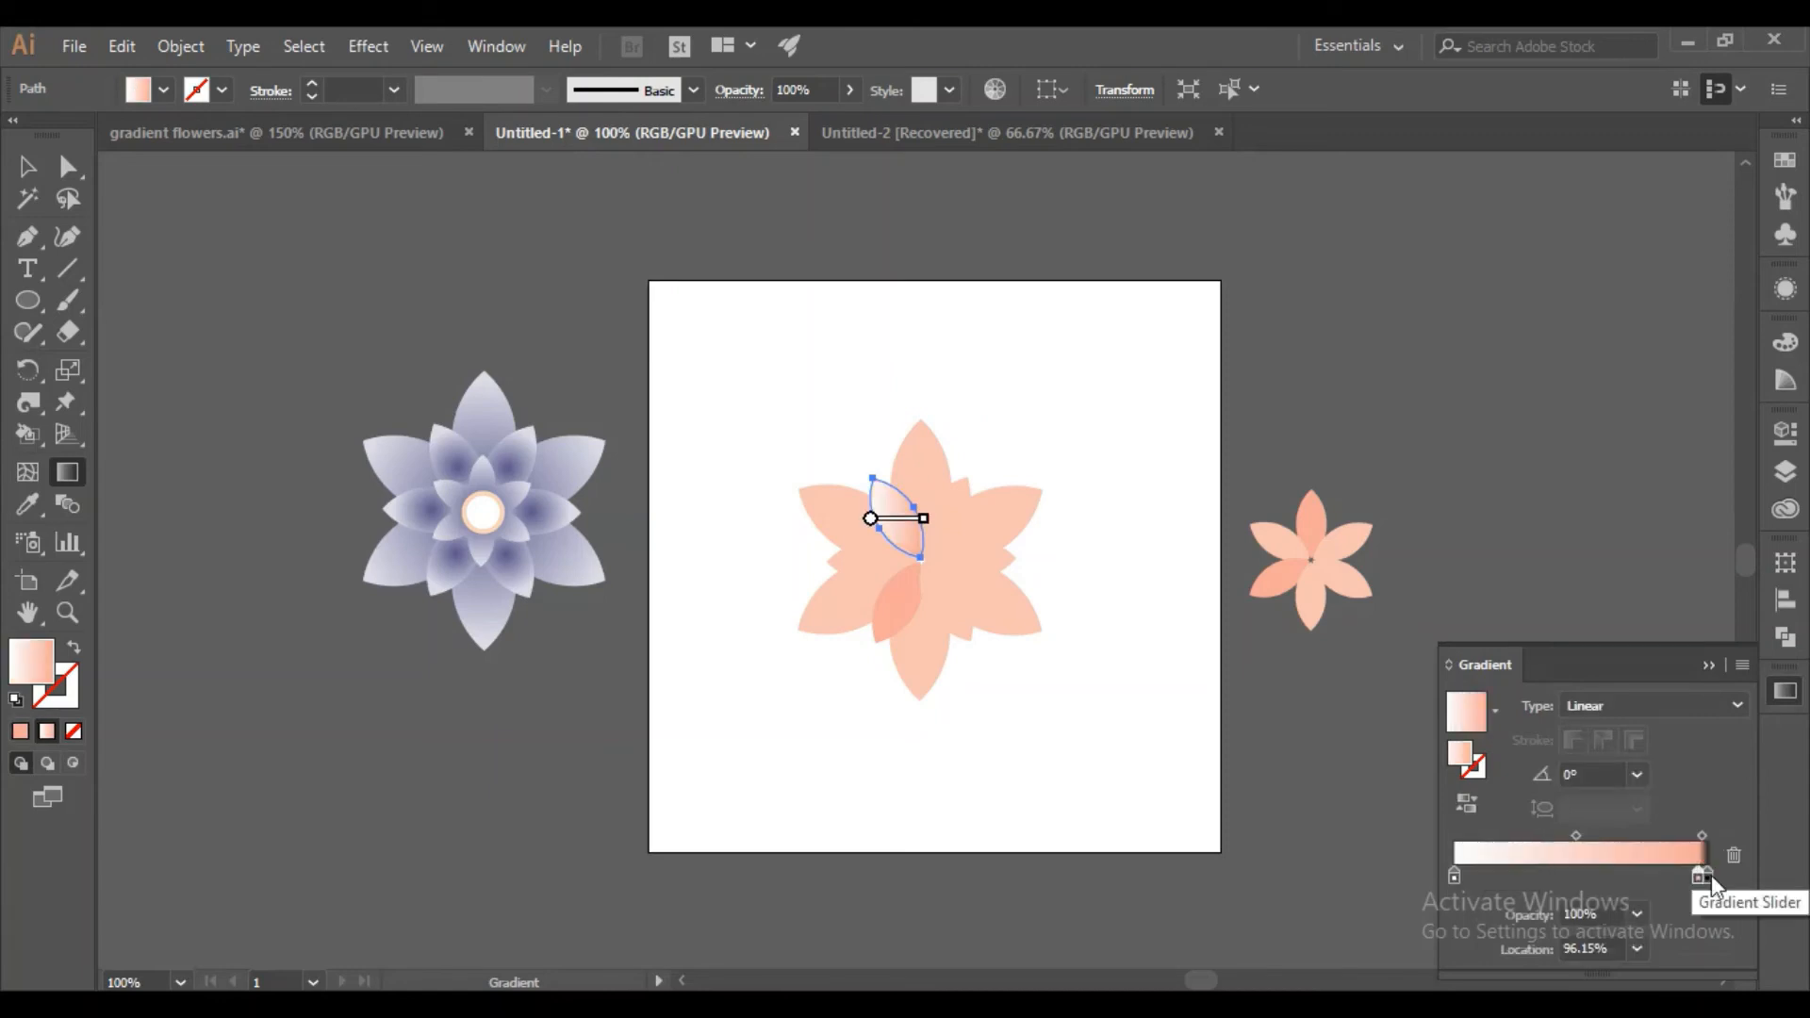
mouse_move(1711, 875)
mouse_down()
mouse_move(1708, 901)
mouse_move(1693, 879)
mouse_move(1712, 875)
mouse_up()
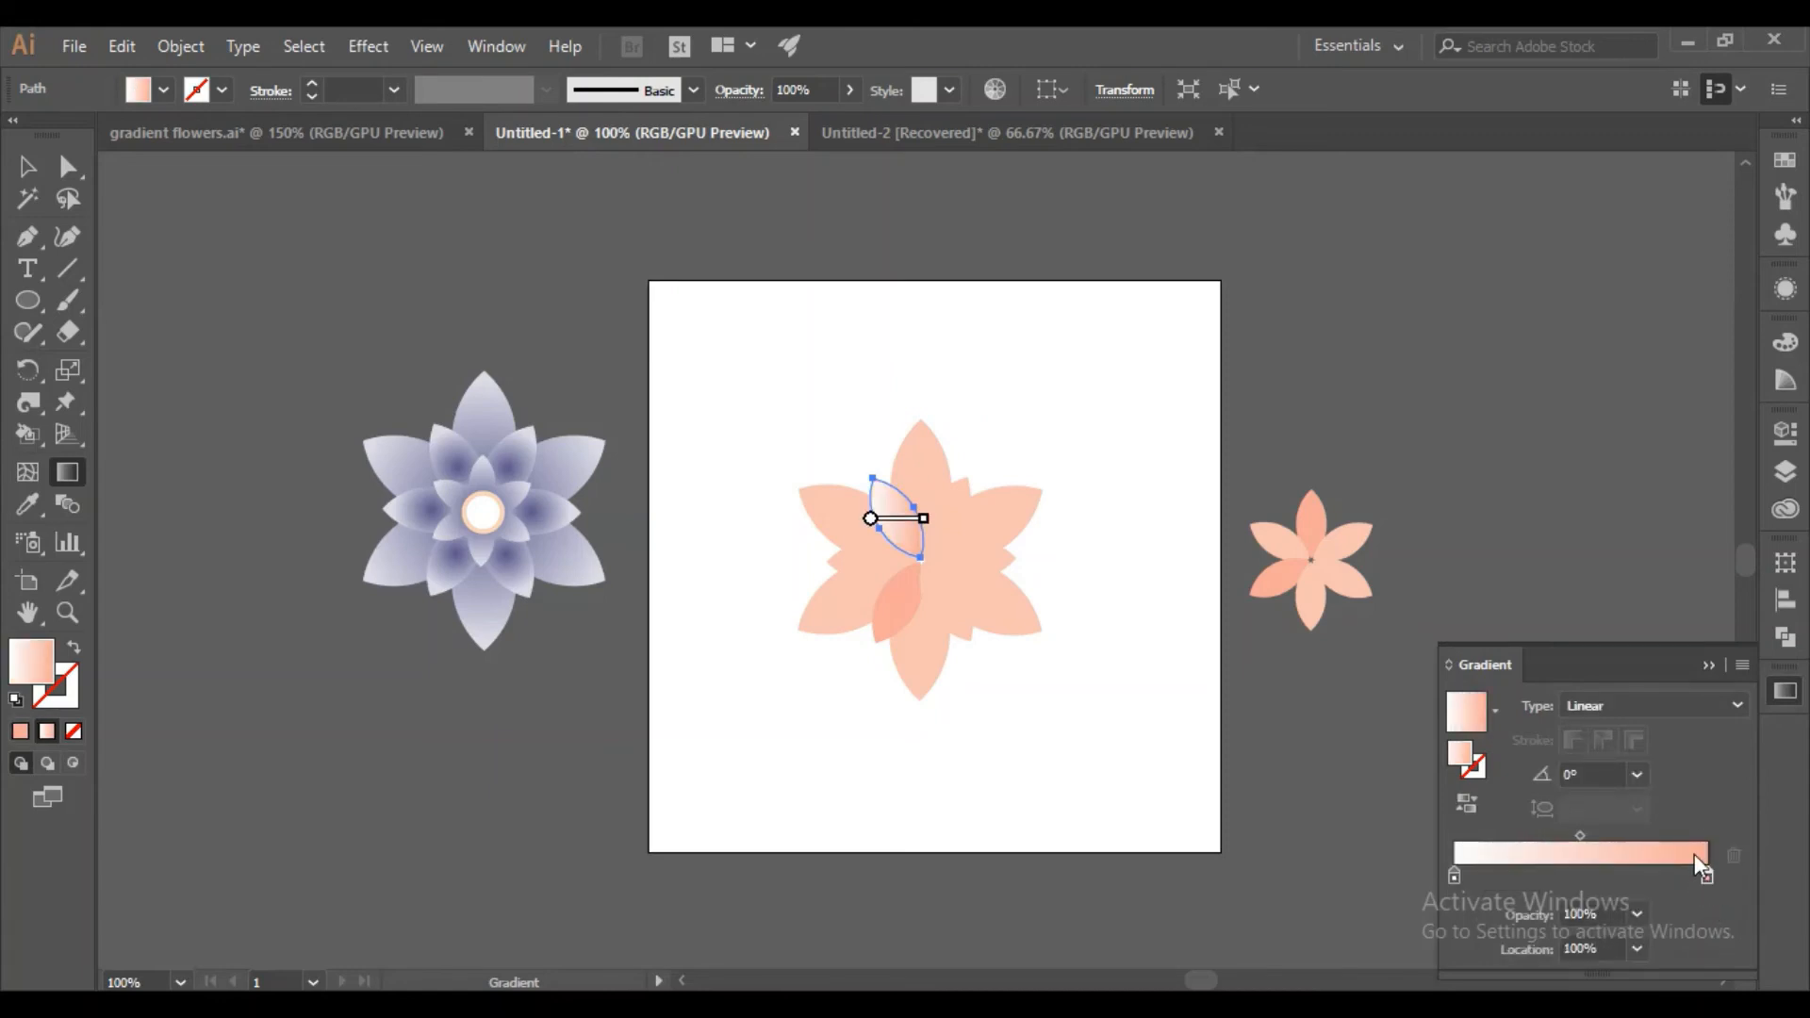
click(1621, 705)
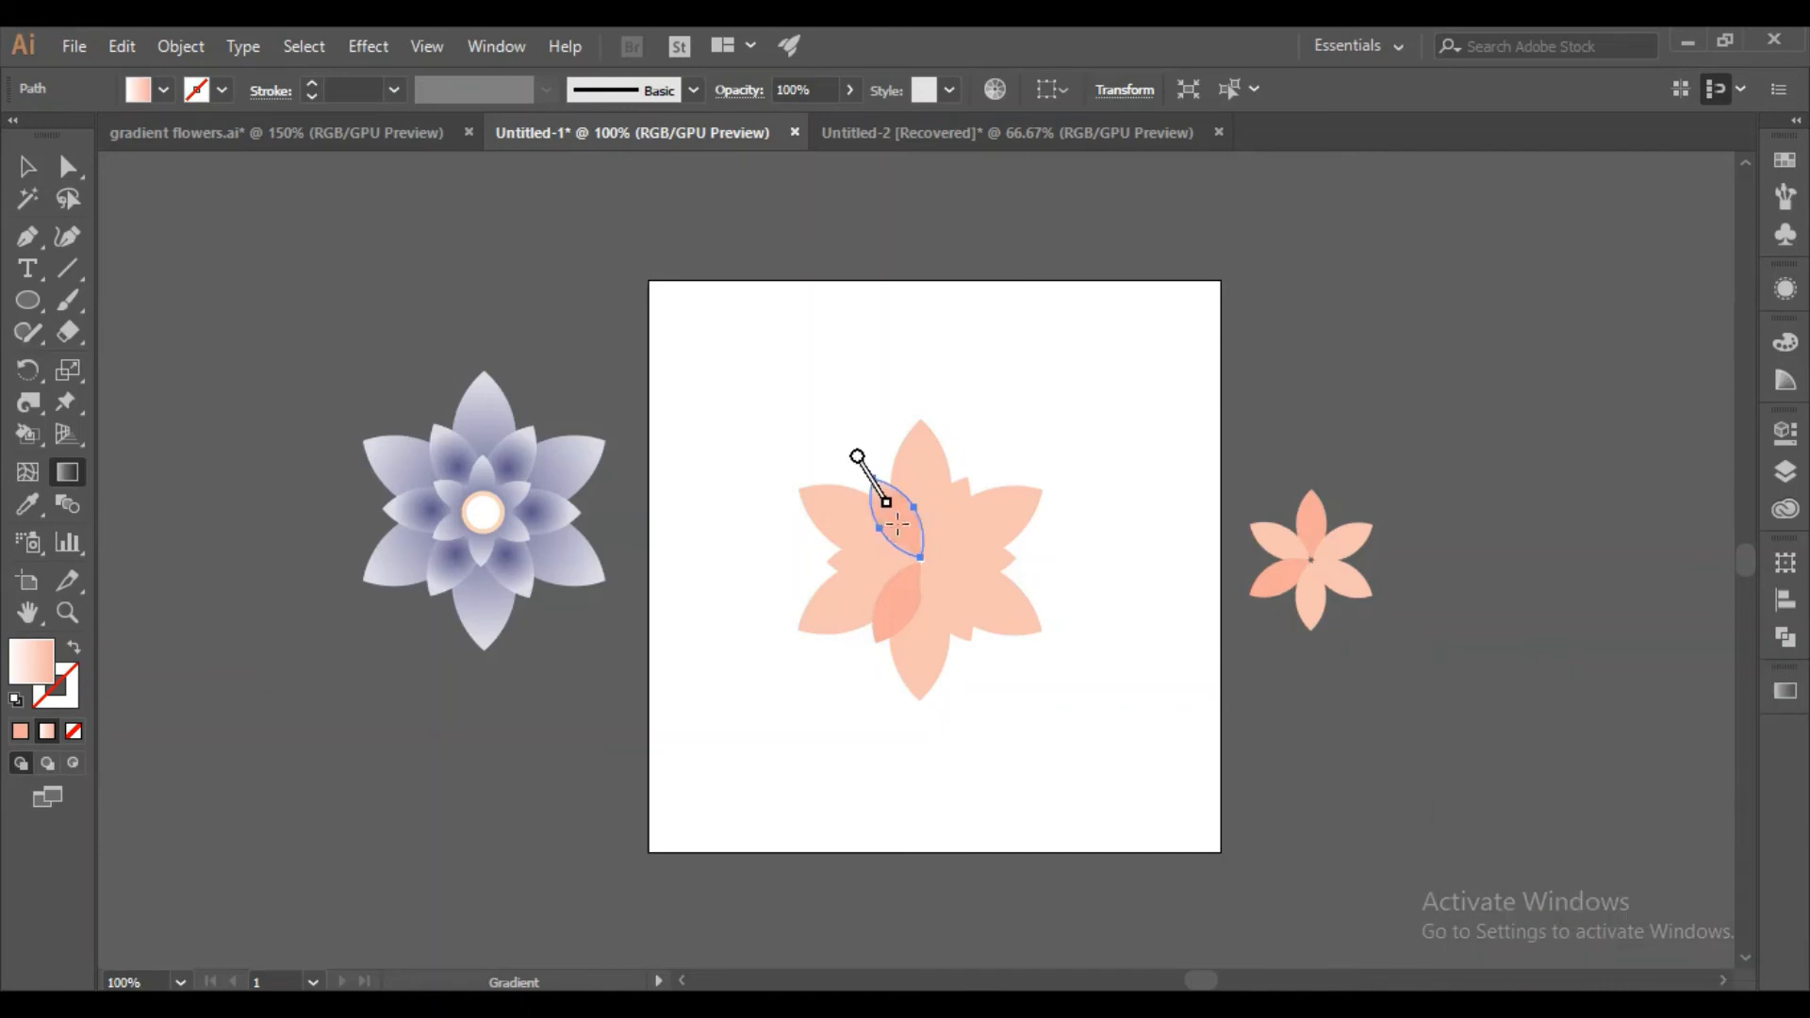
Redirect the upper-left inner petal's gradient along its length, running from white at the tip to peach at the flower's centre.
drag(894, 512, 921, 555)
click(27, 166)
click(607, 478)
click(893, 527)
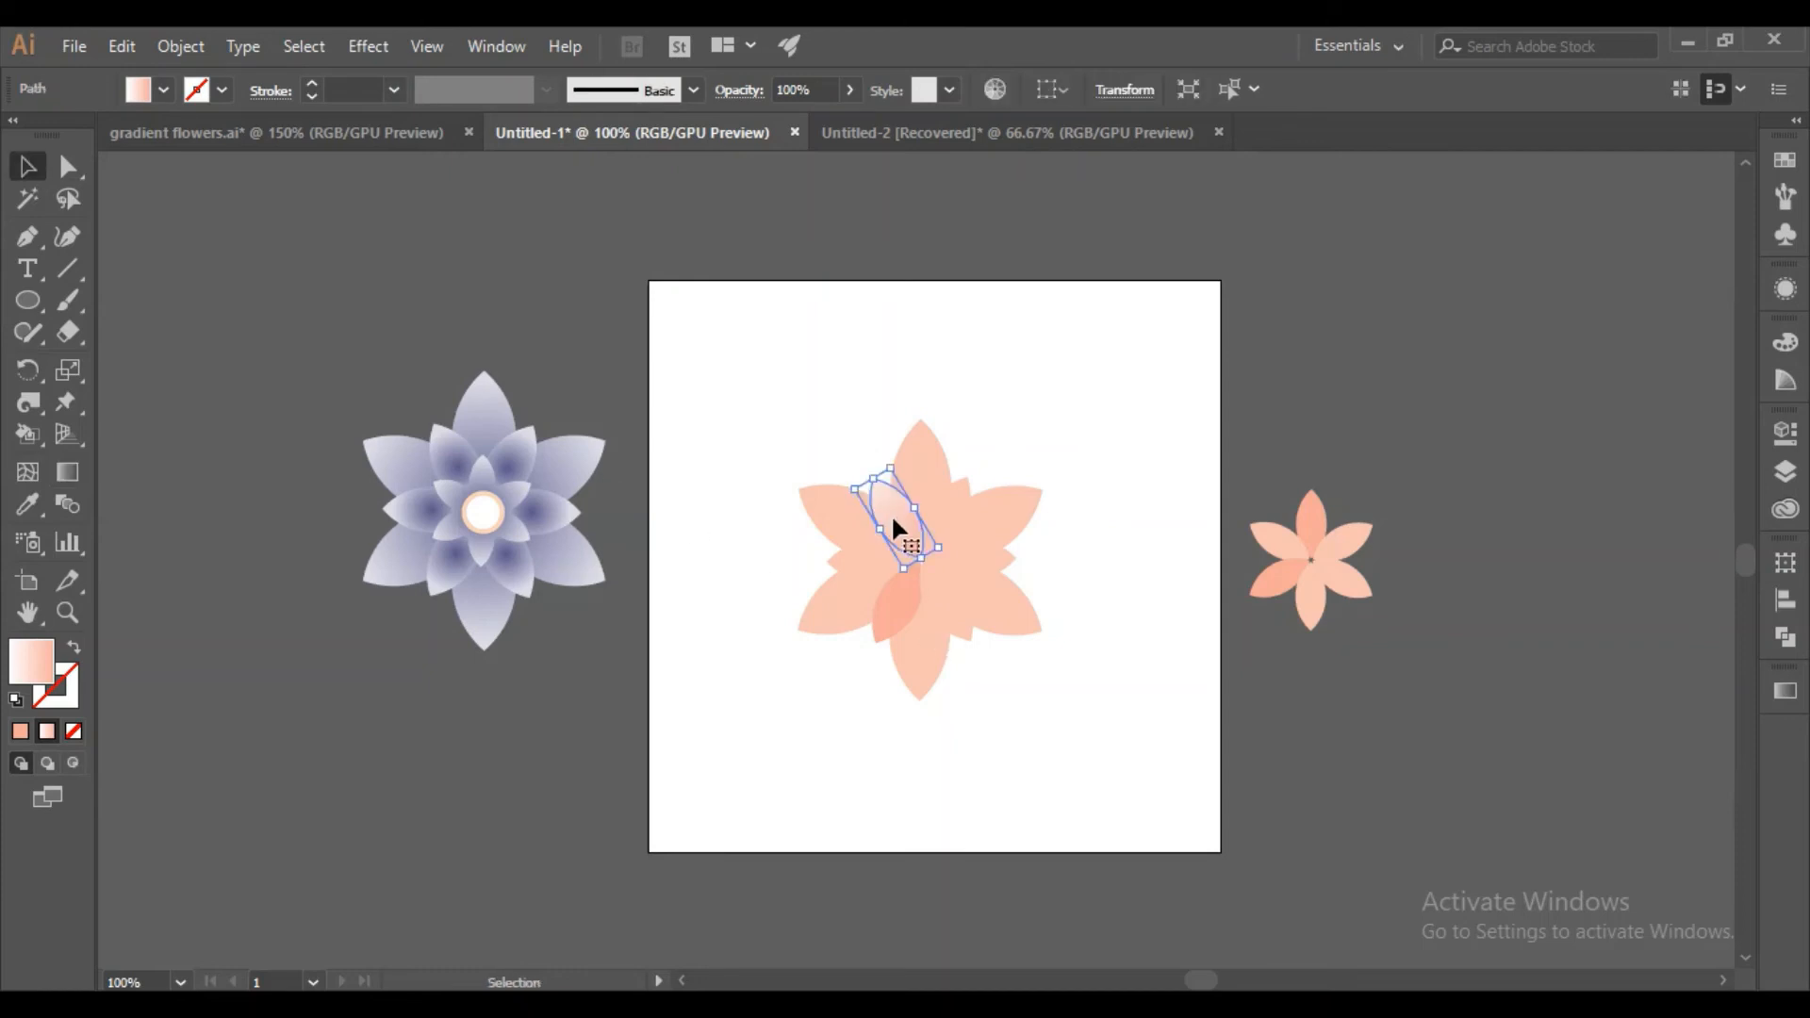
Select the other five inner petals and apply the upper-left petal's gradient to them with the Eyedropper, then deselect everything.
click(870, 561)
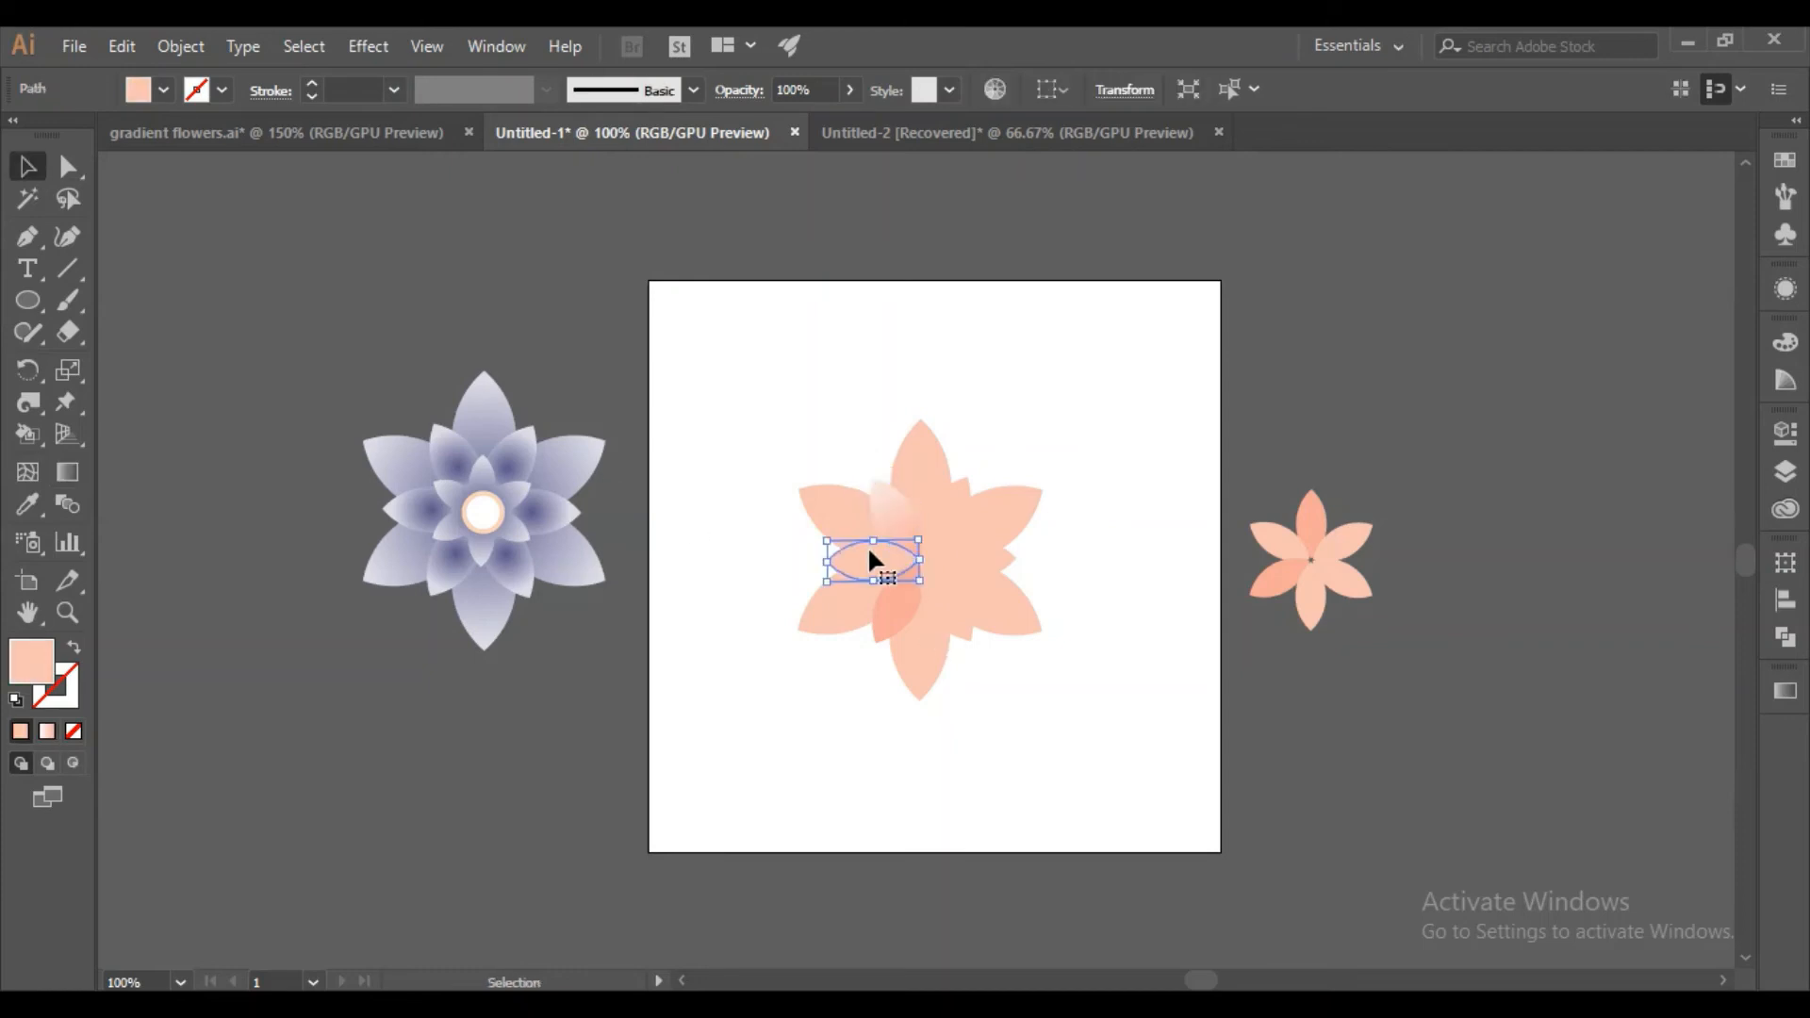
shift+click(904, 615)
shift+click(959, 586)
shift+click(990, 558)
shift+click(955, 534)
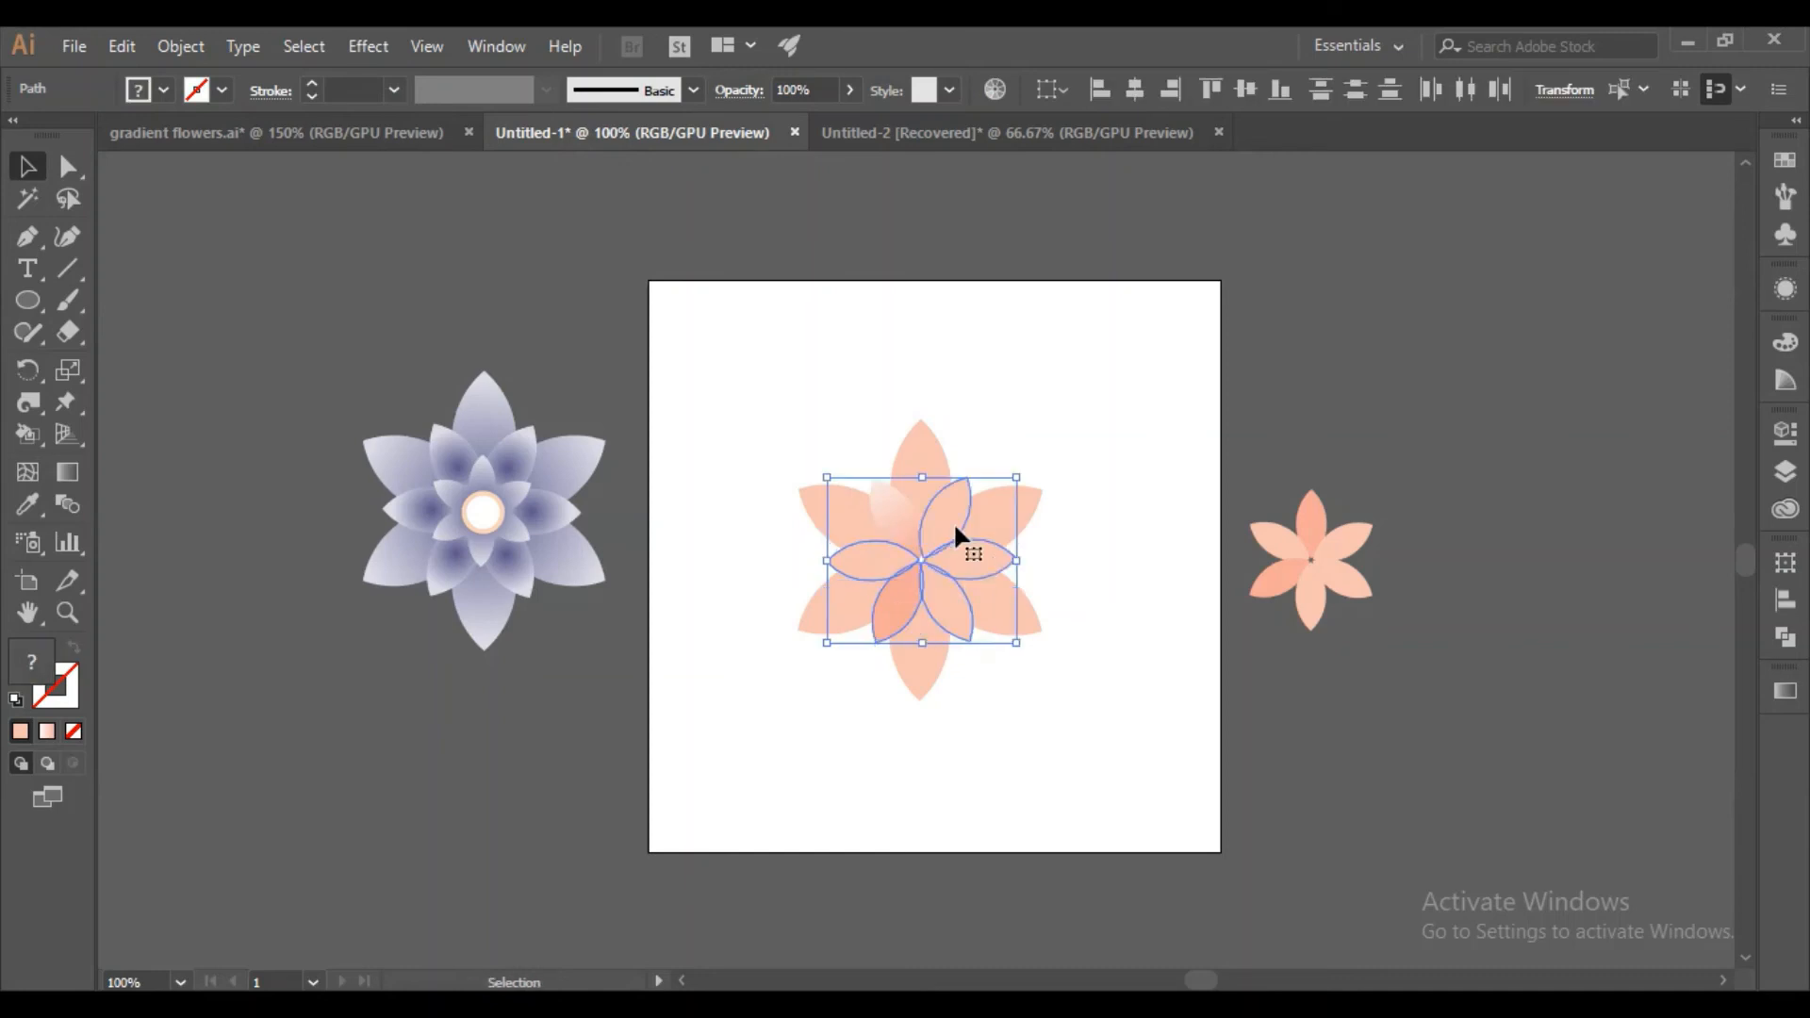
key(i)
click(878, 499)
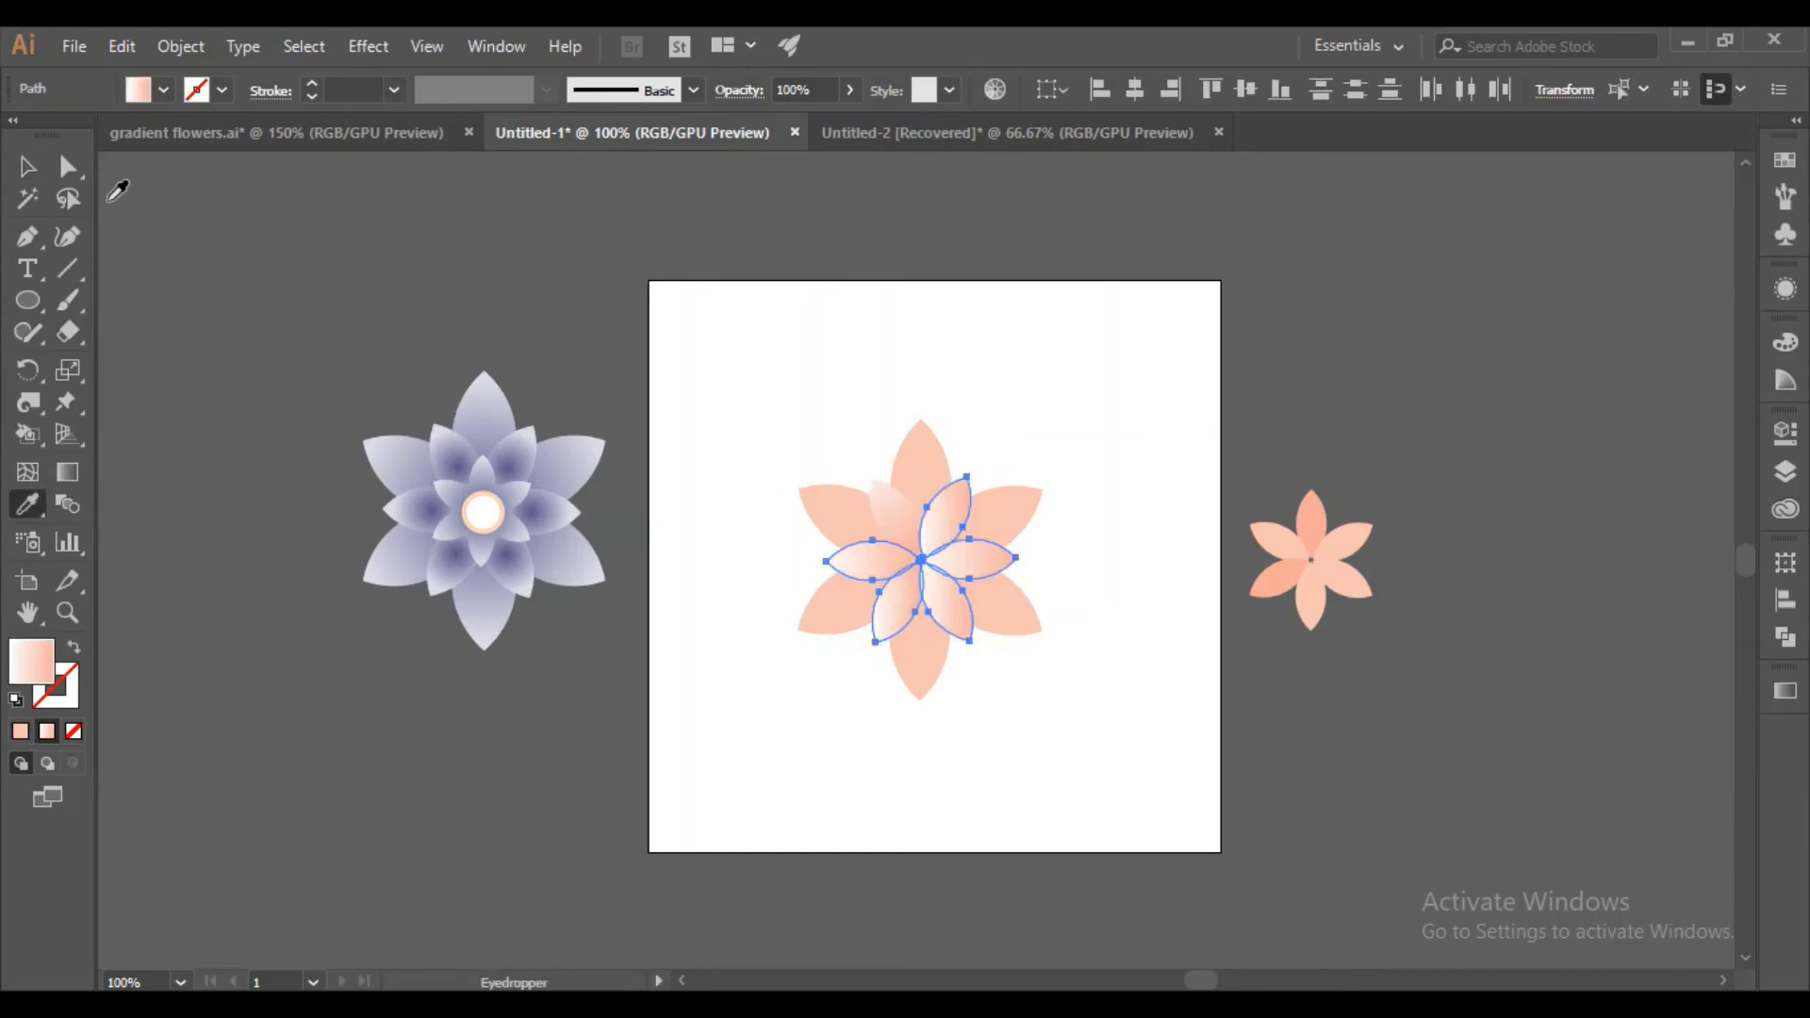
click(28, 168)
click(686, 700)
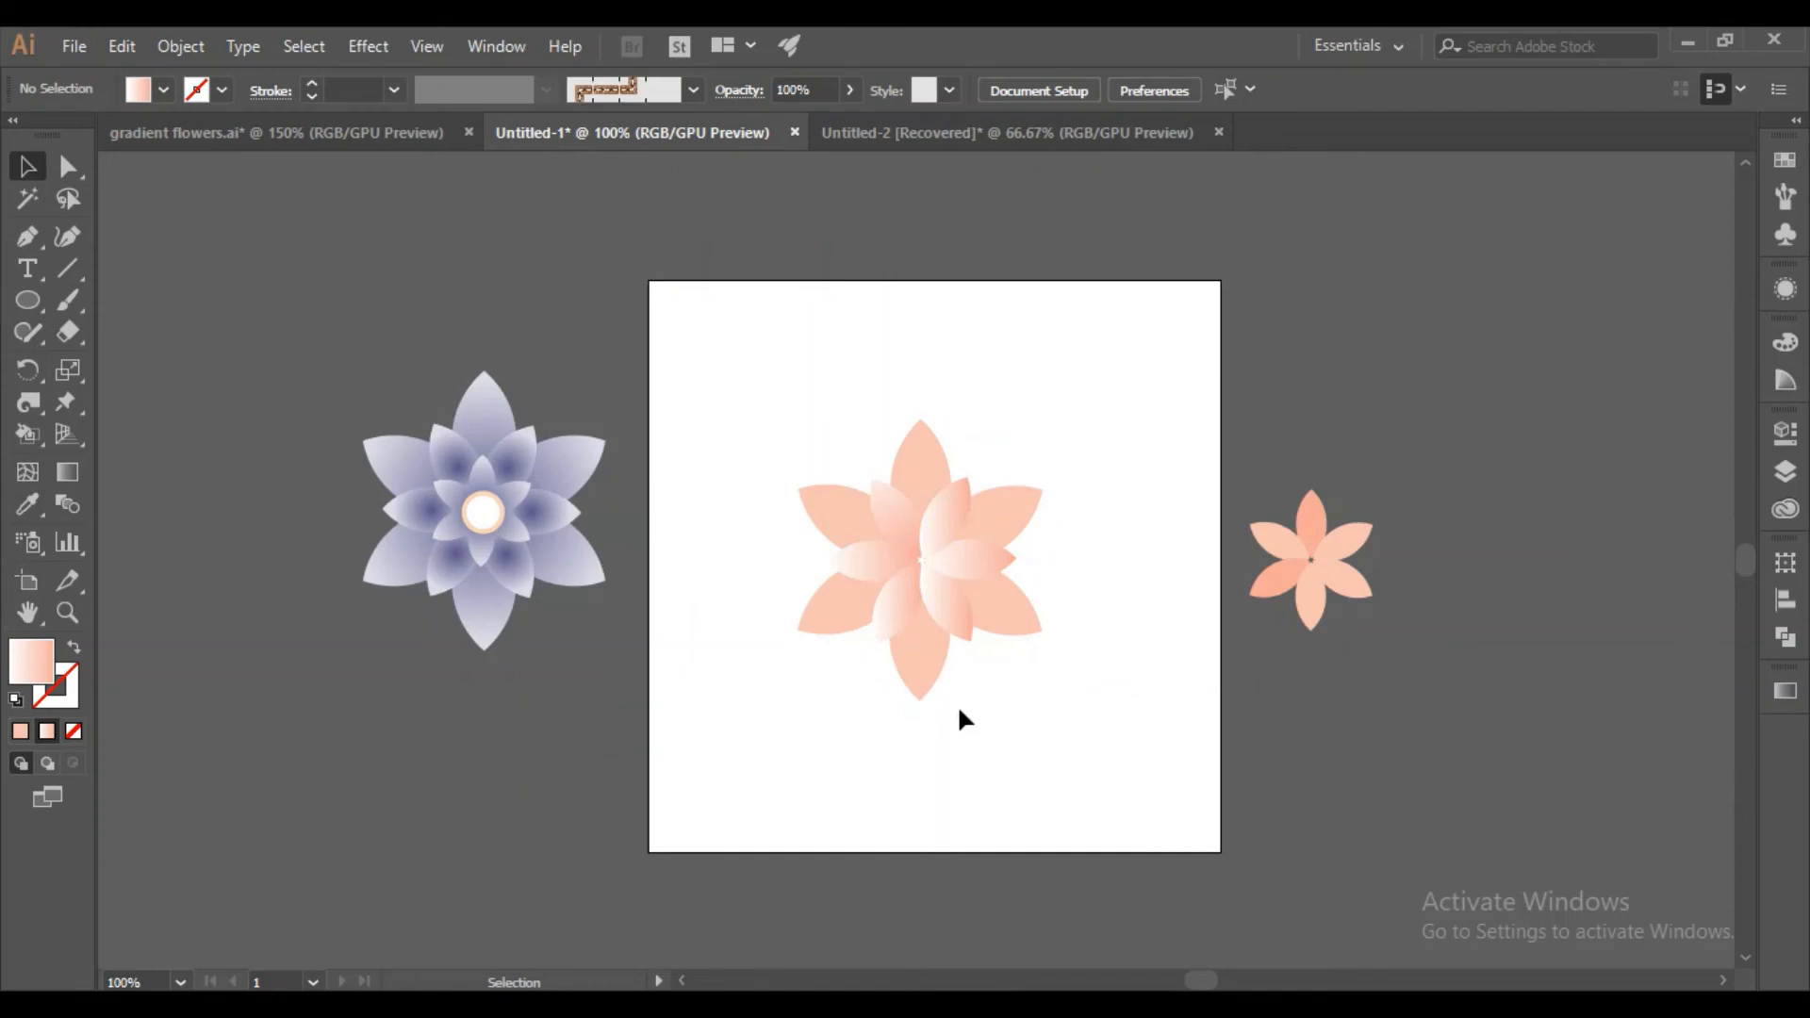
Duplicate the large outer flower in place and scale the copy proportionally from its centre to about half size.
click(980, 545)
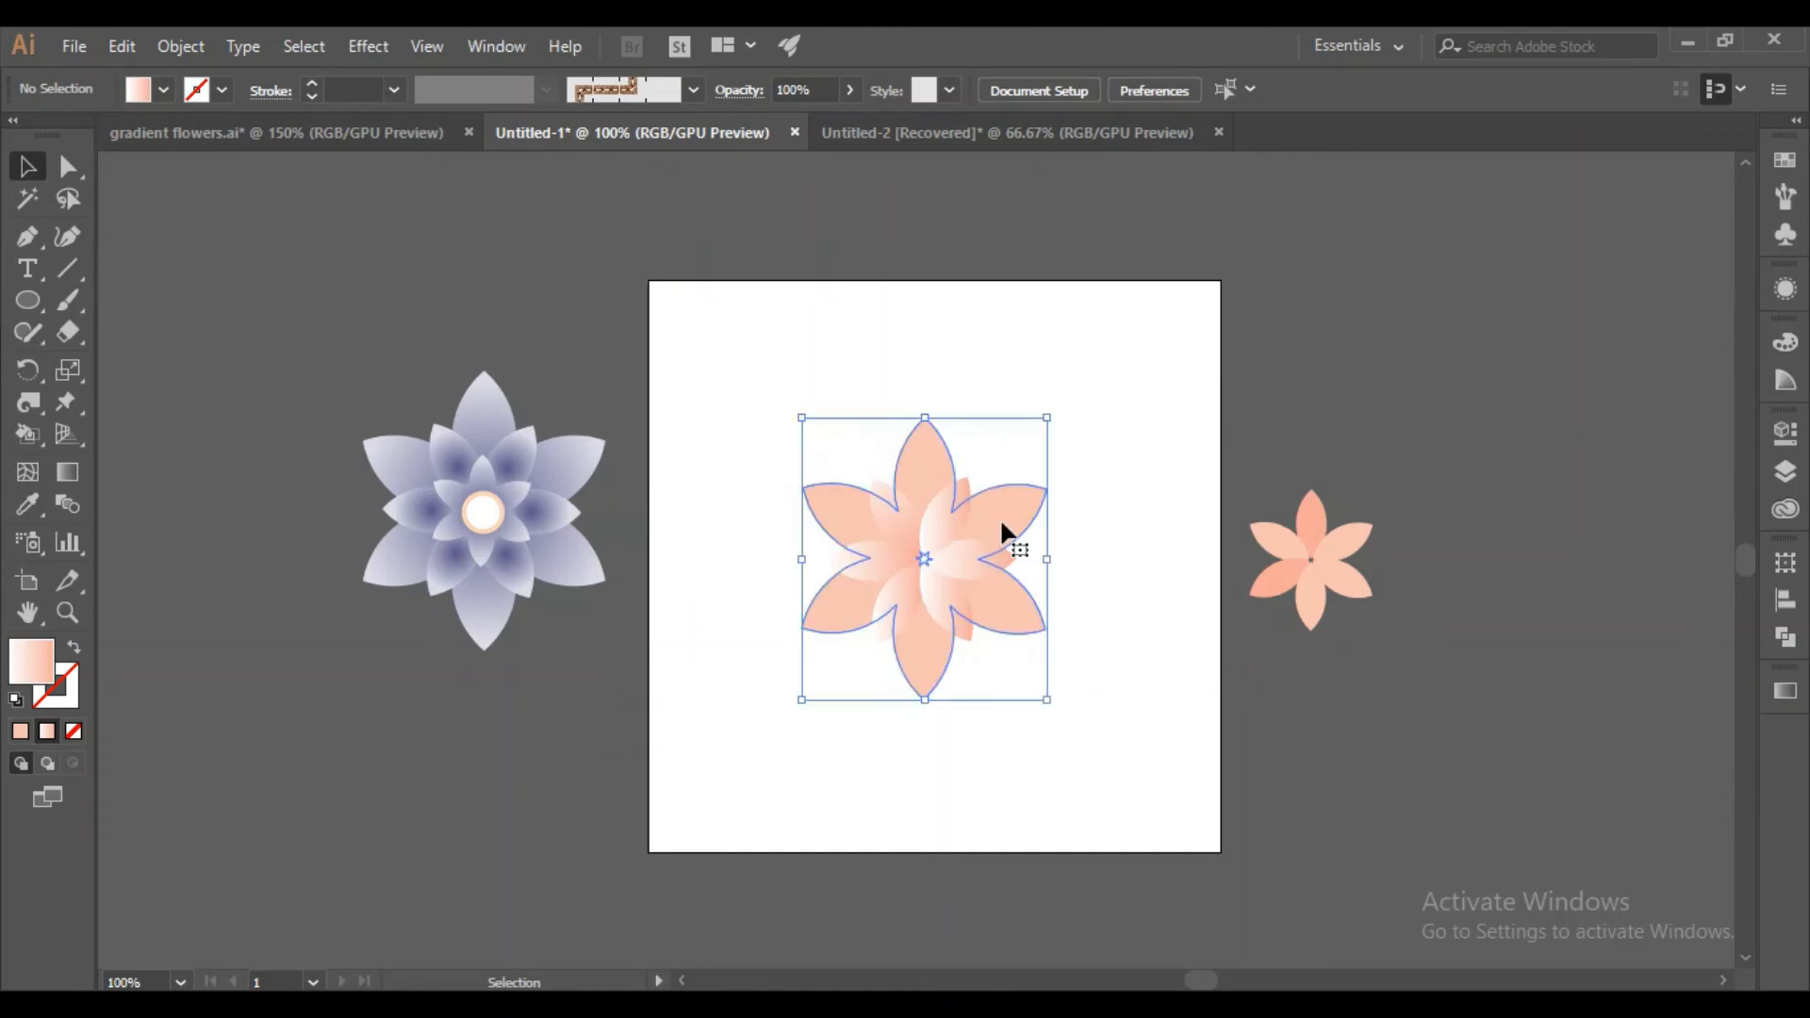
key(a)
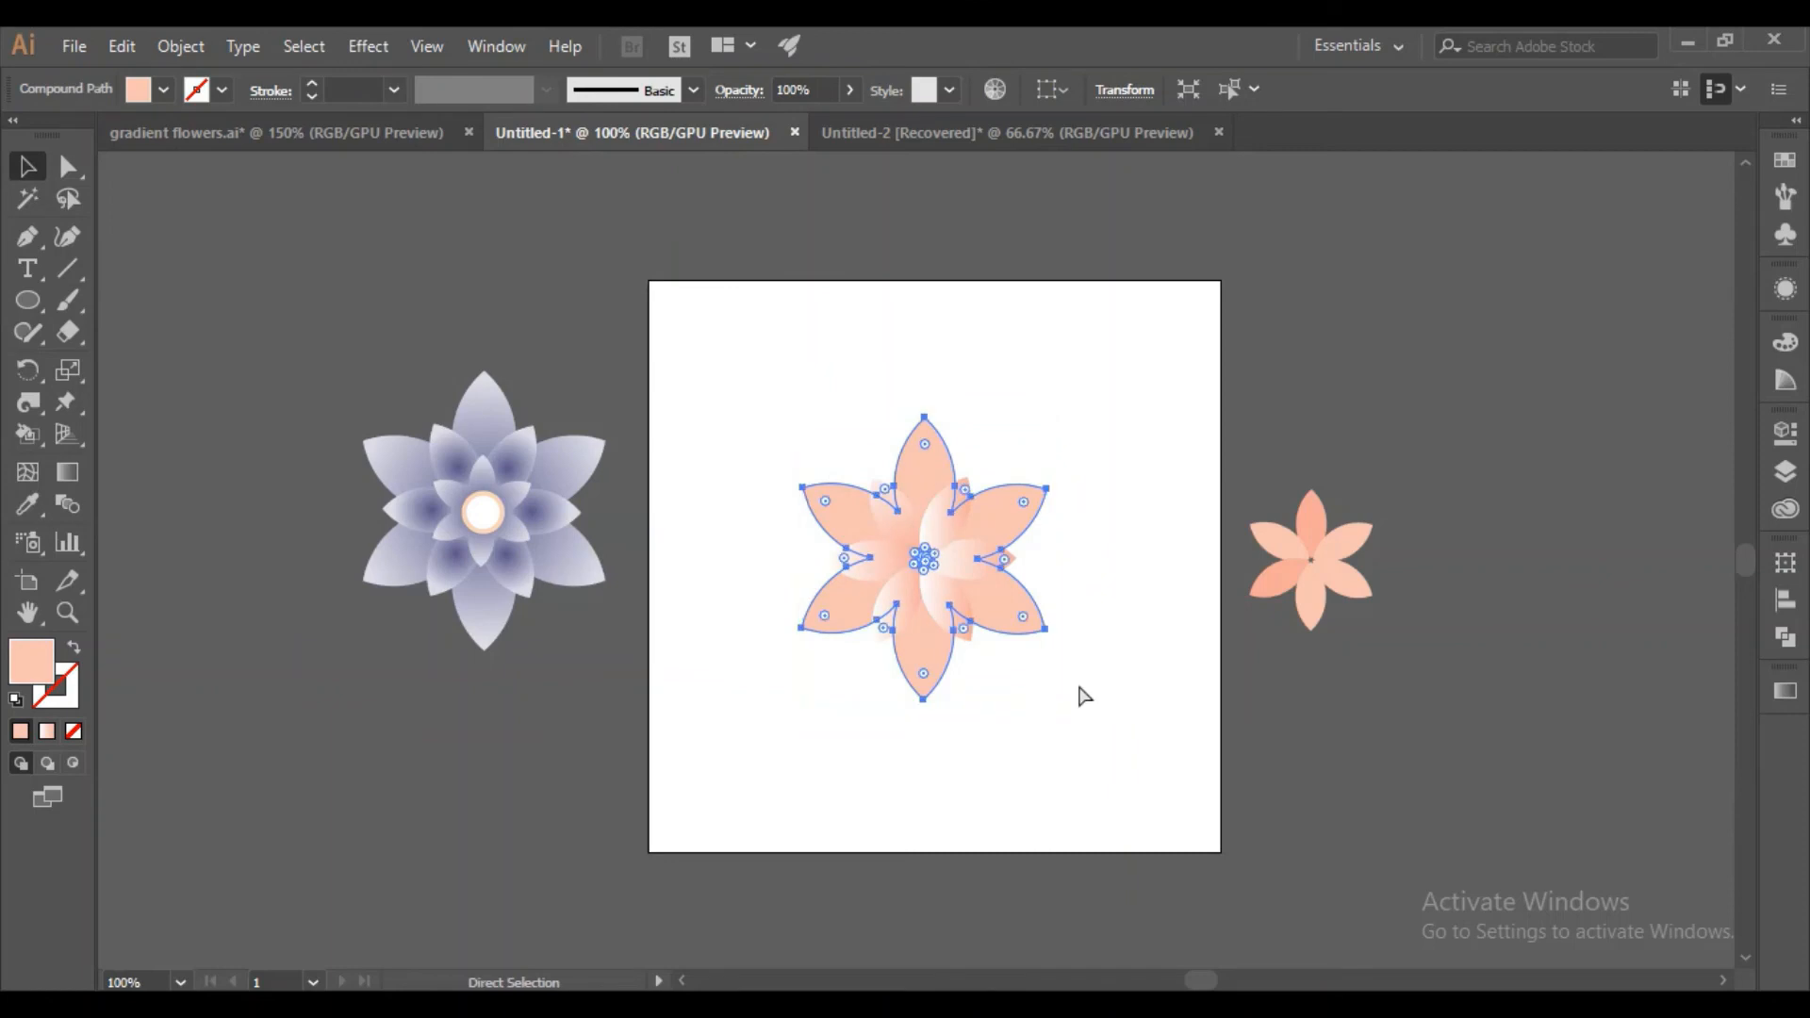
key(v)
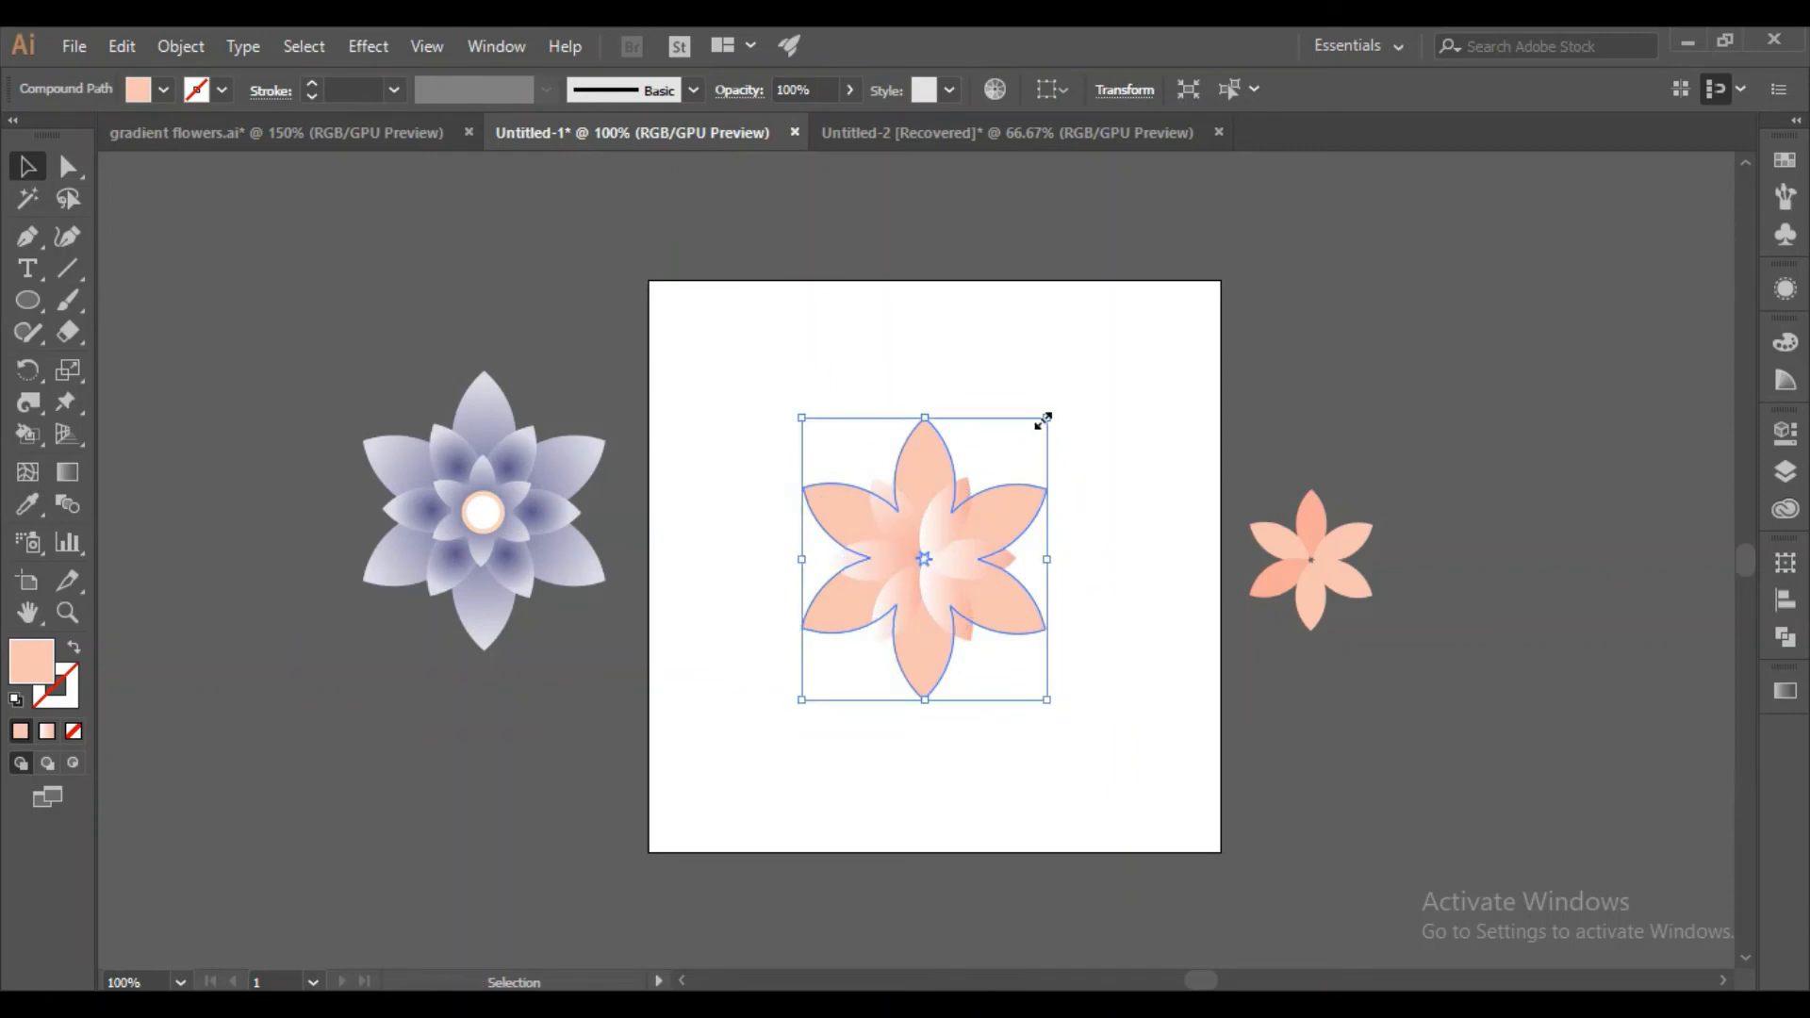
key(shift)
drag(1044, 421, 1015, 494)
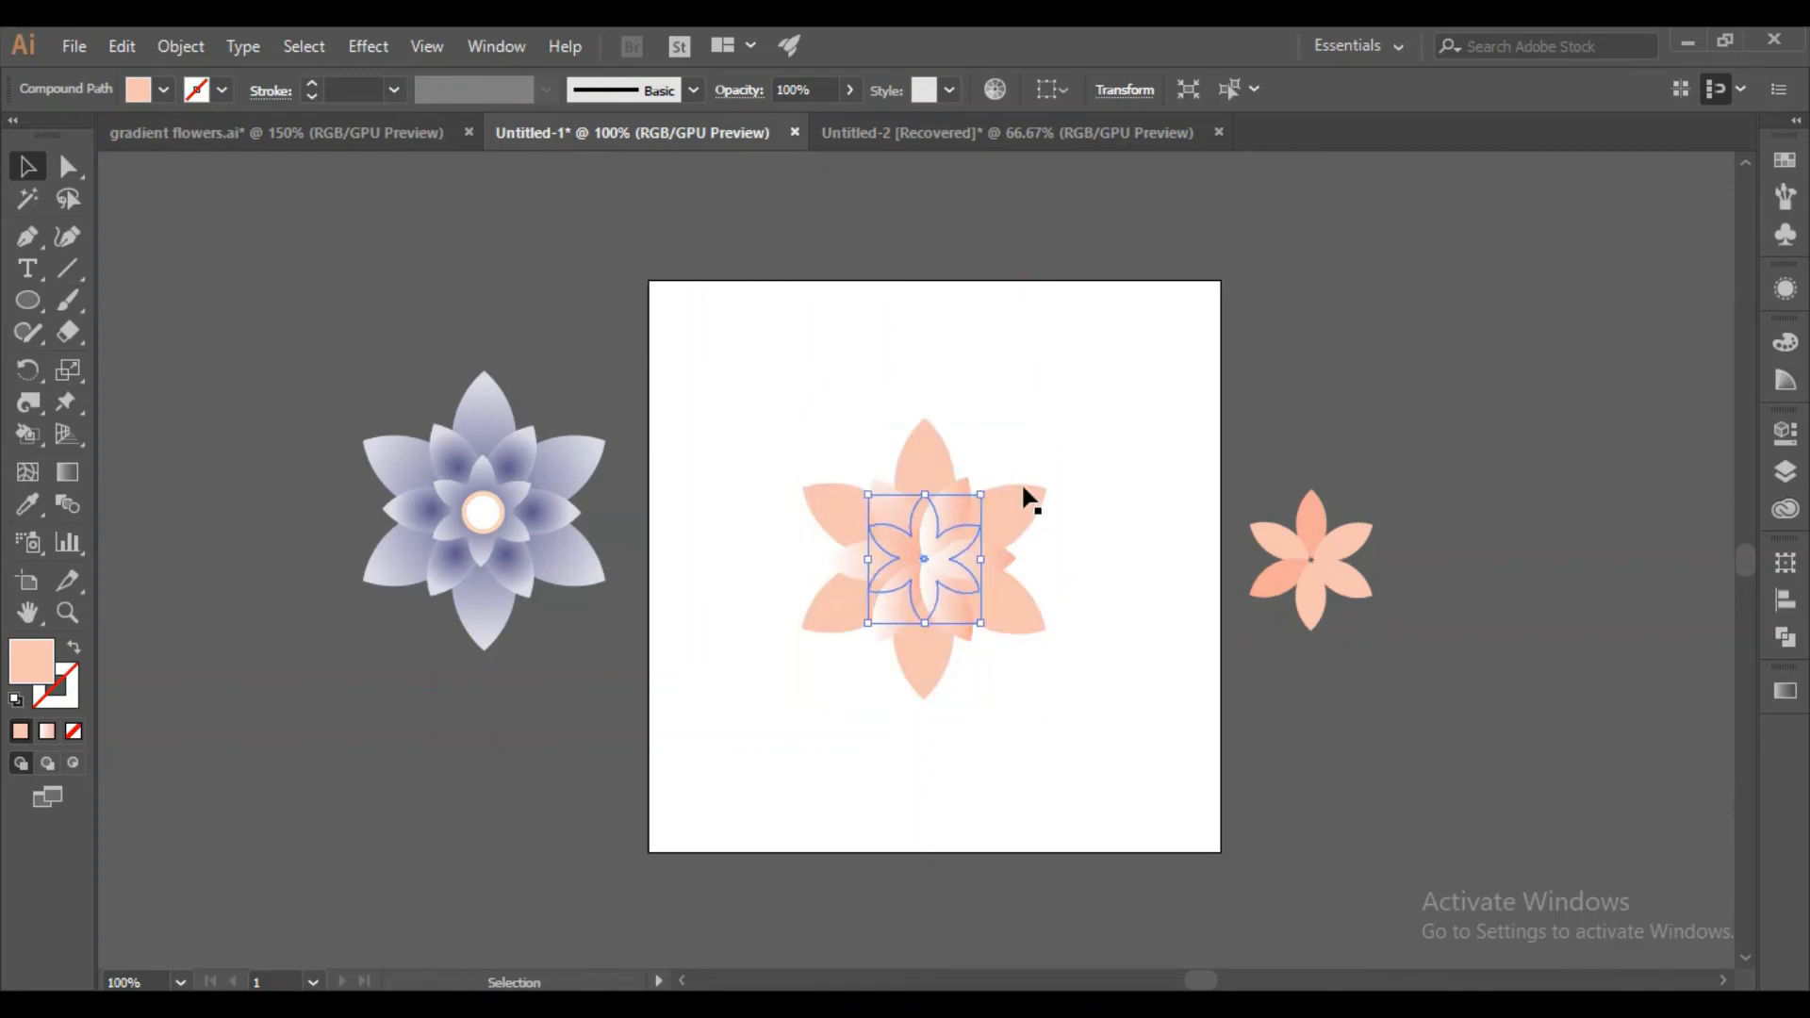
Bring the small copied flower to the front, above the gradient petals.
key(i)
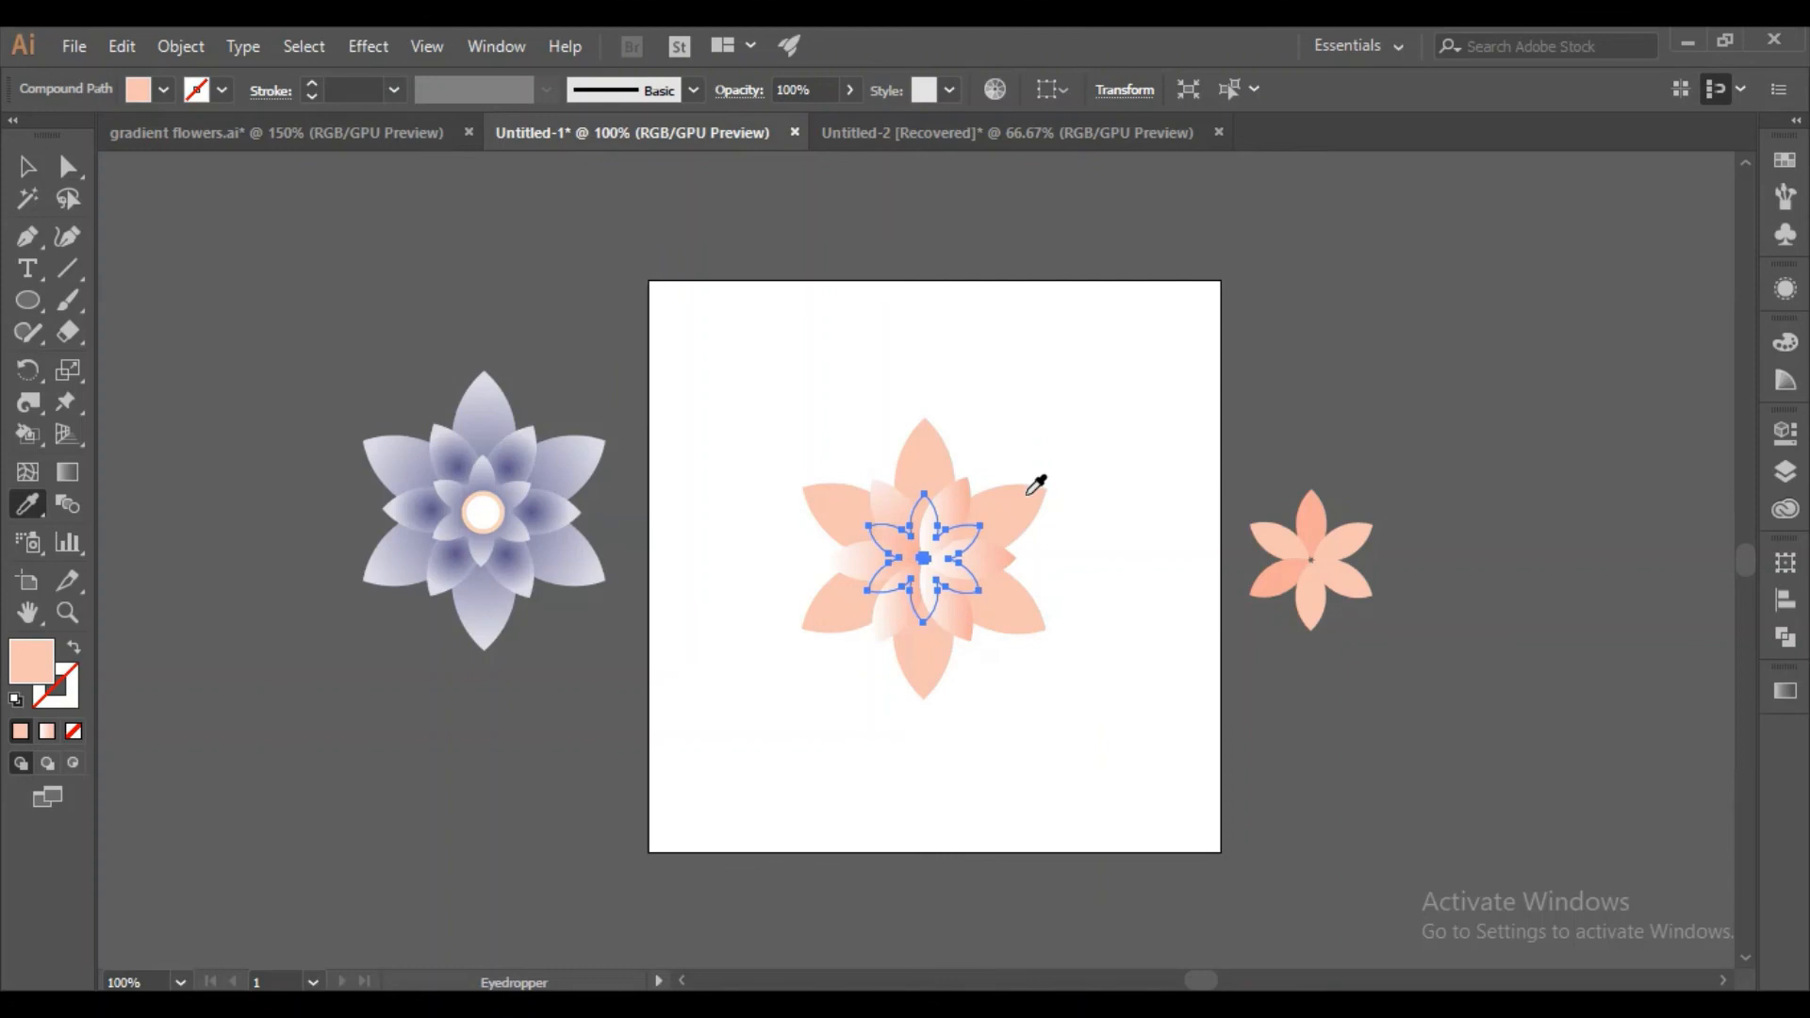
right_click(927, 549)
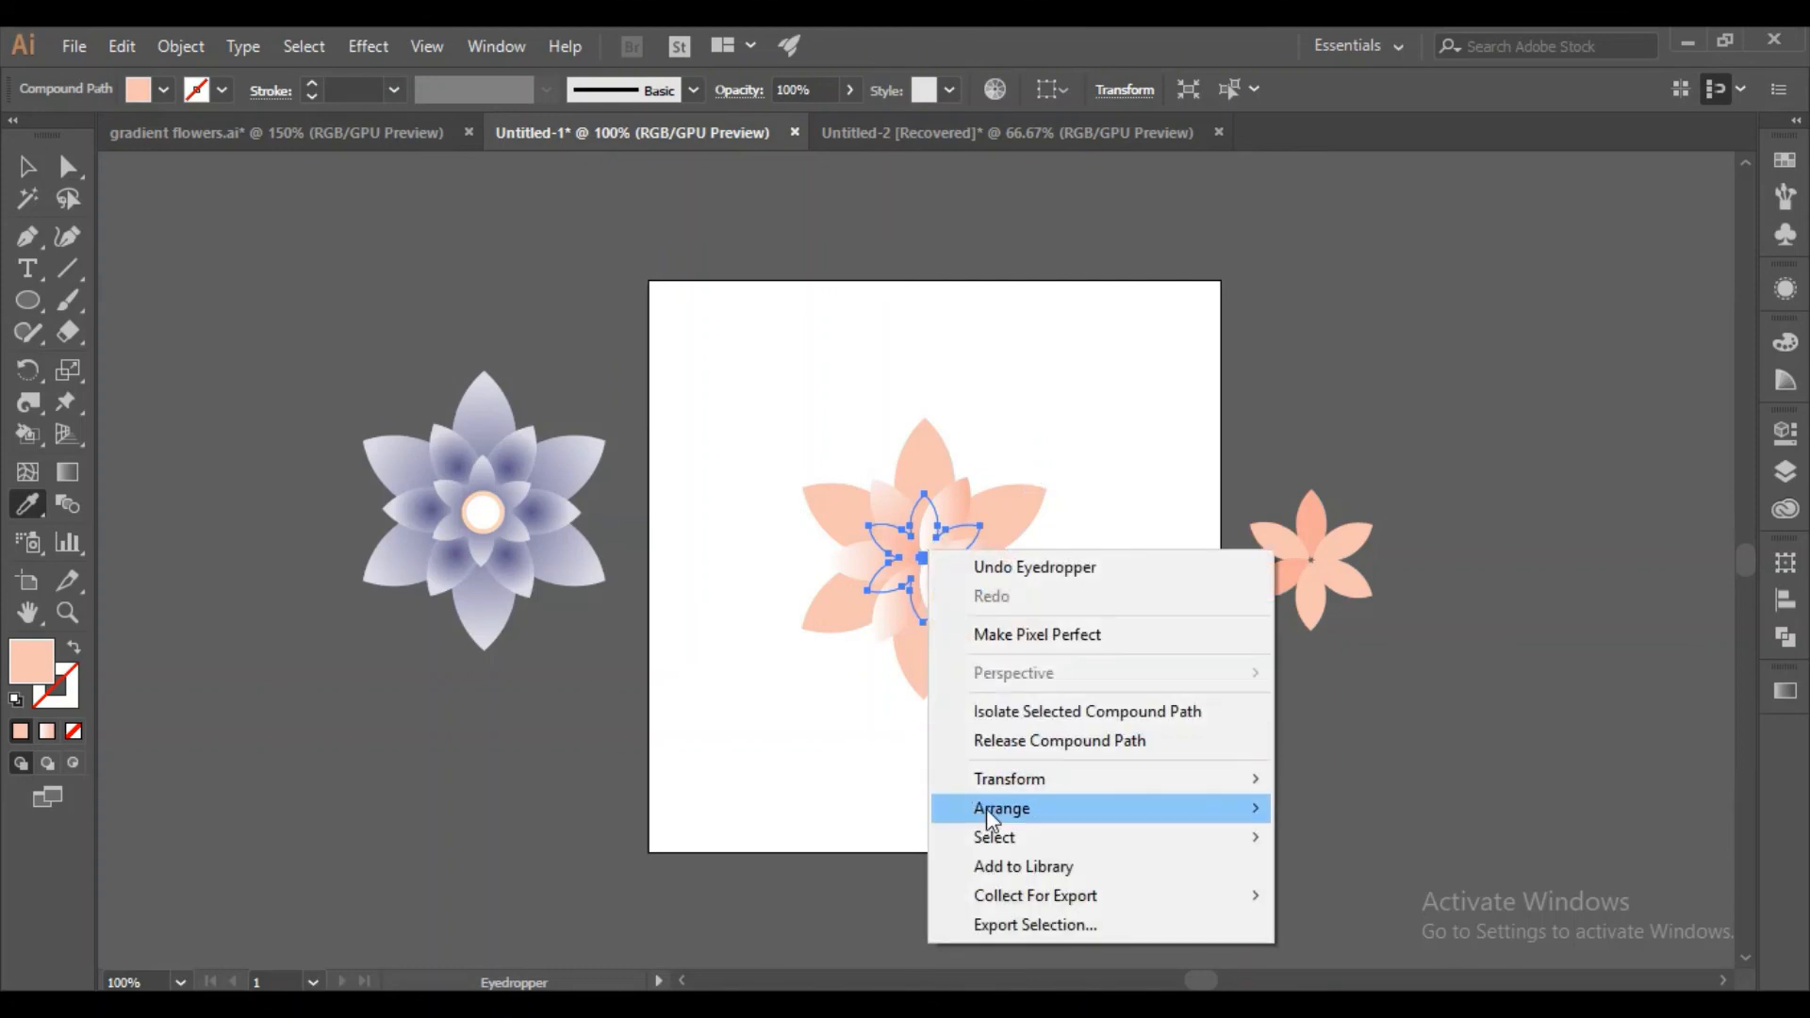
mouse_move(986, 809)
click(1410, 835)
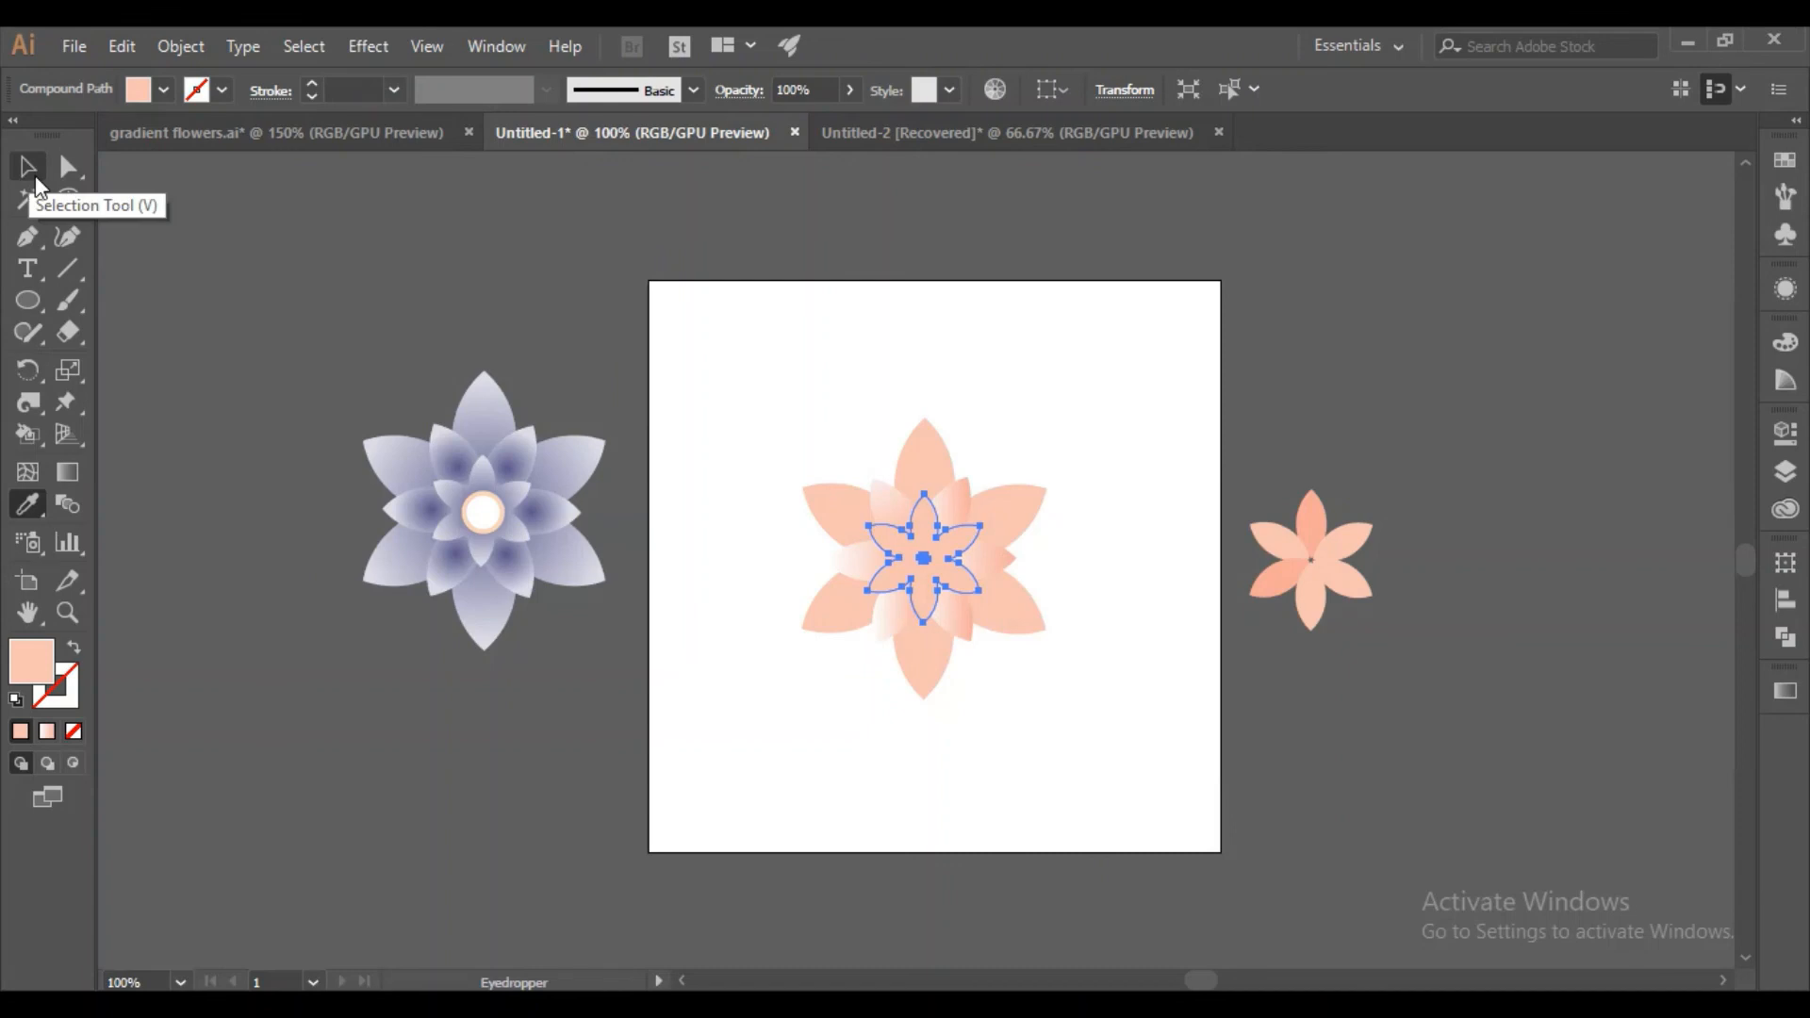
Set the small centre flower's fill colour to F9BCAF and deselect it.
double_click(38, 670)
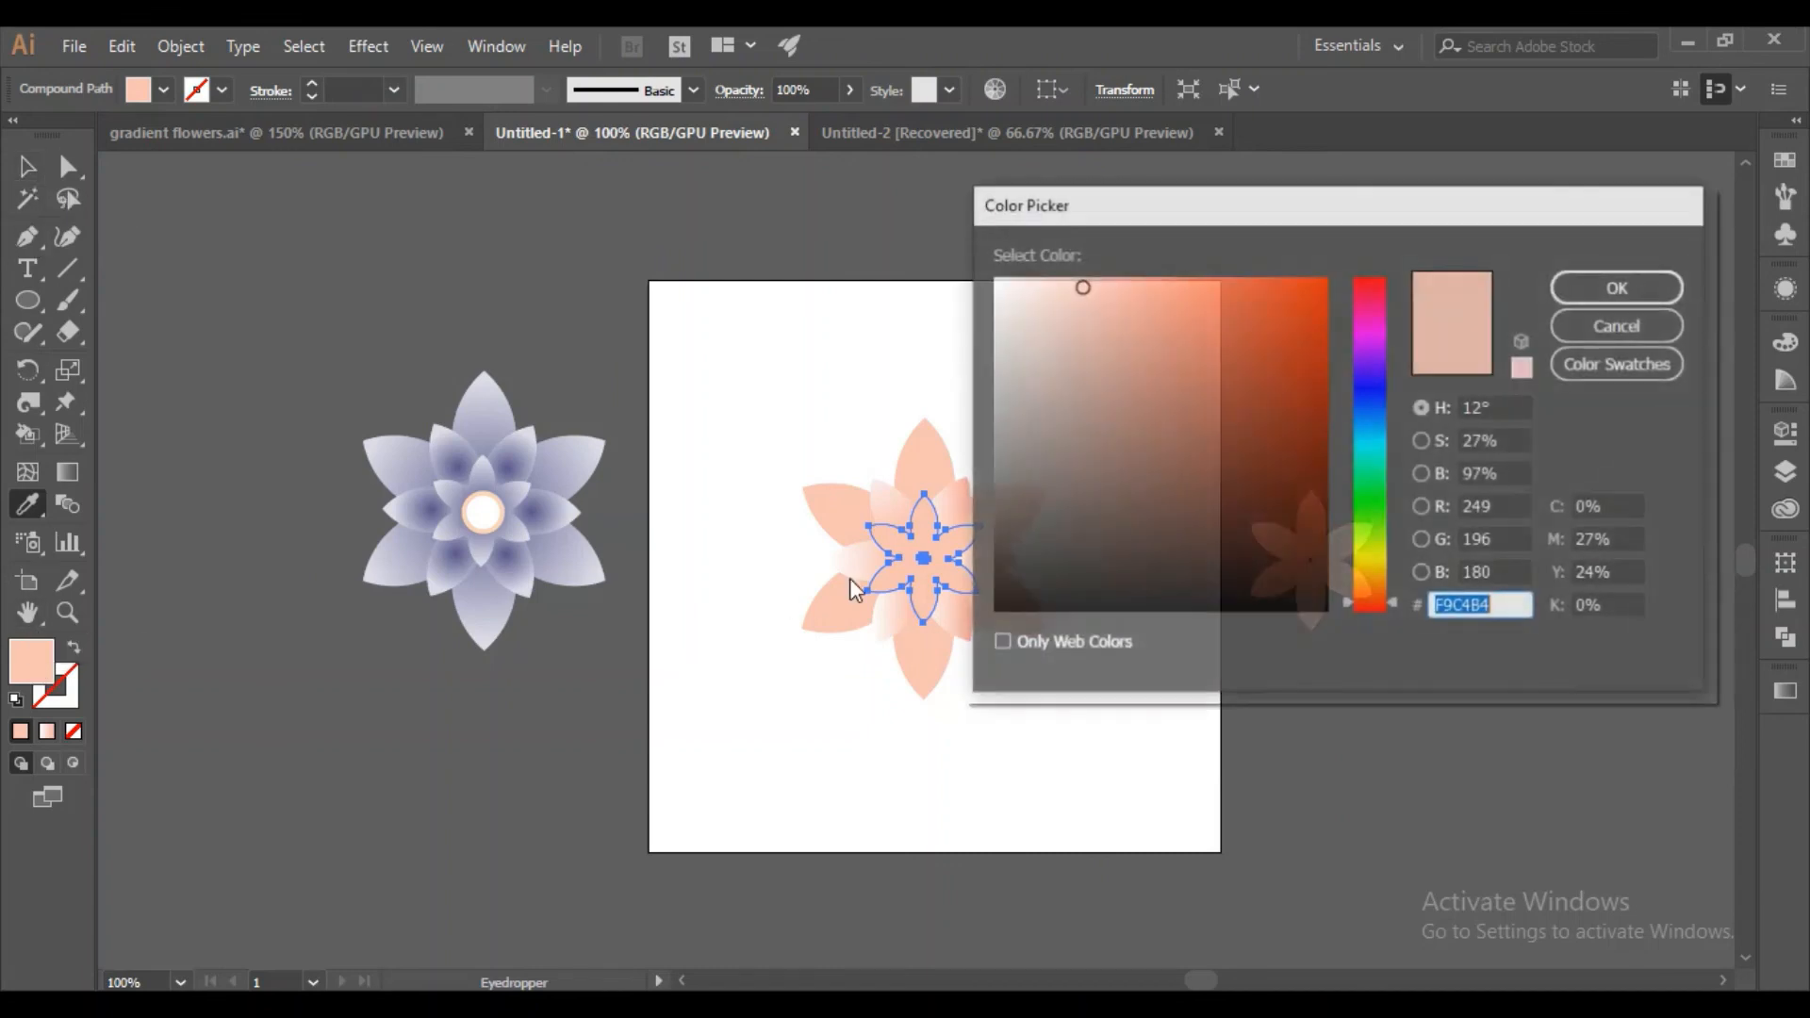
click(1091, 283)
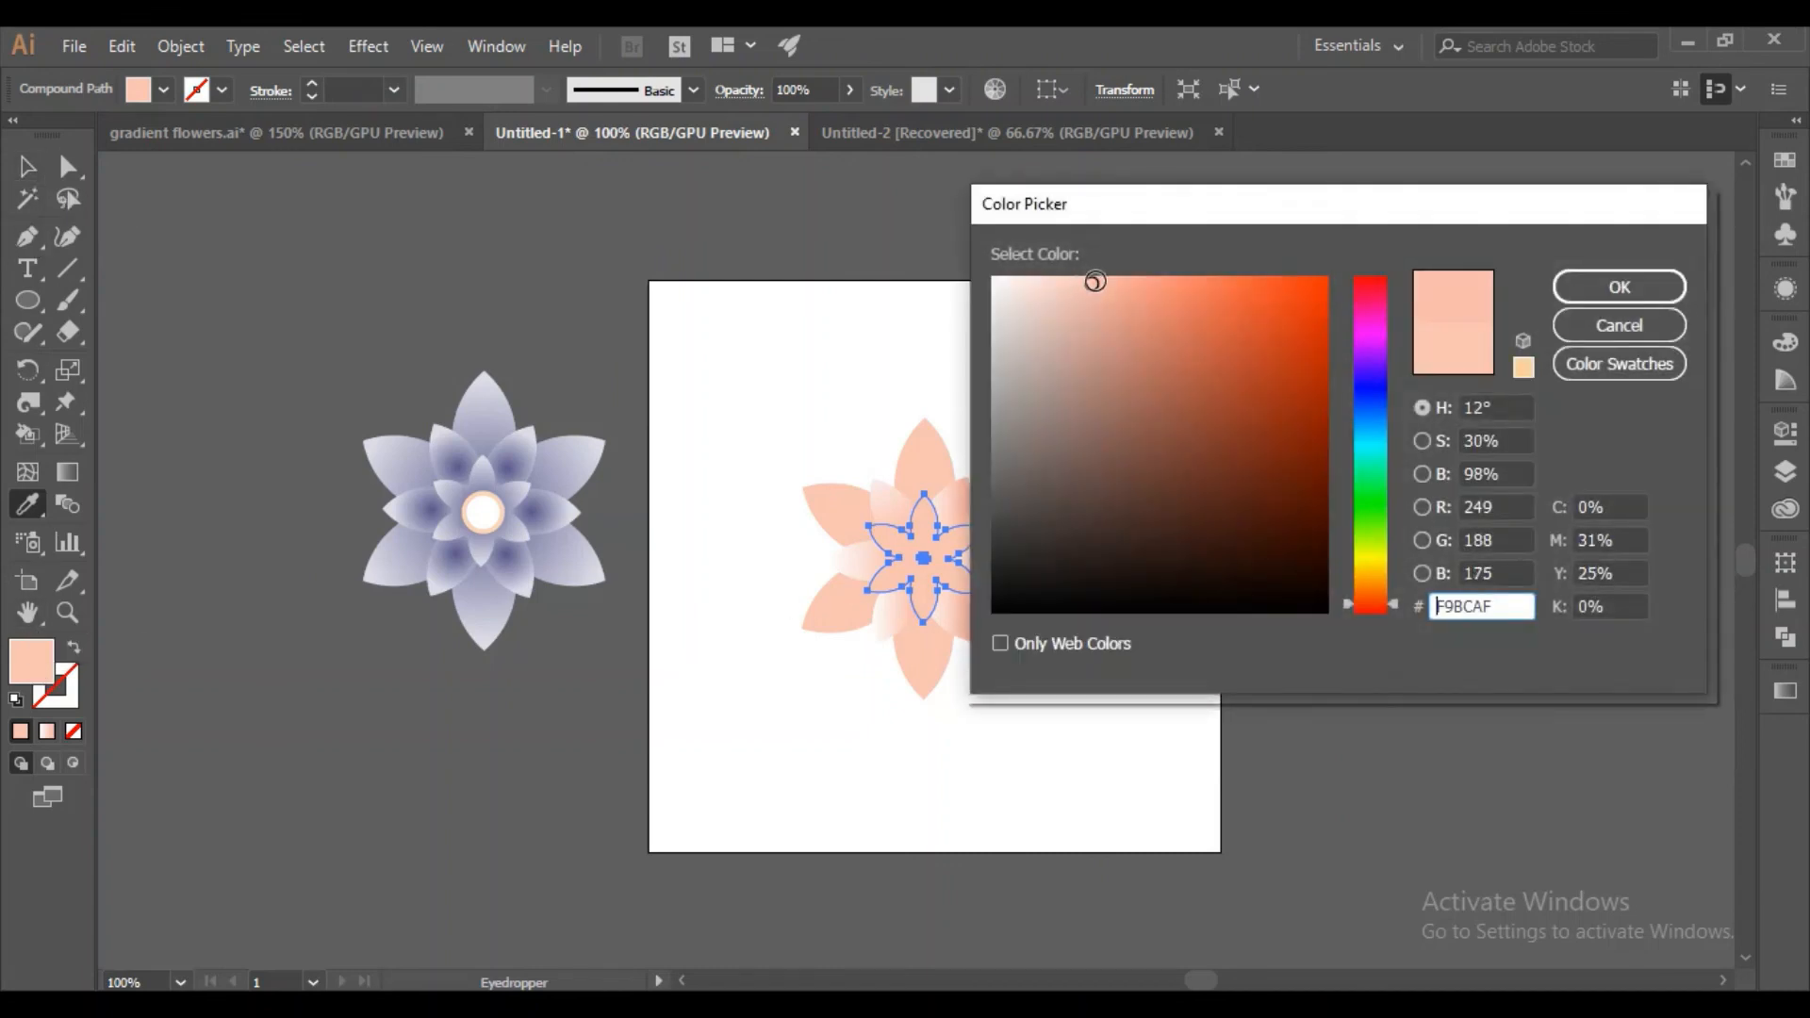
click(1612, 288)
click(25, 168)
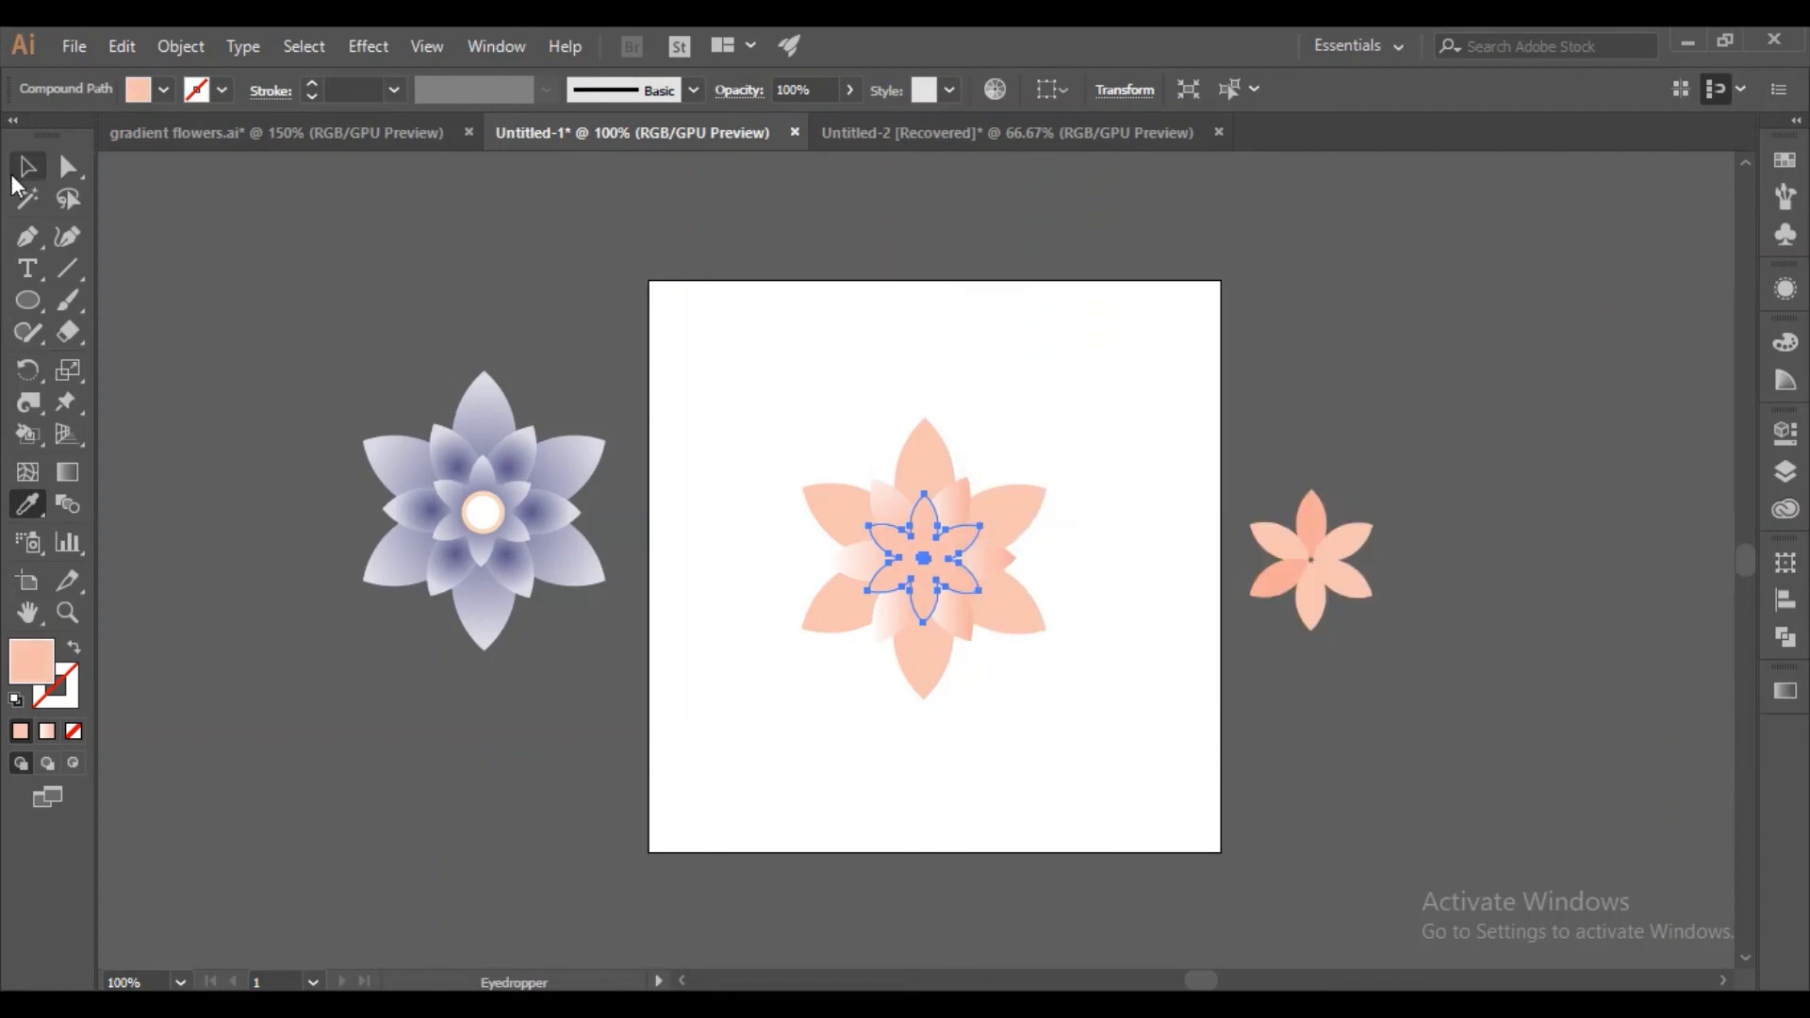
click(263, 229)
Try the stronger coral fill FC8775 on the small centre flower and undo it.
click(913, 552)
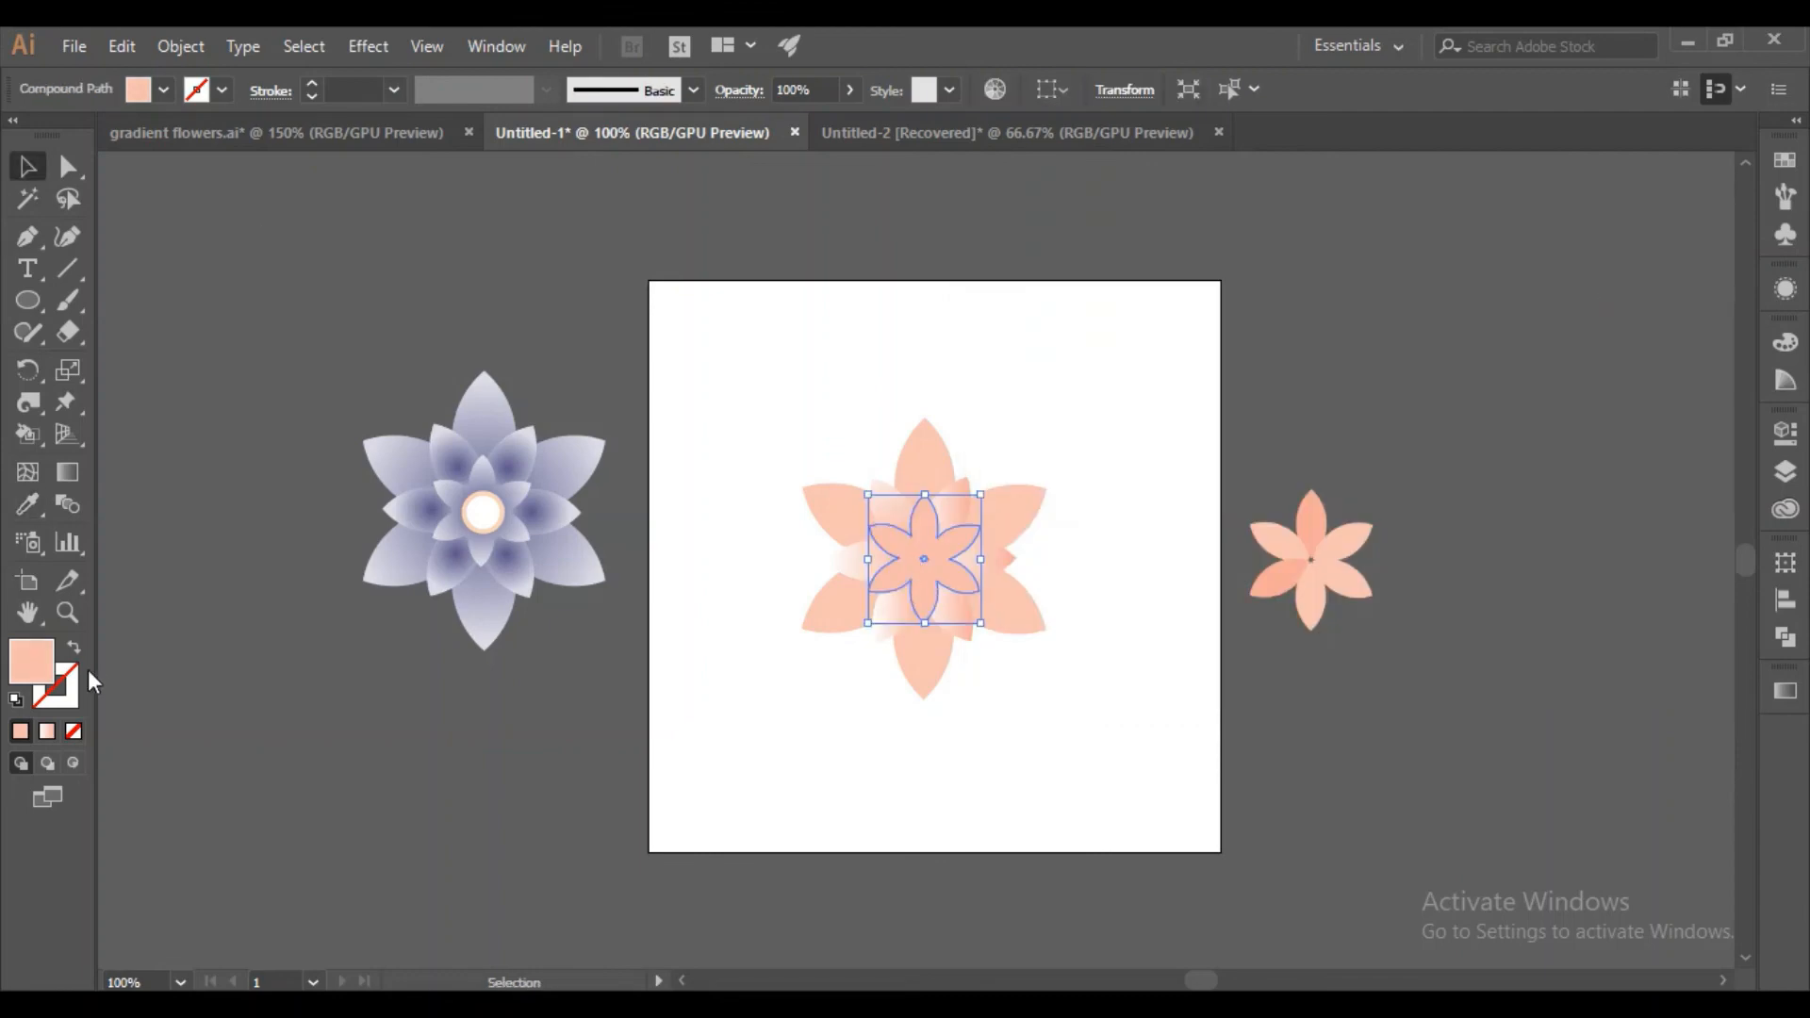
double_click(36, 667)
click(1119, 283)
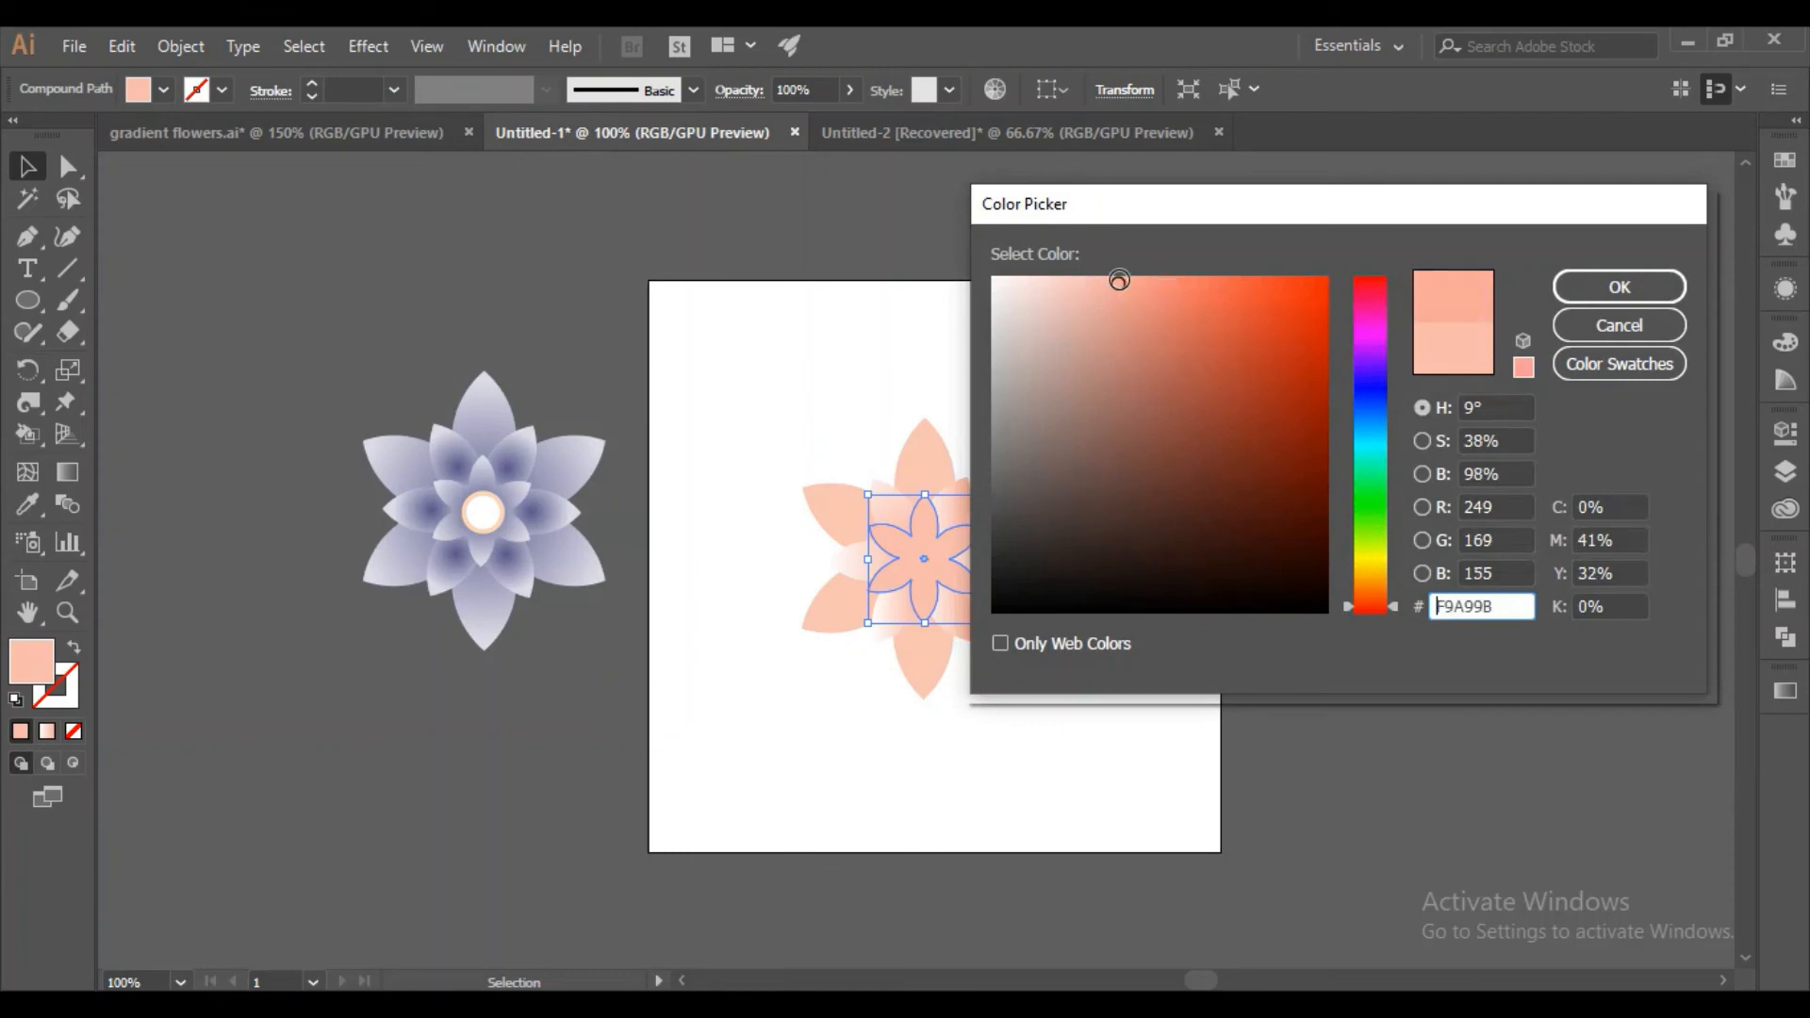
click(1173, 279)
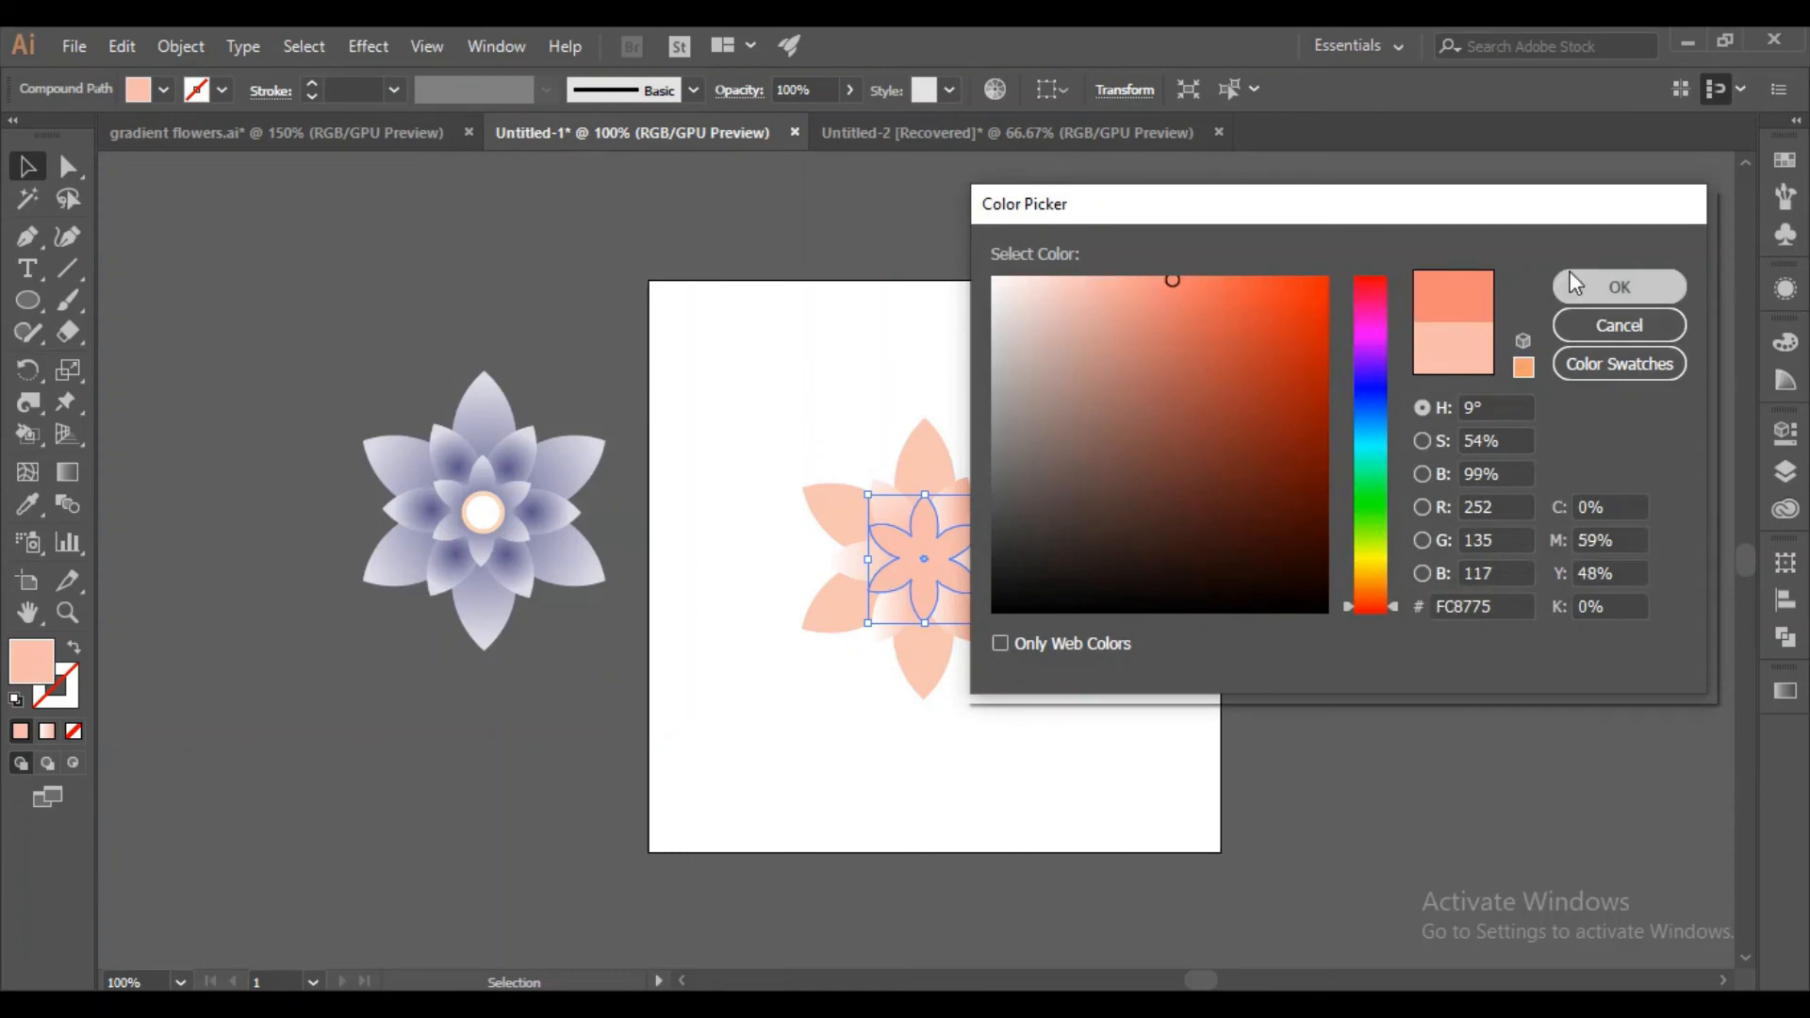
click(1602, 285)
key(ctrl+z)
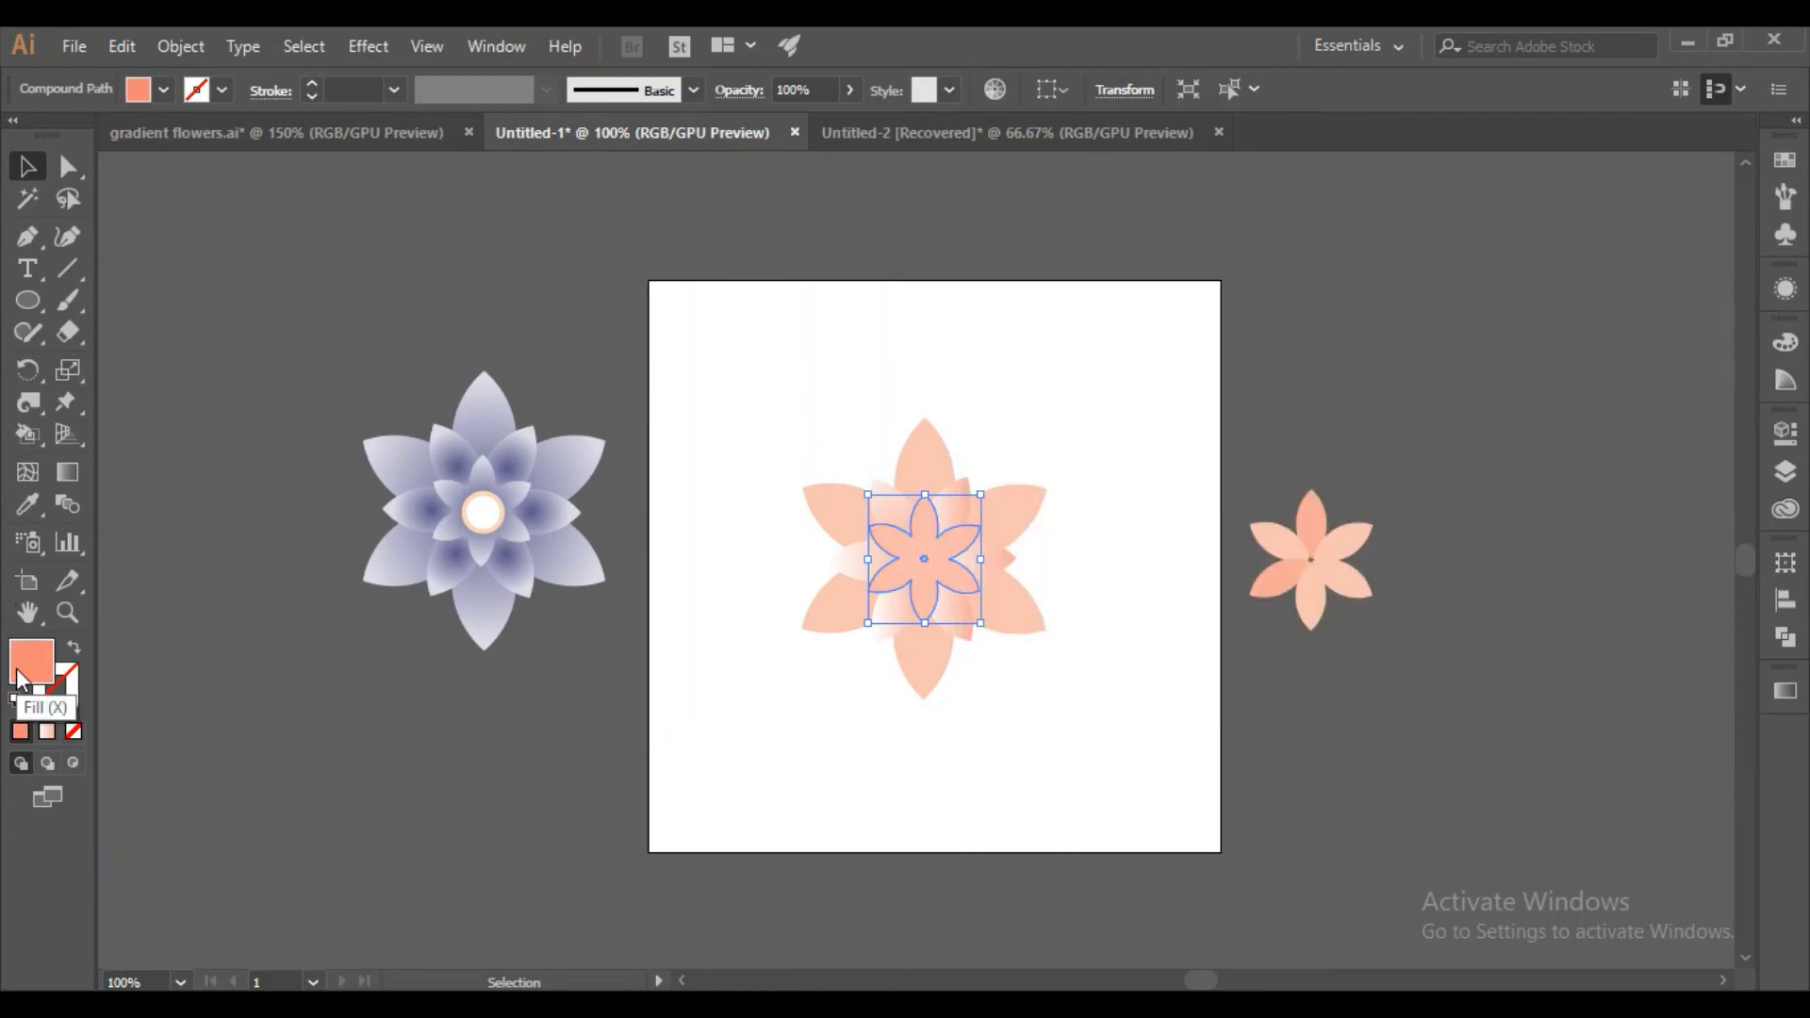
Fill the small centre flower with a slightly darker salmon pink and deselect it.
double_click(28, 681)
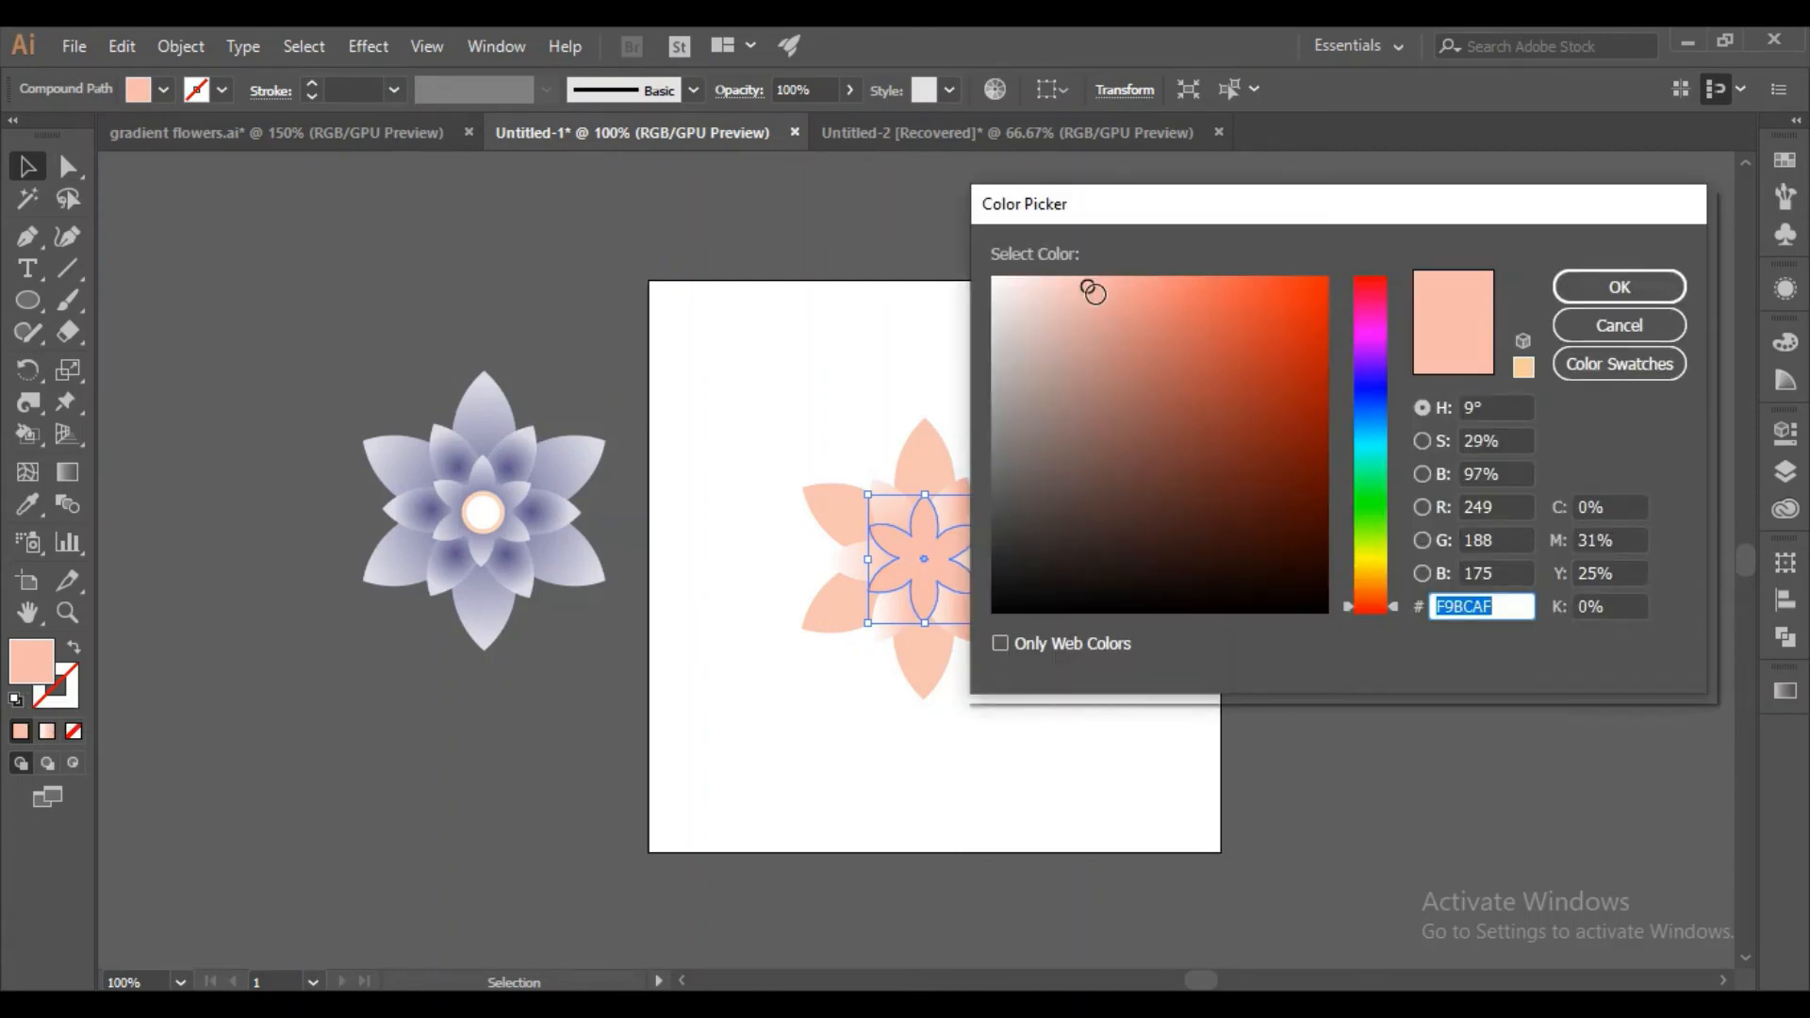
click(1115, 297)
click(1633, 294)
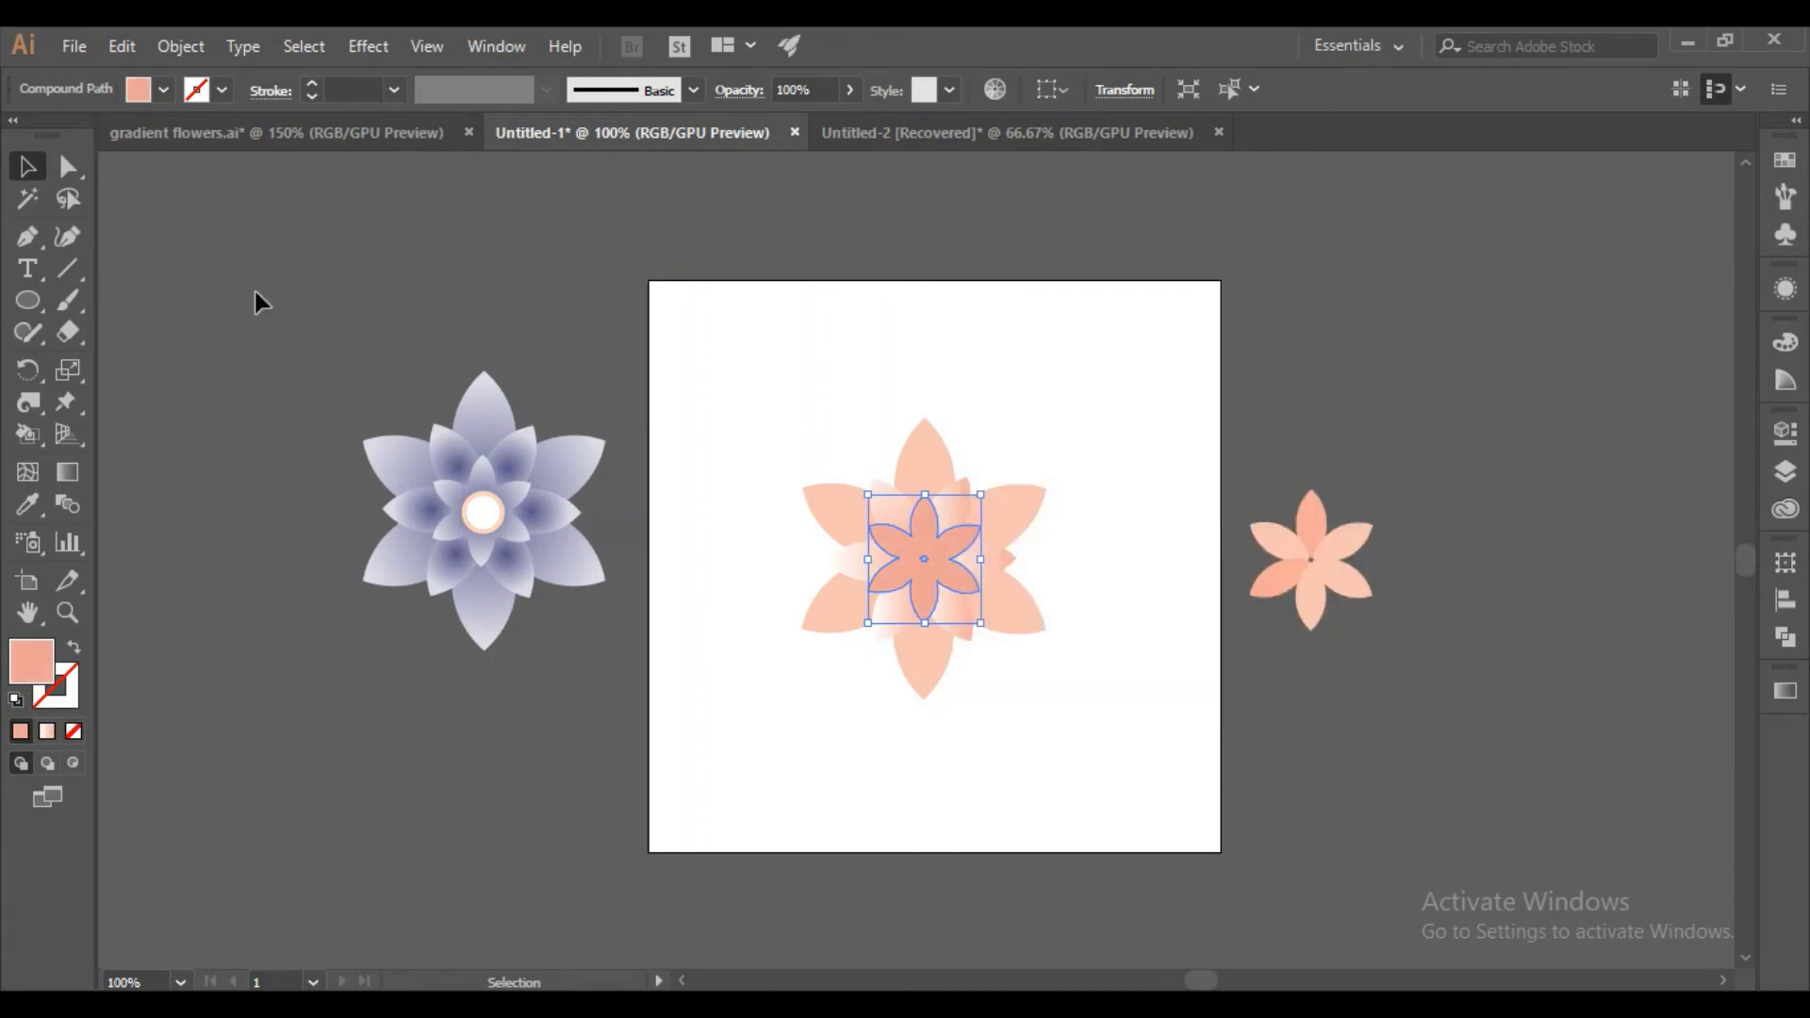
click(675, 642)
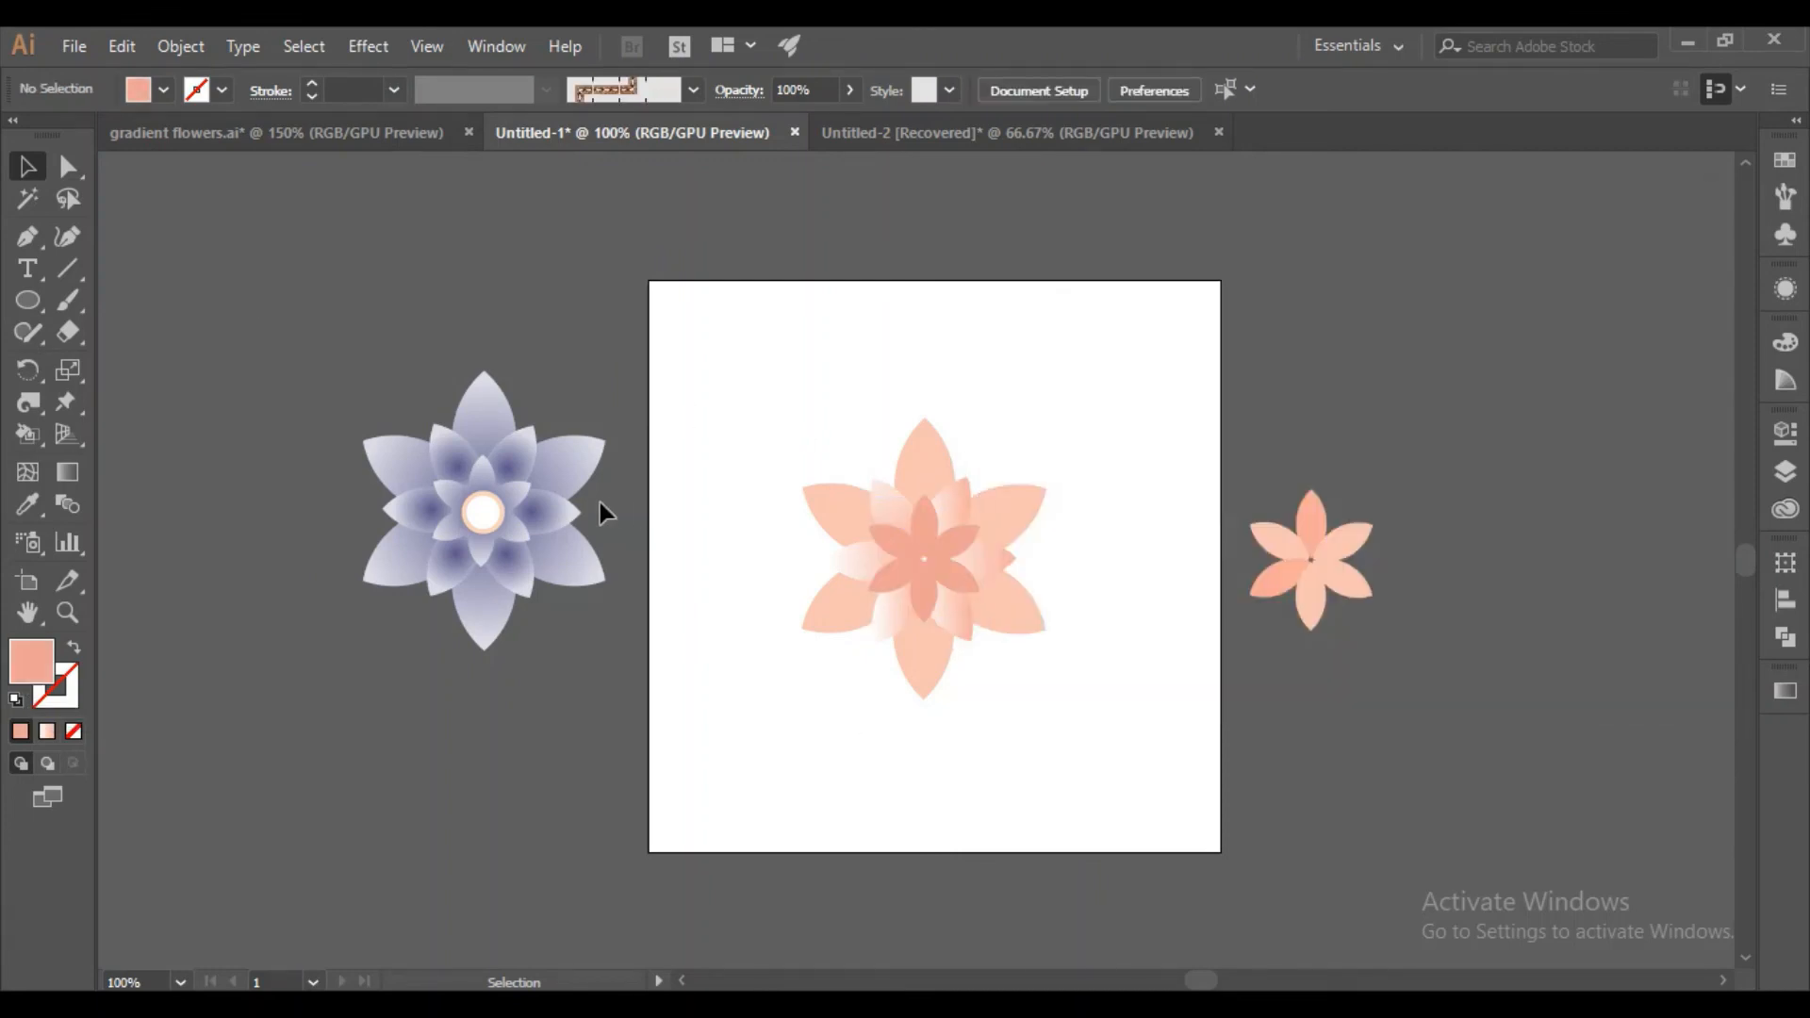
Draw a circle about 0.31 in across over the flower's centre and fill it with the artboard's white using the Eyedropper.
click(28, 300)
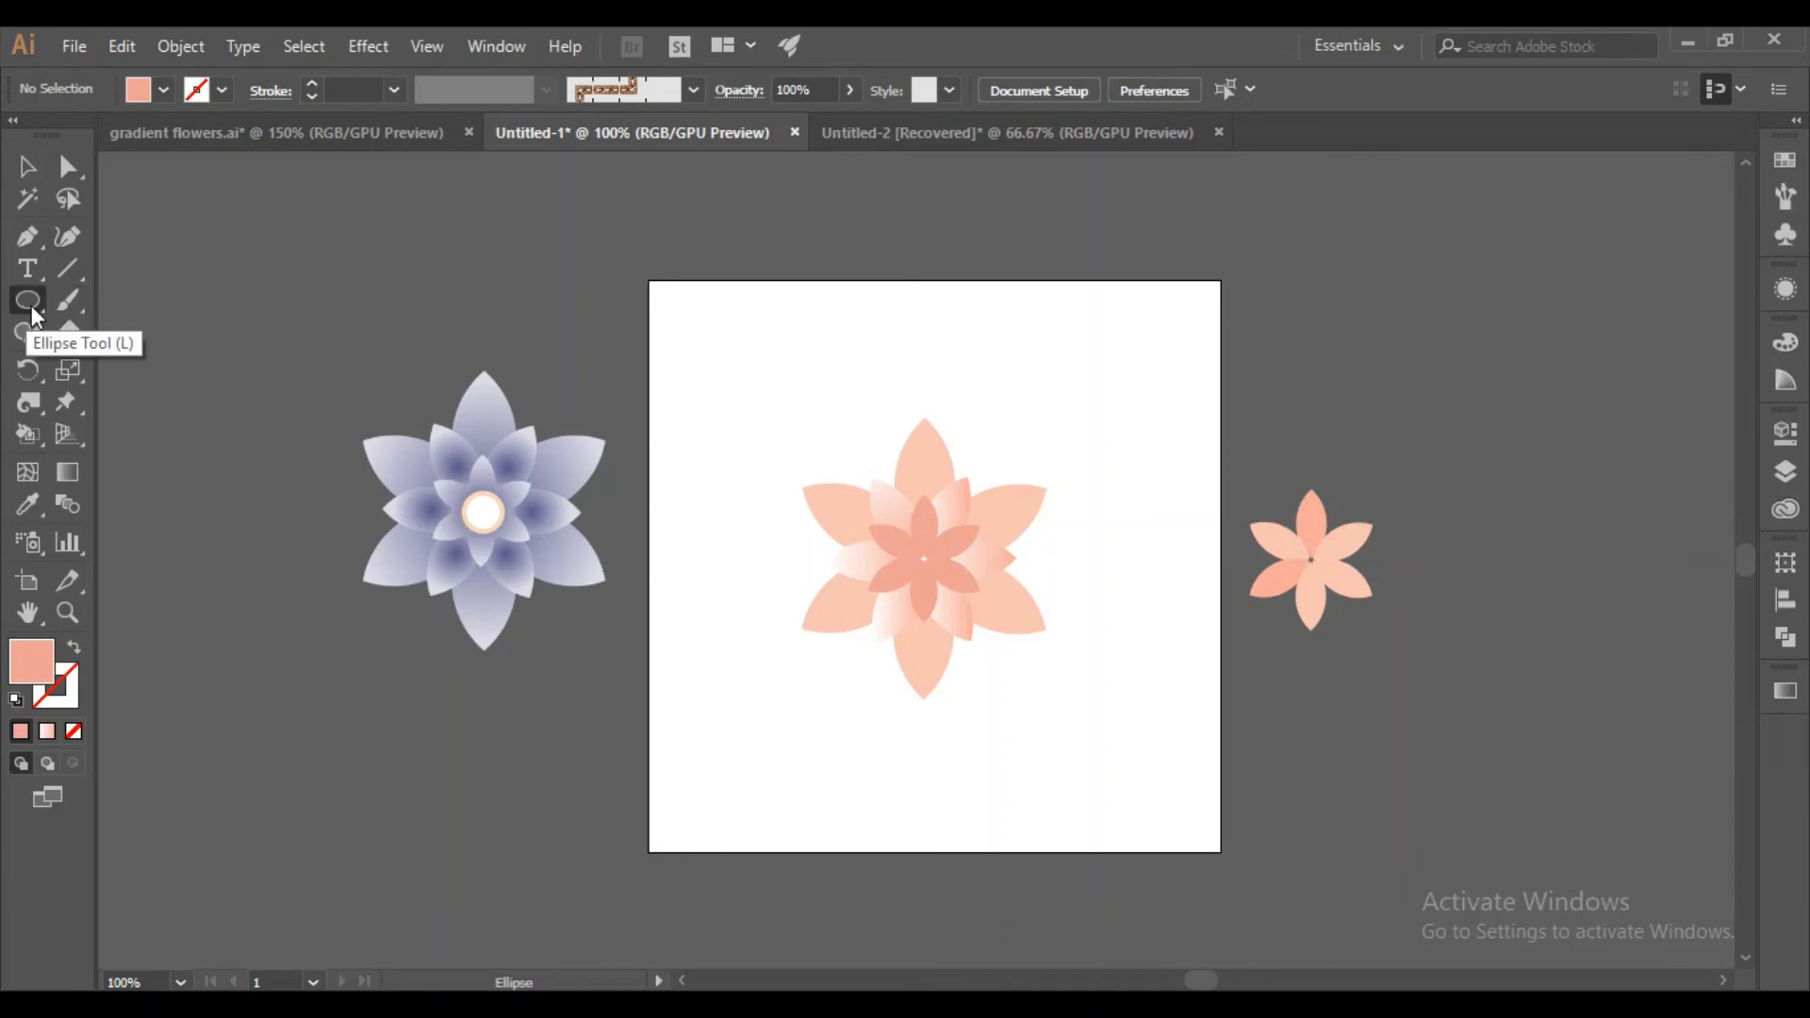
drag(914, 545, 941, 573)
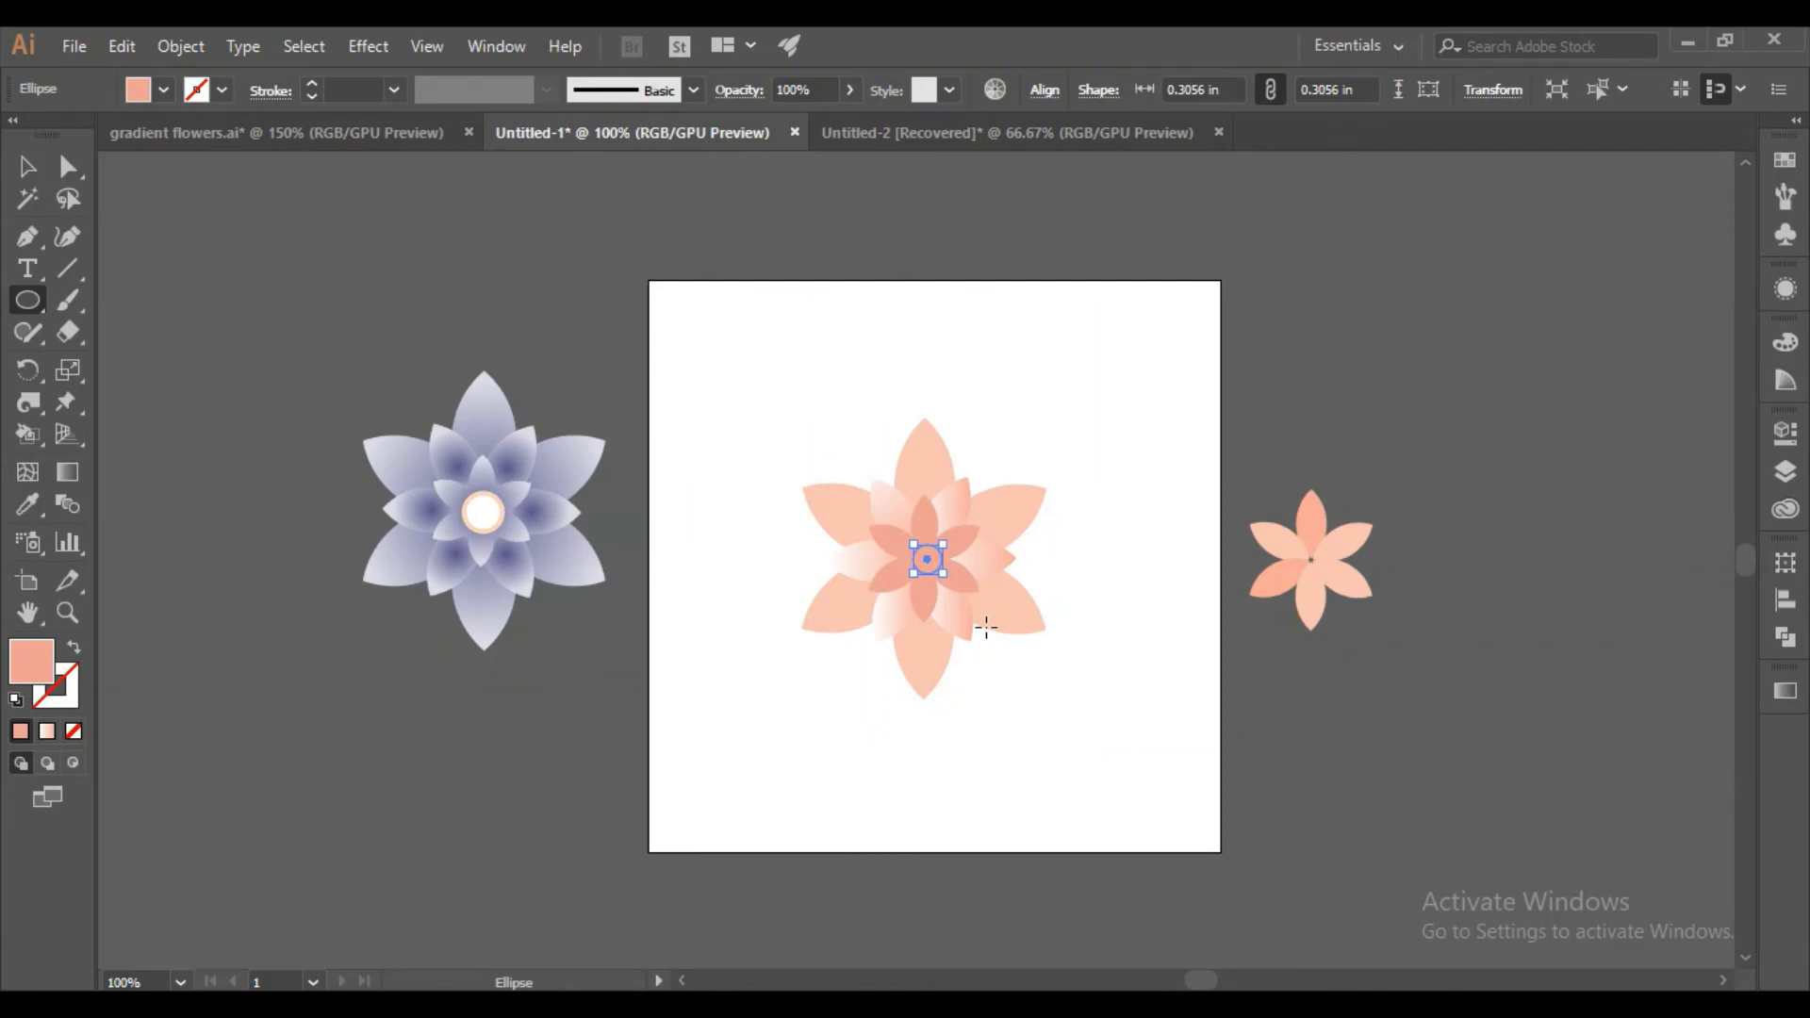
key(i)
click(1026, 405)
Shift the white circle slightly so it sits exactly on the flower's centre, and deselect it.
click(27, 166)
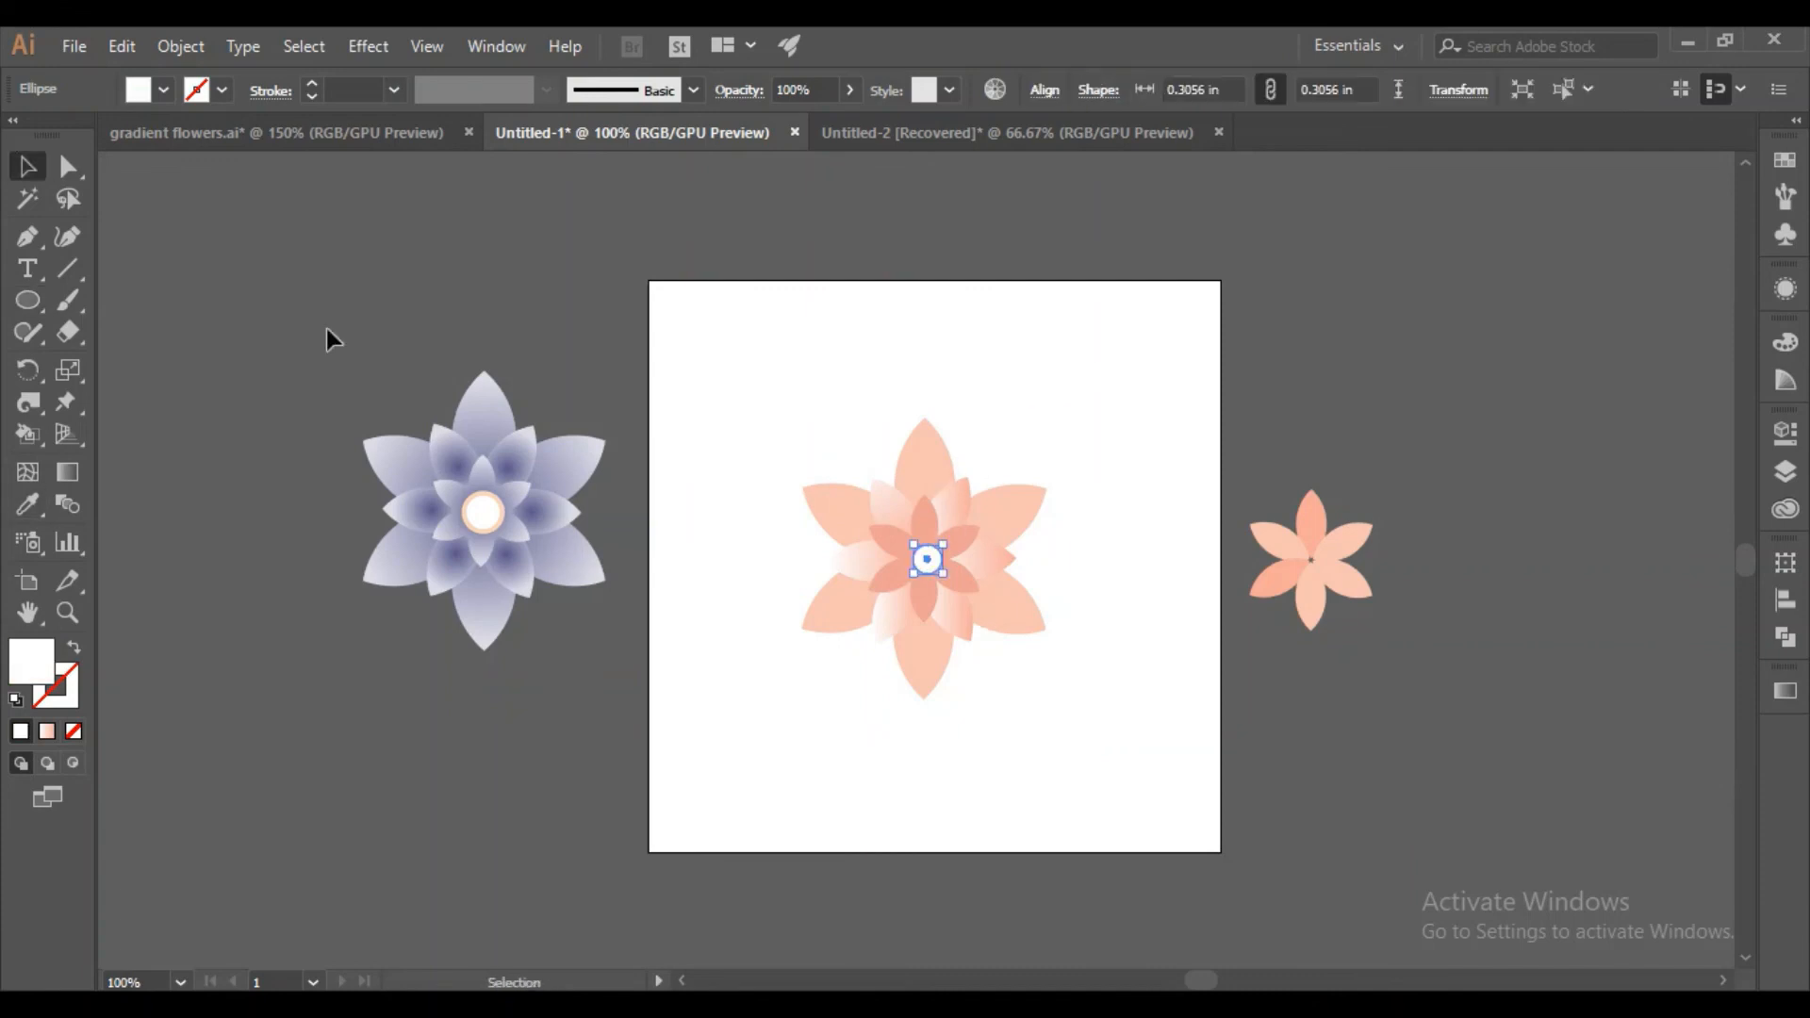
click(684, 326)
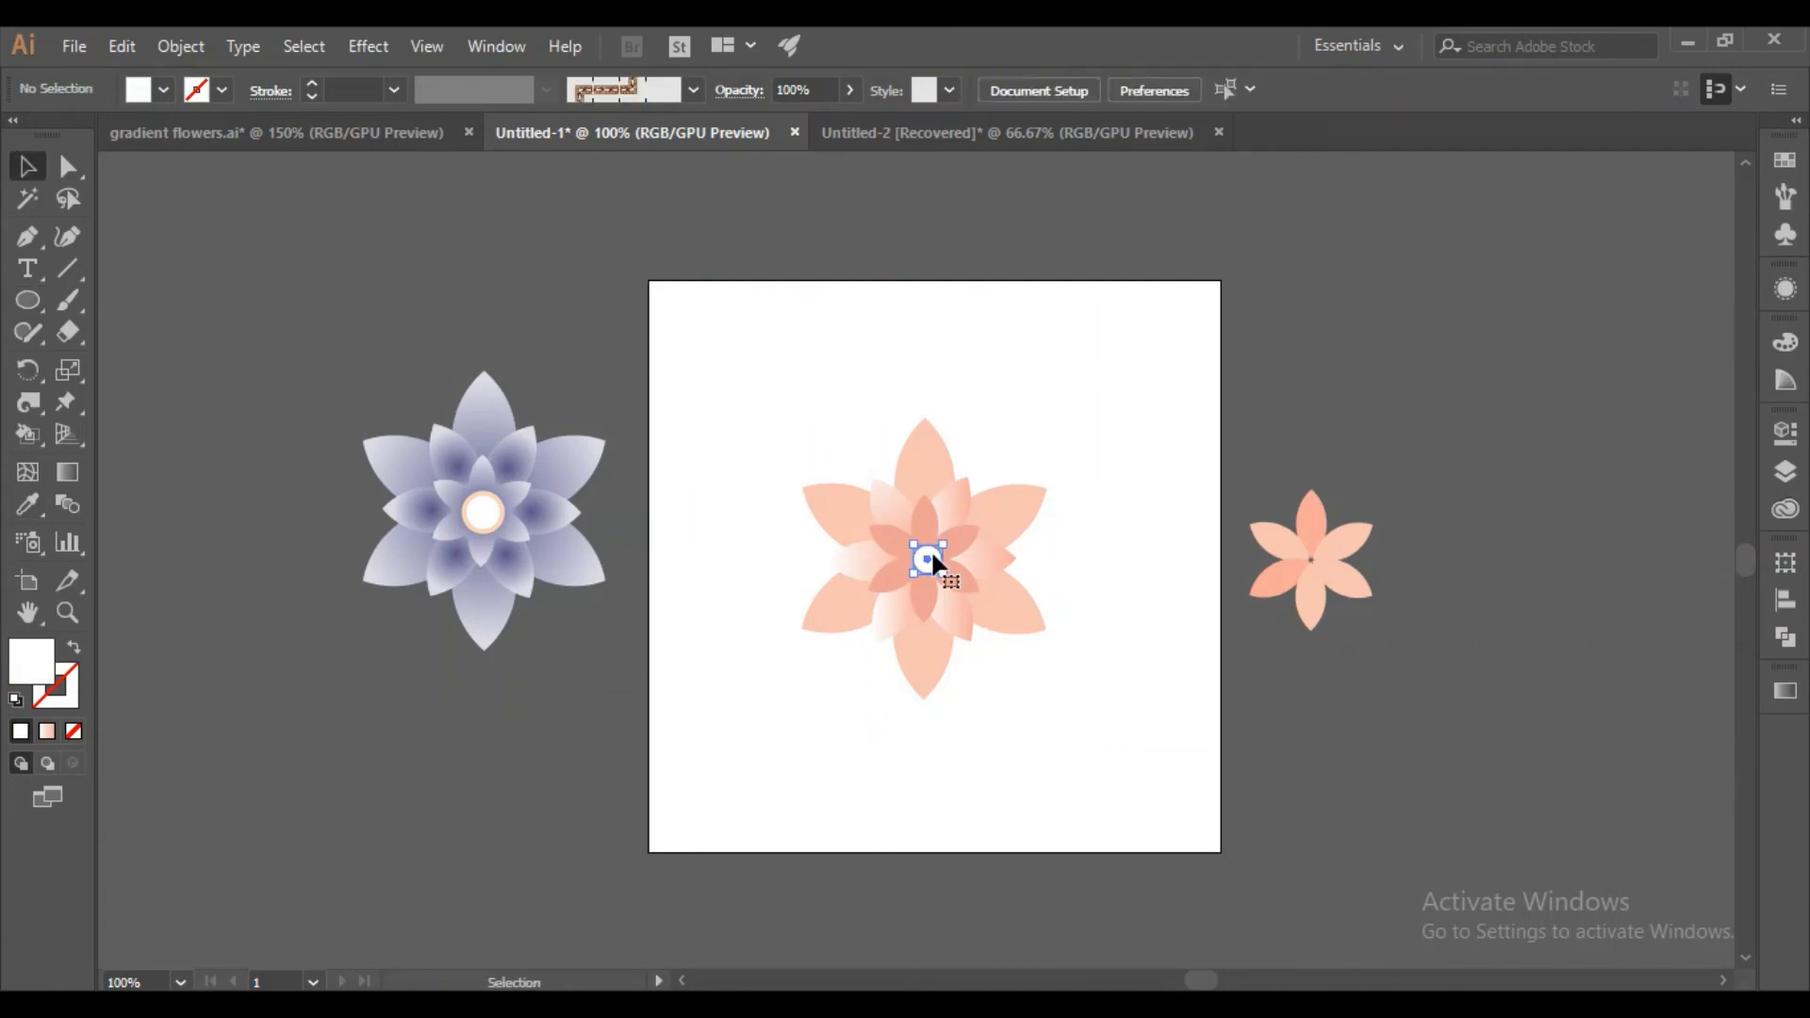
click(929, 557)
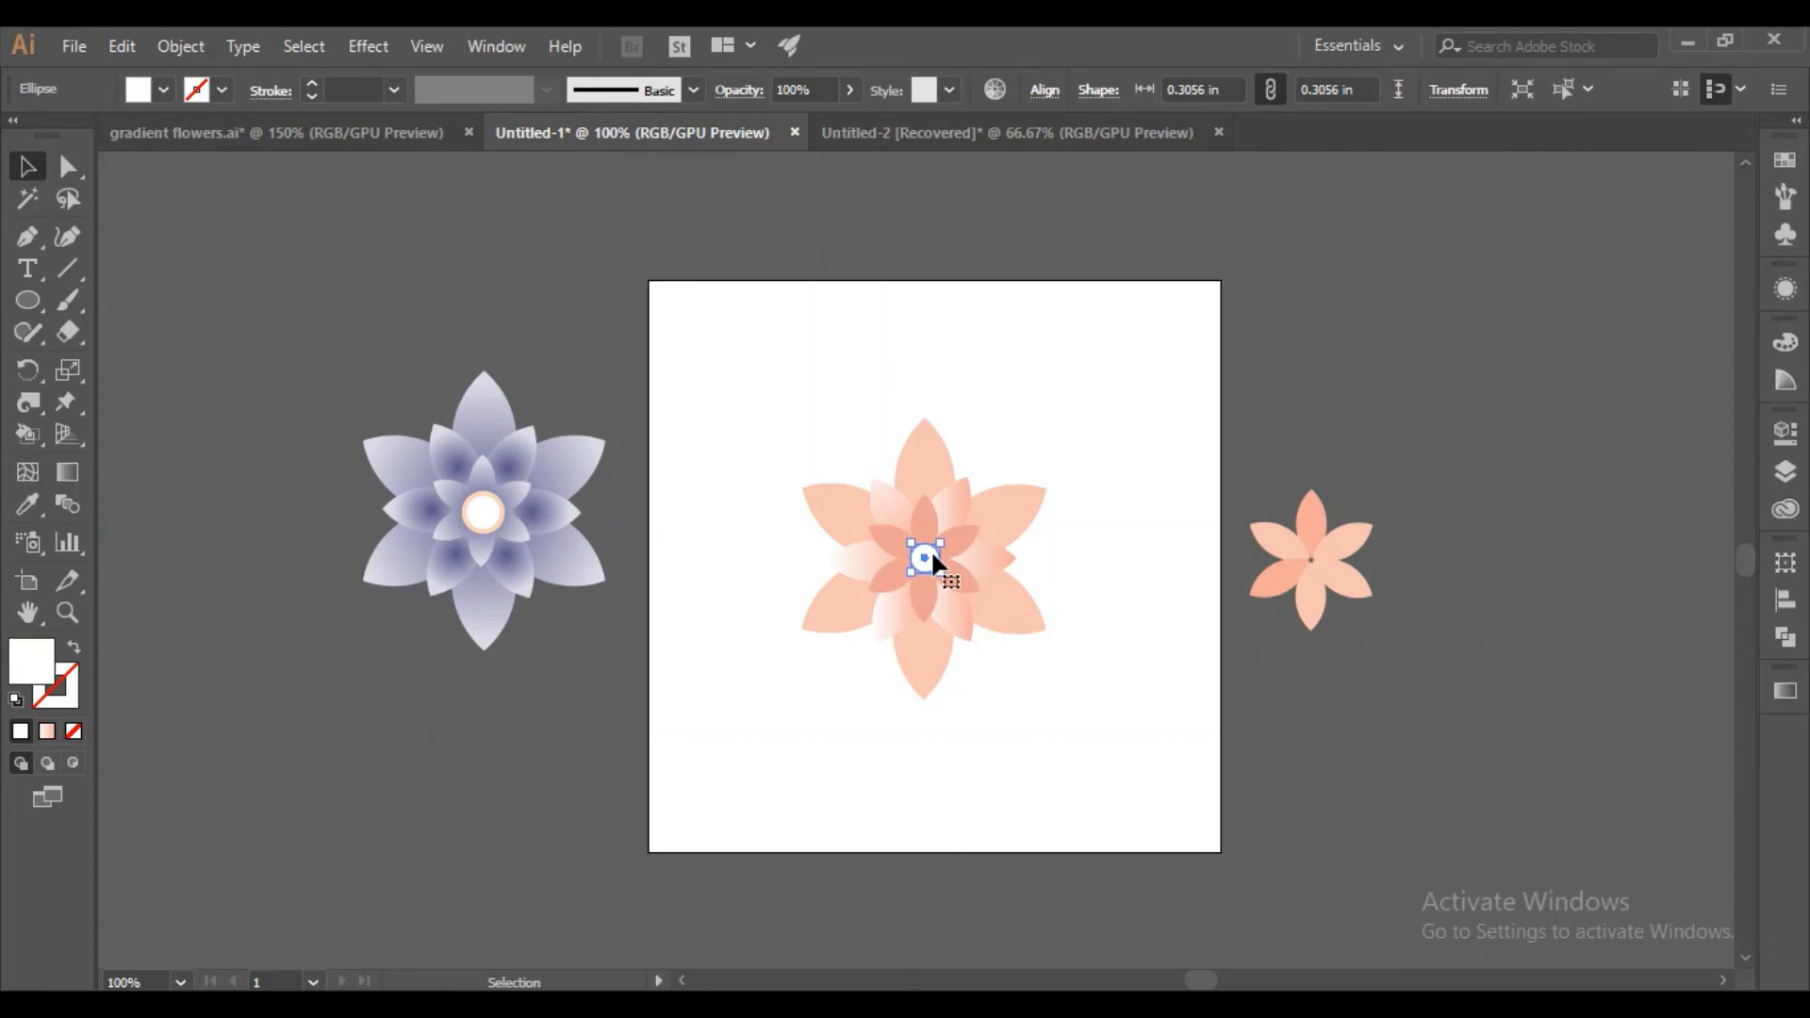
click(762, 434)
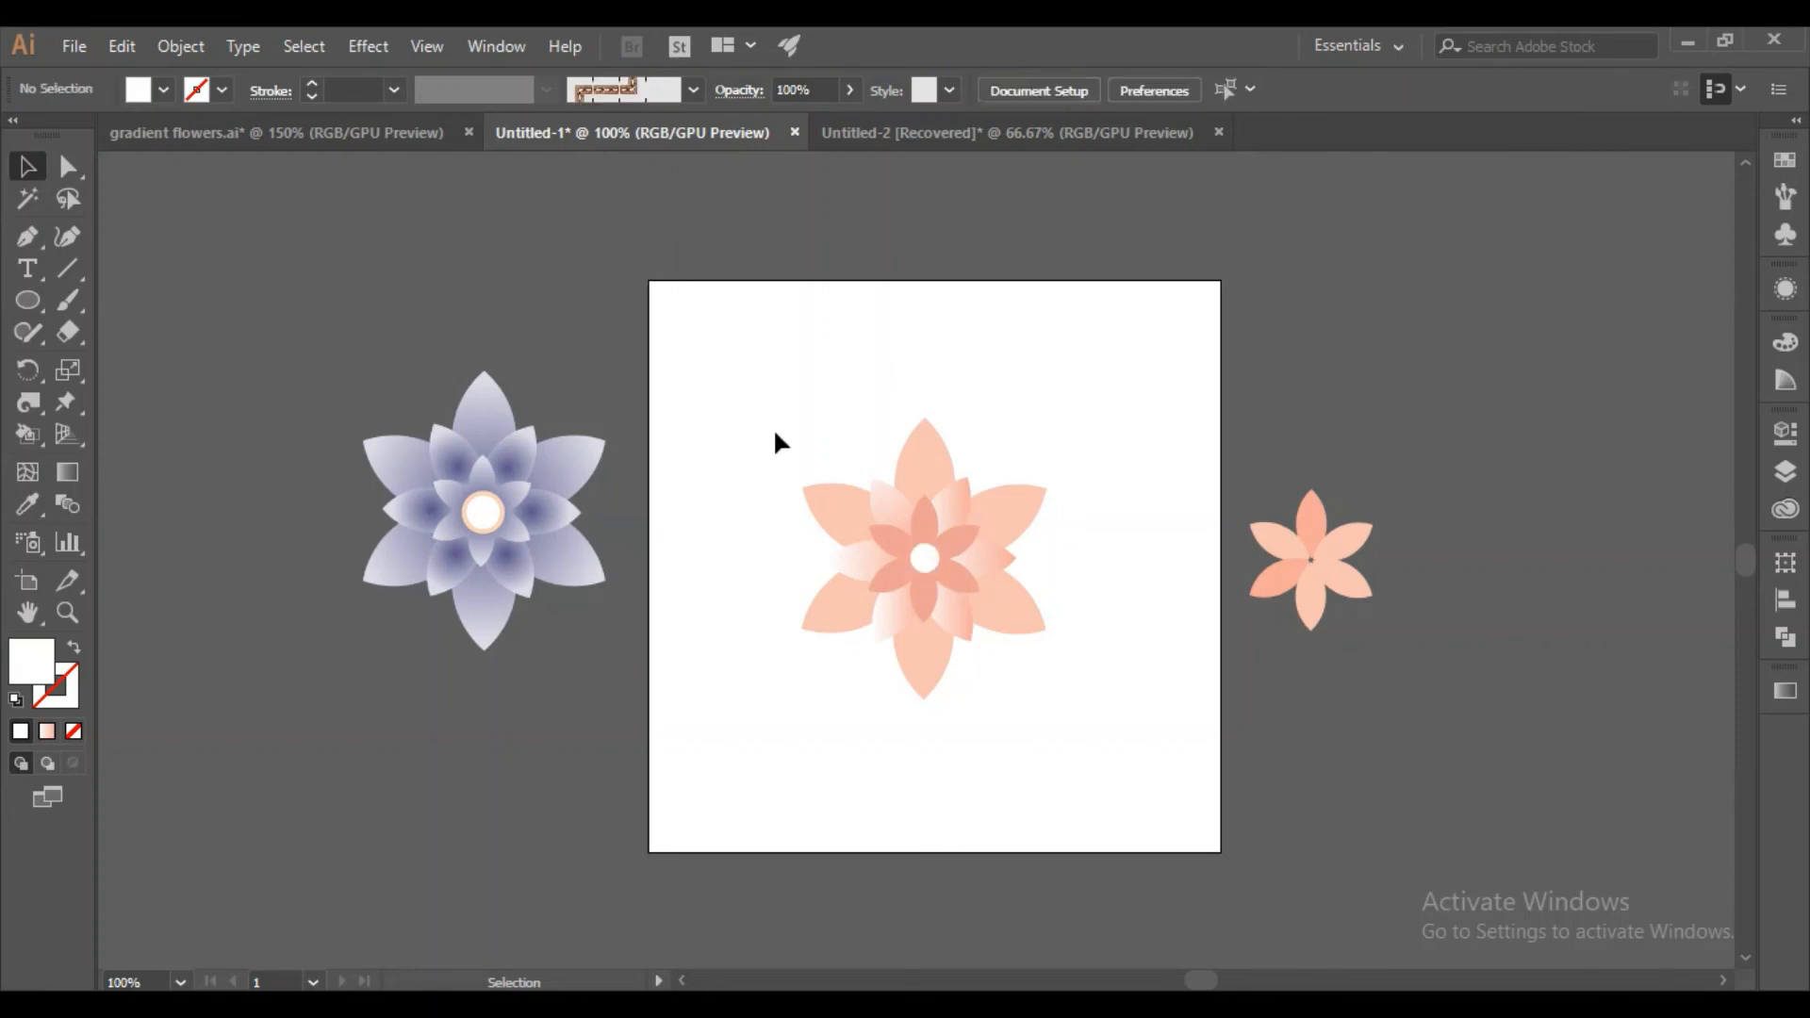